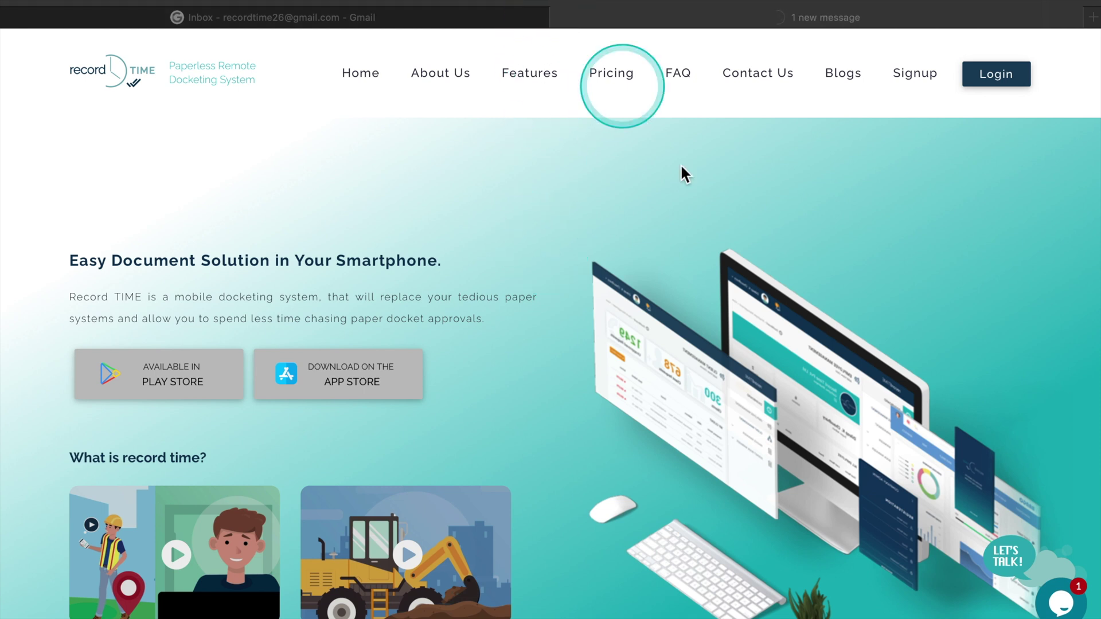
On the Signup page, enter the account e-mail address, a password and its confirmation
click(912, 75)
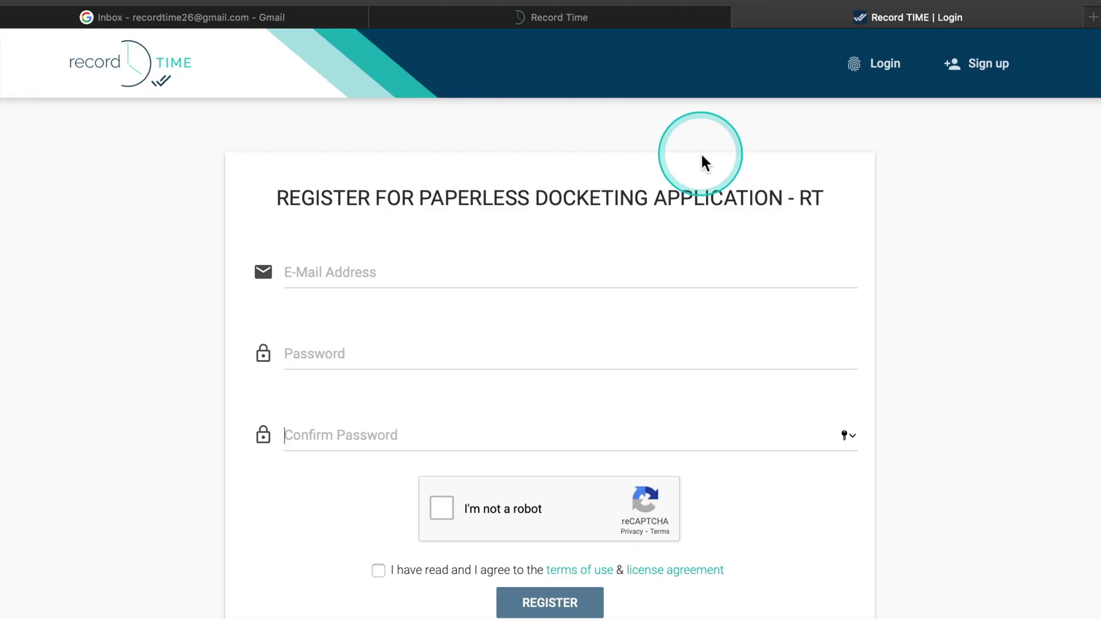
click(408, 255)
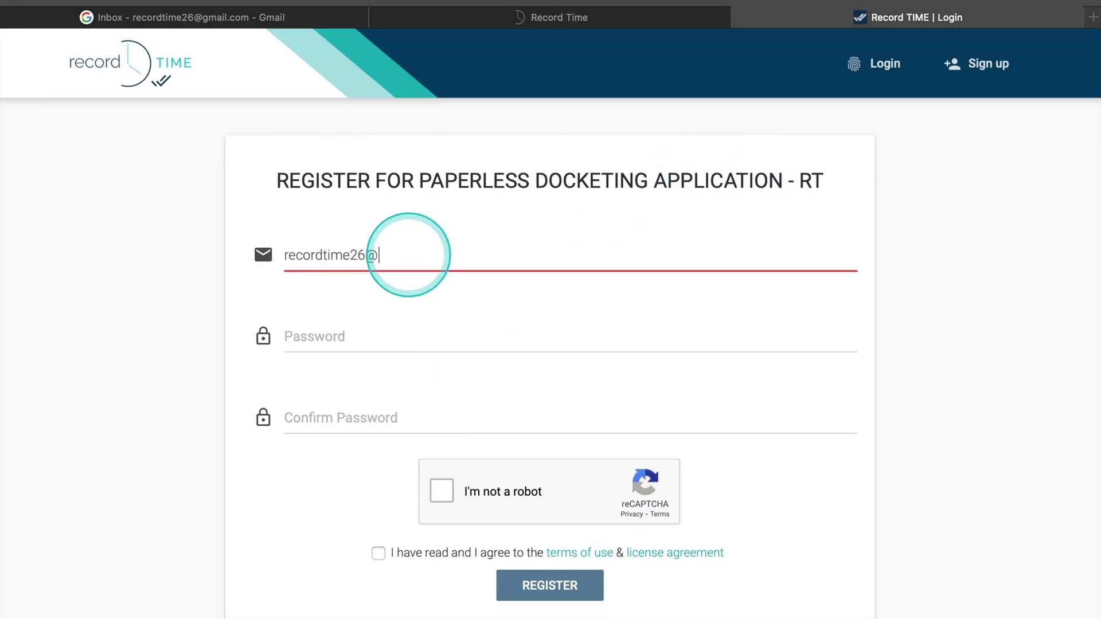
key(Tab)
text(•)
key(BackSpace)
text(••••••••)
key(Tab)
text(••••)
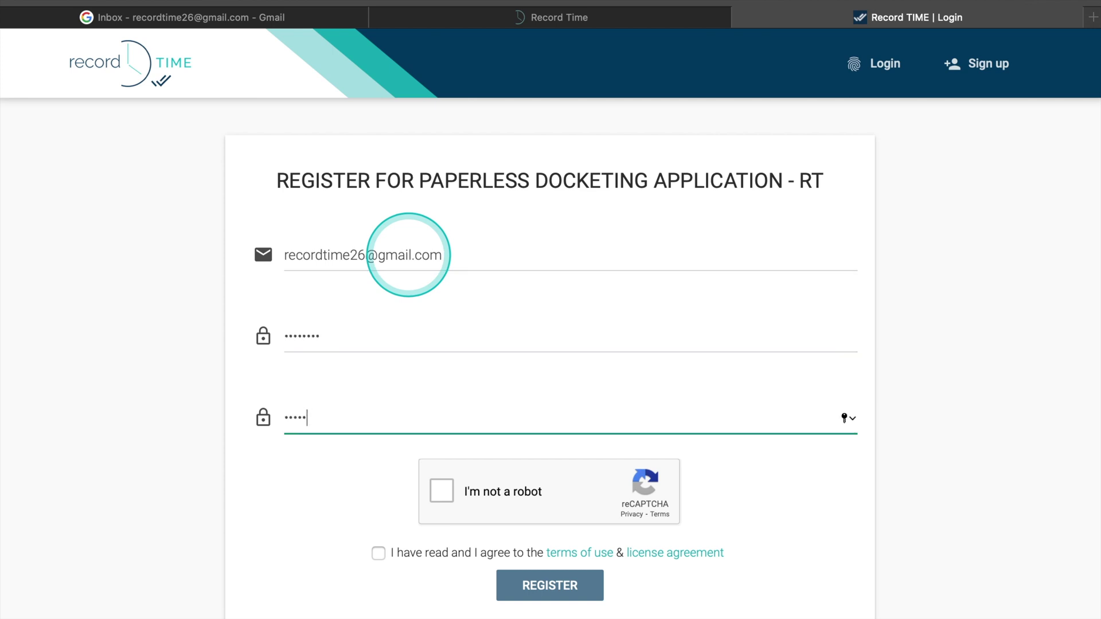
text(••••)
Pass the fire-hydrant reCAPTCHA, accept the terms of use and submit the registration
click(442, 491)
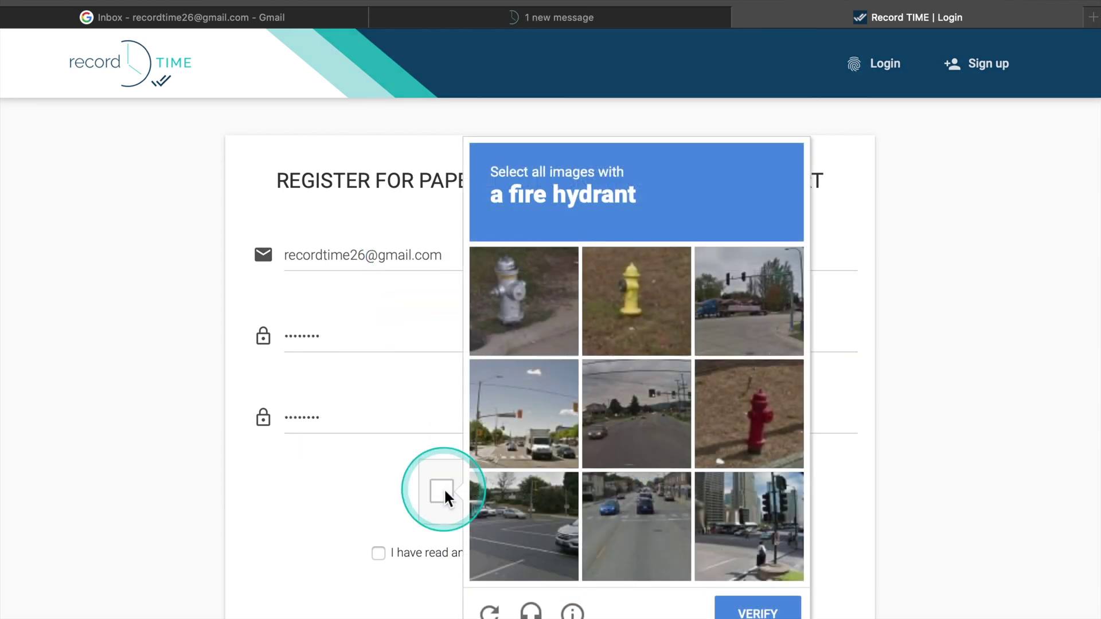
click(522, 301)
click(617, 293)
click(739, 416)
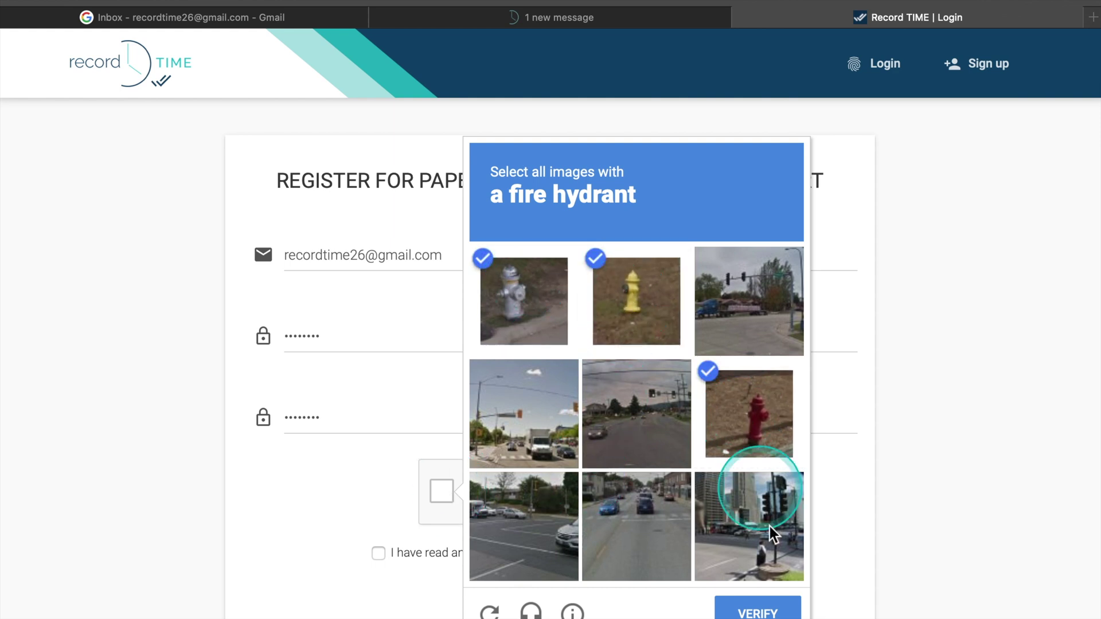
click(590, 370)
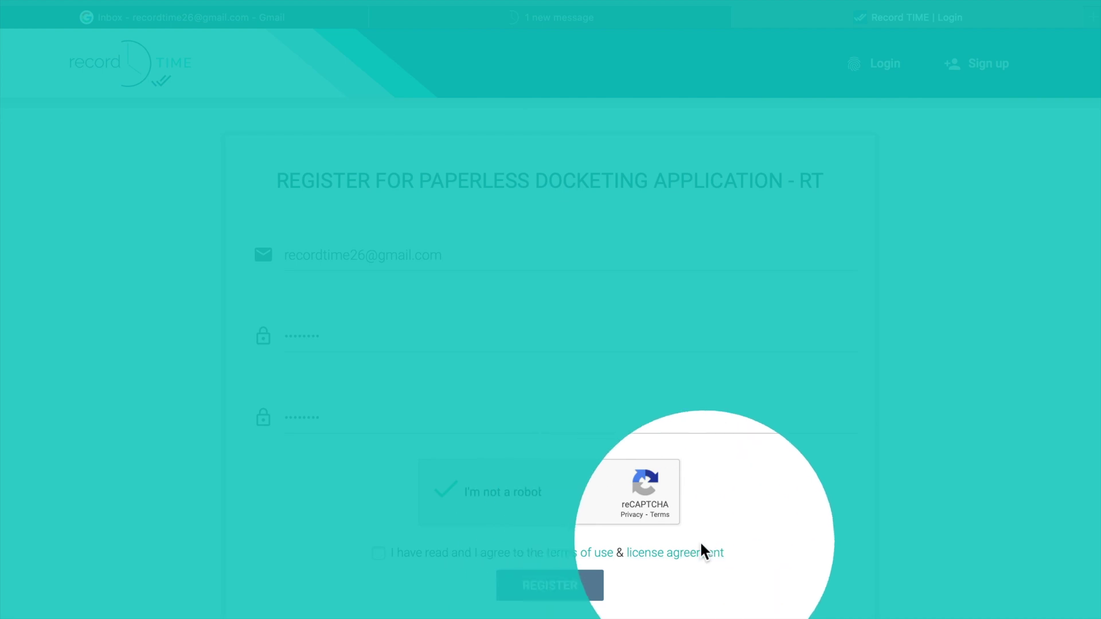
click(378, 552)
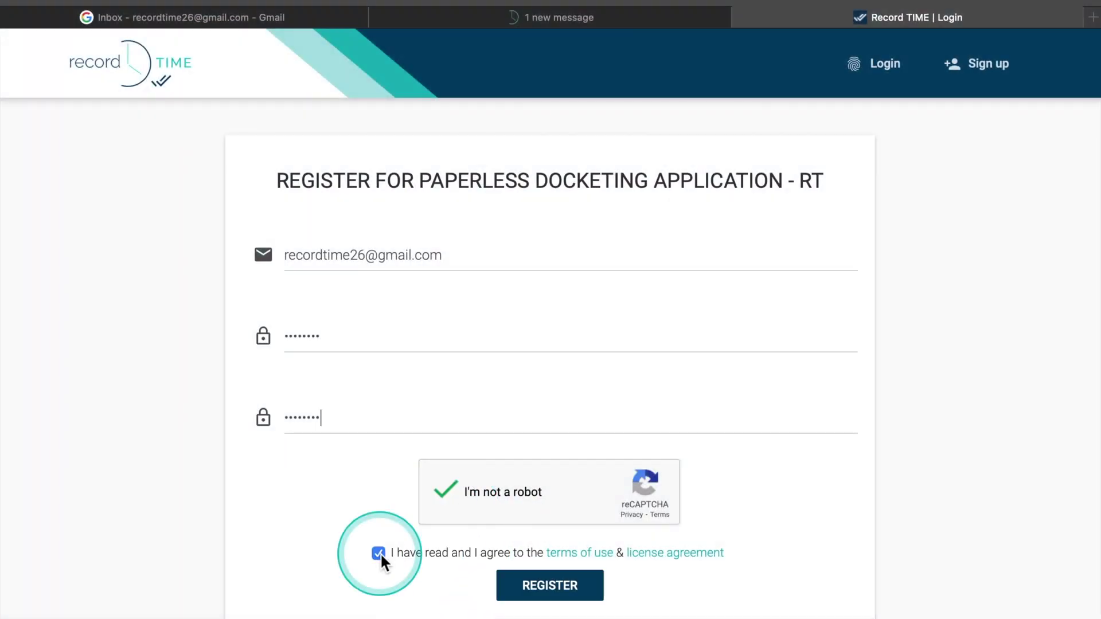
click(550, 588)
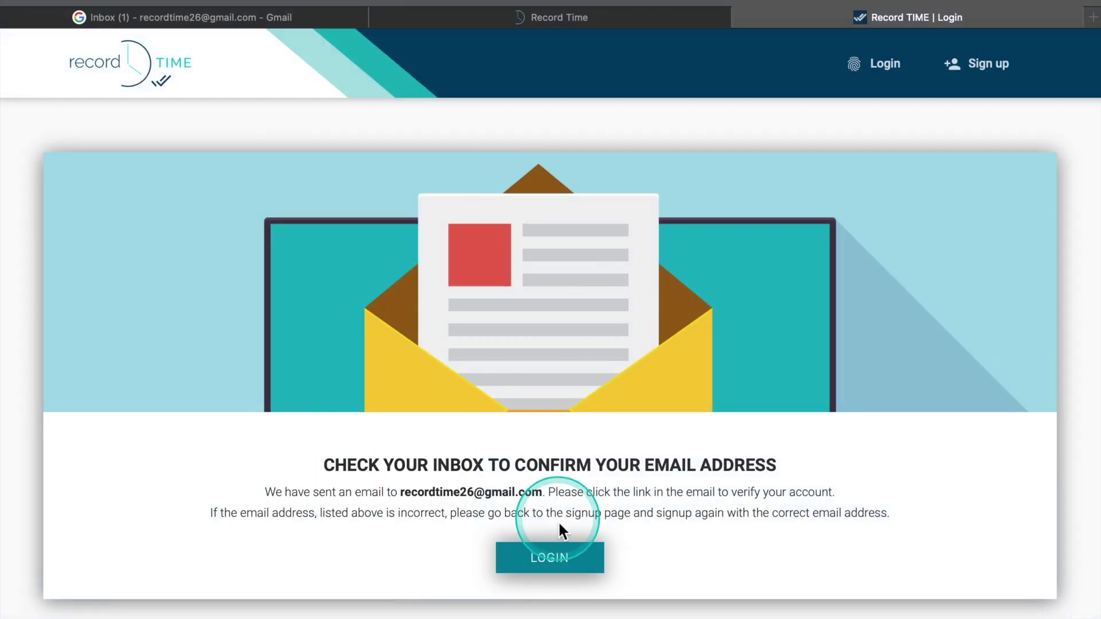
Attempt a login with the saved details, then switch to the Gmail inbox
click(556, 554)
click(206, 263)
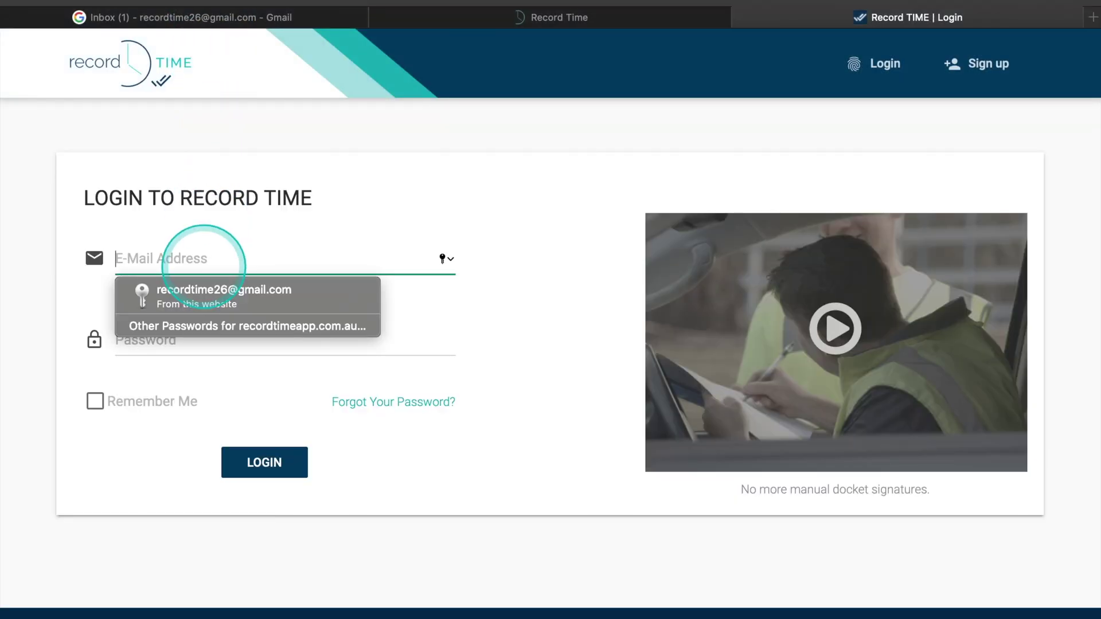
text(r)
click(224, 304)
click(289, 471)
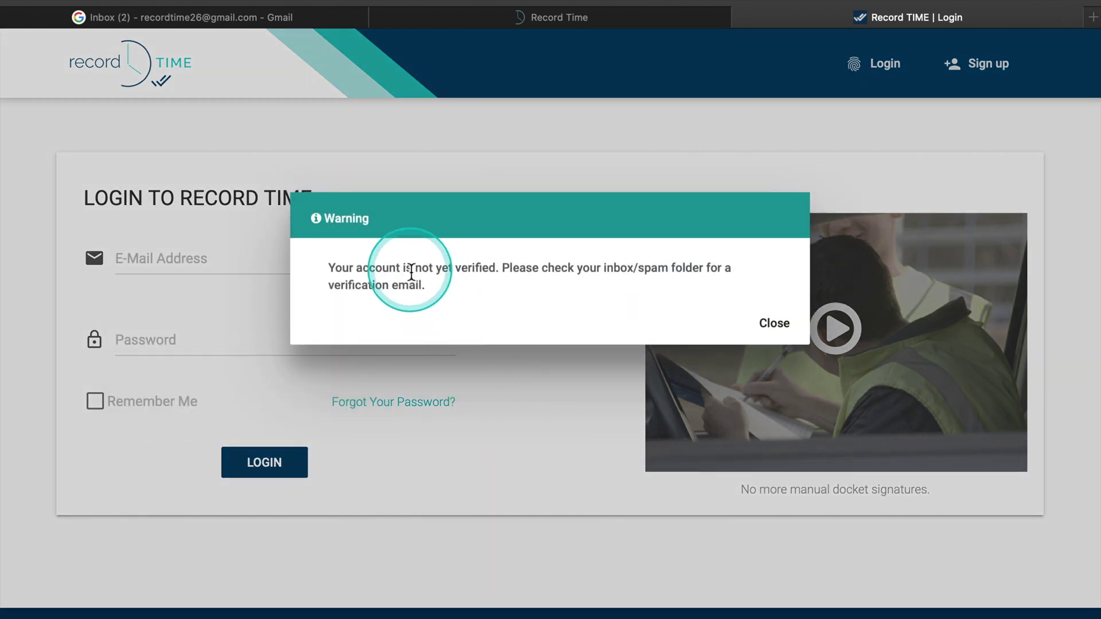
key(super+1)
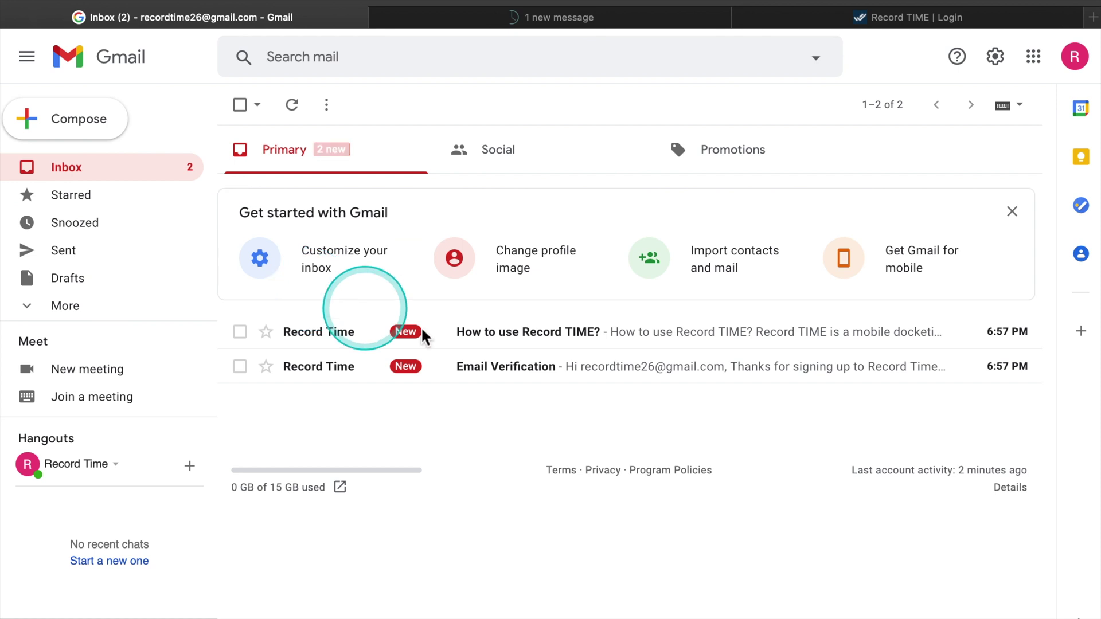
Verify the account from the Email Verification message and dismiss the account-activated notice
click(547, 370)
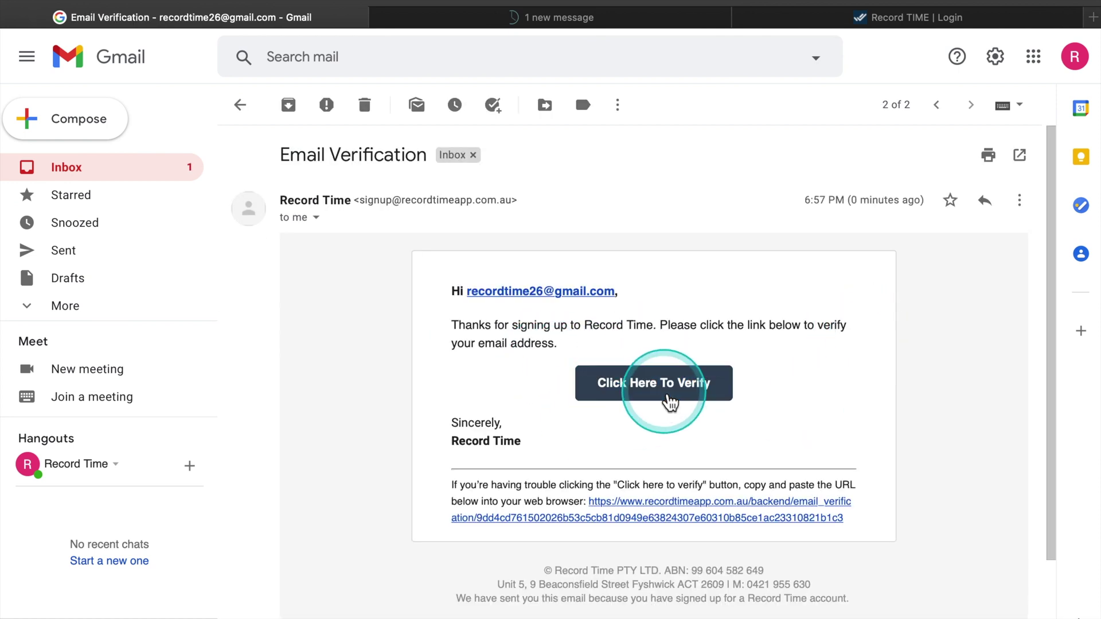
click(667, 396)
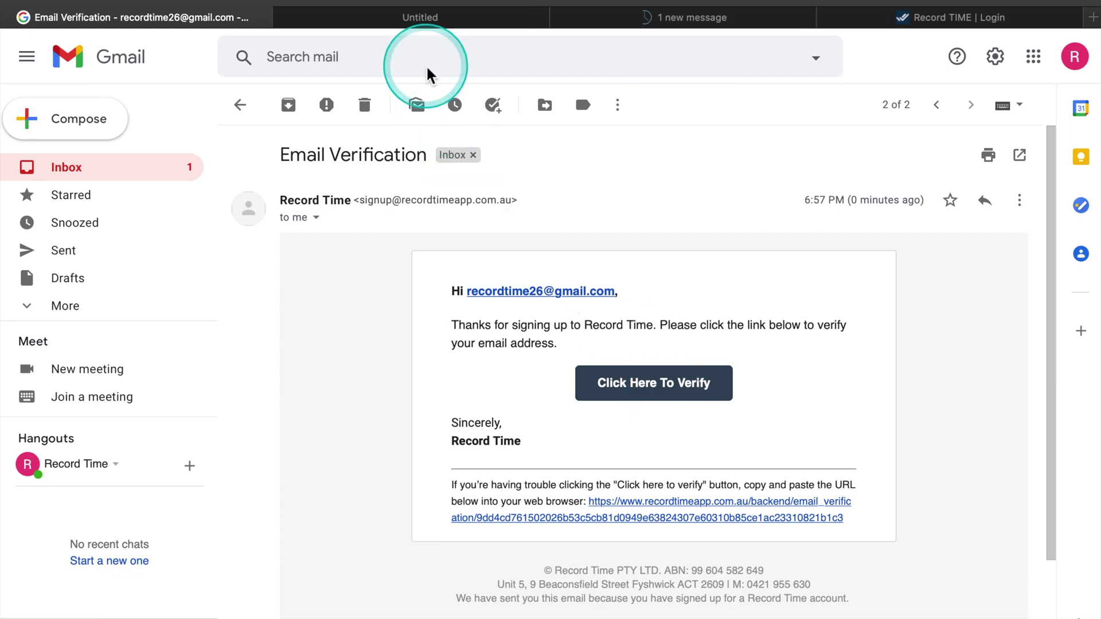
click(410, 23)
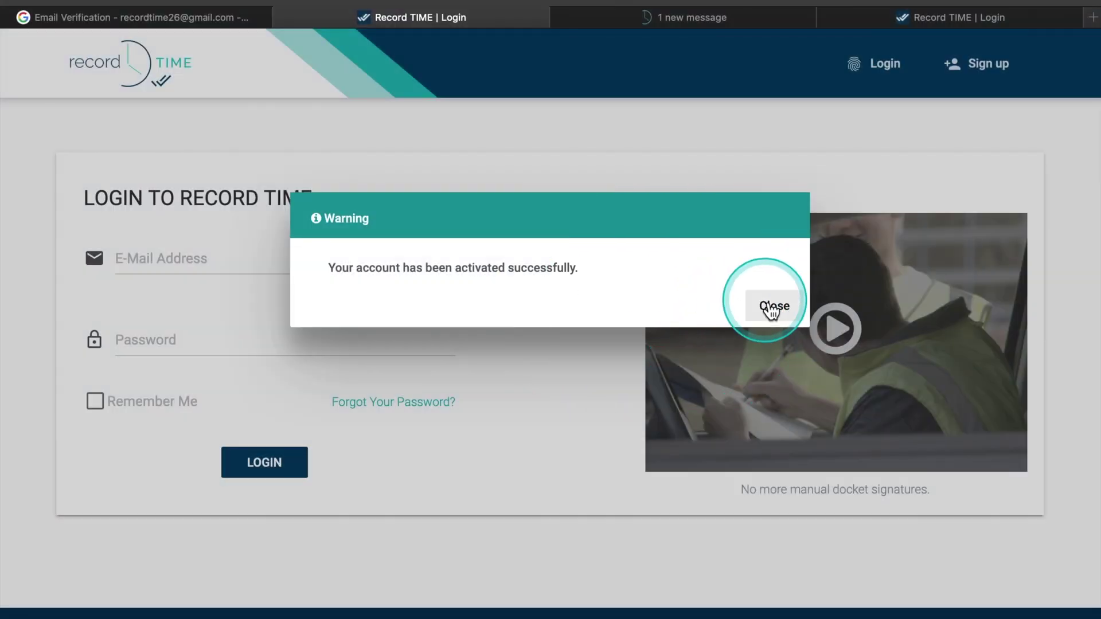
click(774, 306)
click(233, 17)
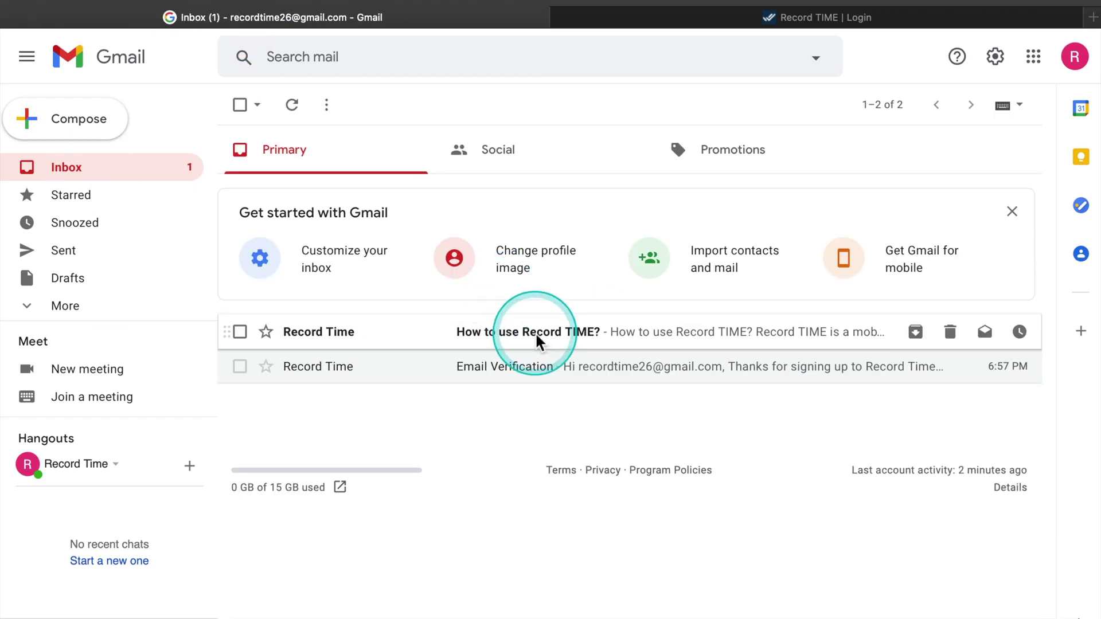
Read the 'How to use Record TIME?' email, then go back to the Record TIME login page
click(535, 332)
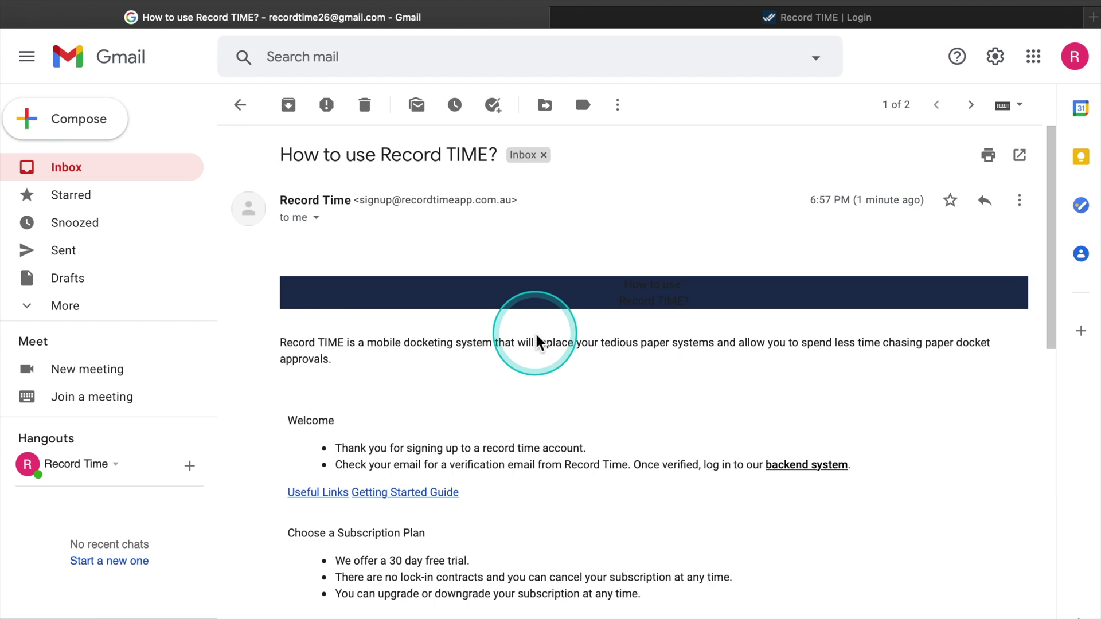
scroll(536, 400, down, 1)
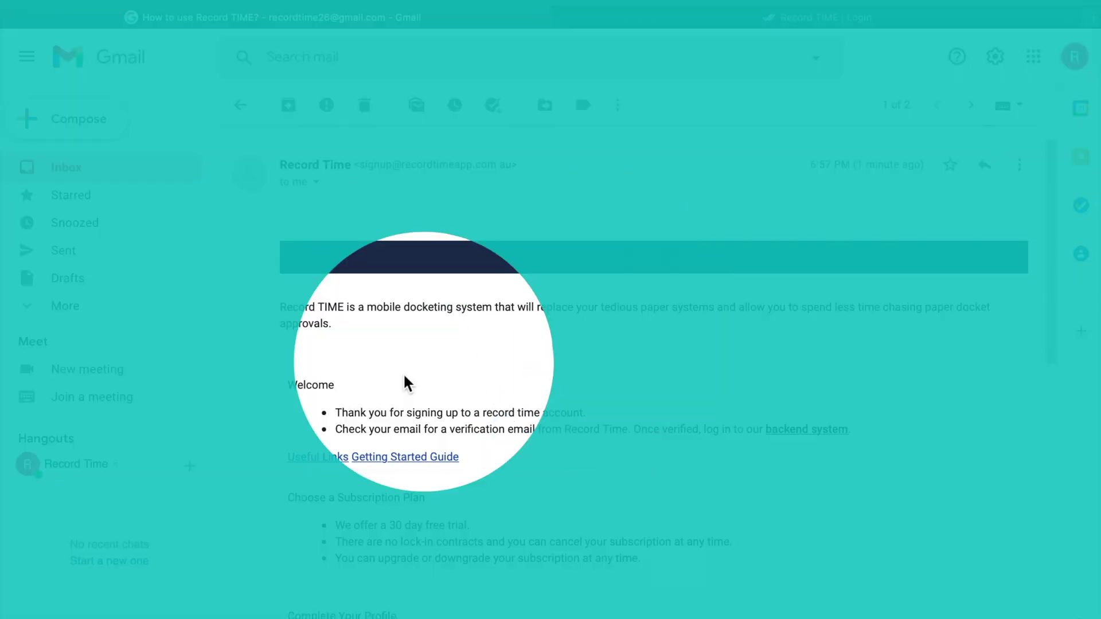
scroll(473, 479, down, 10)
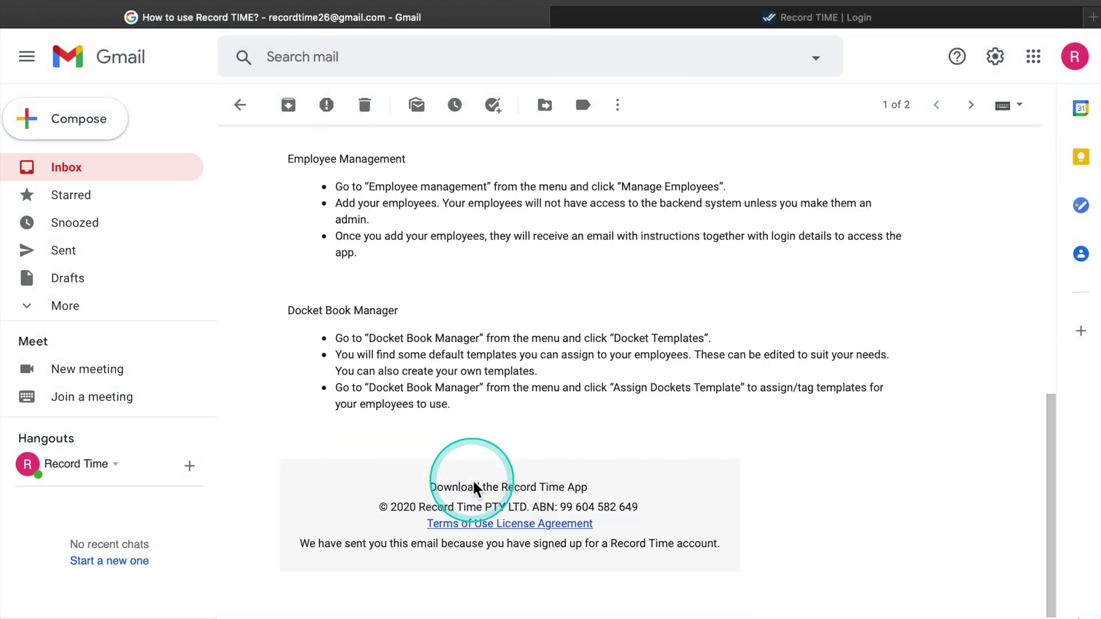
scroll(442, 364, up, 11)
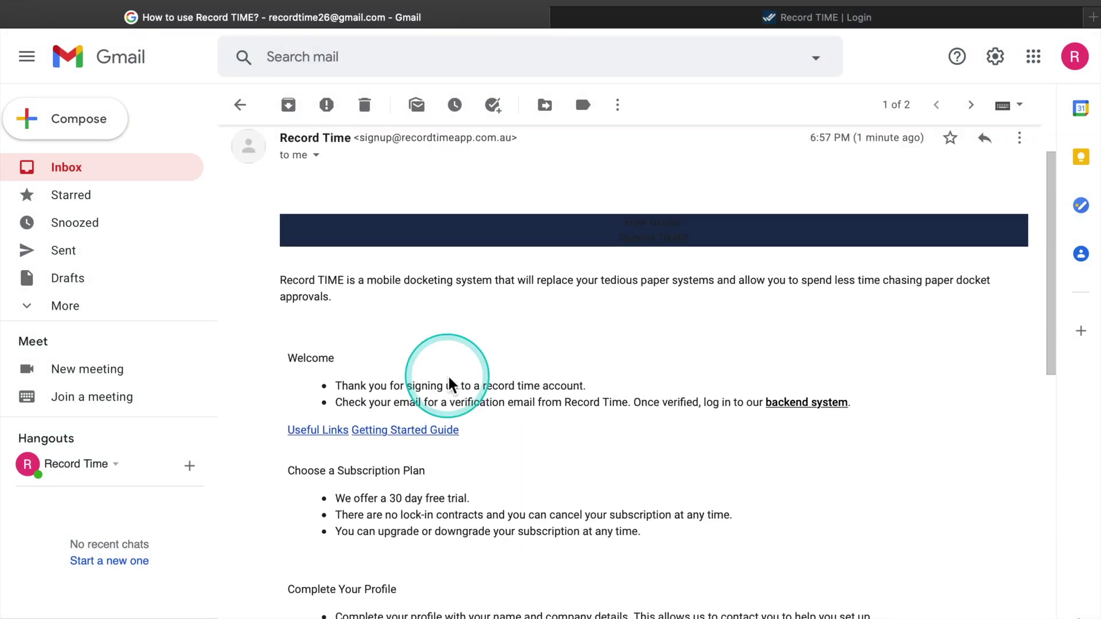
click(644, 17)
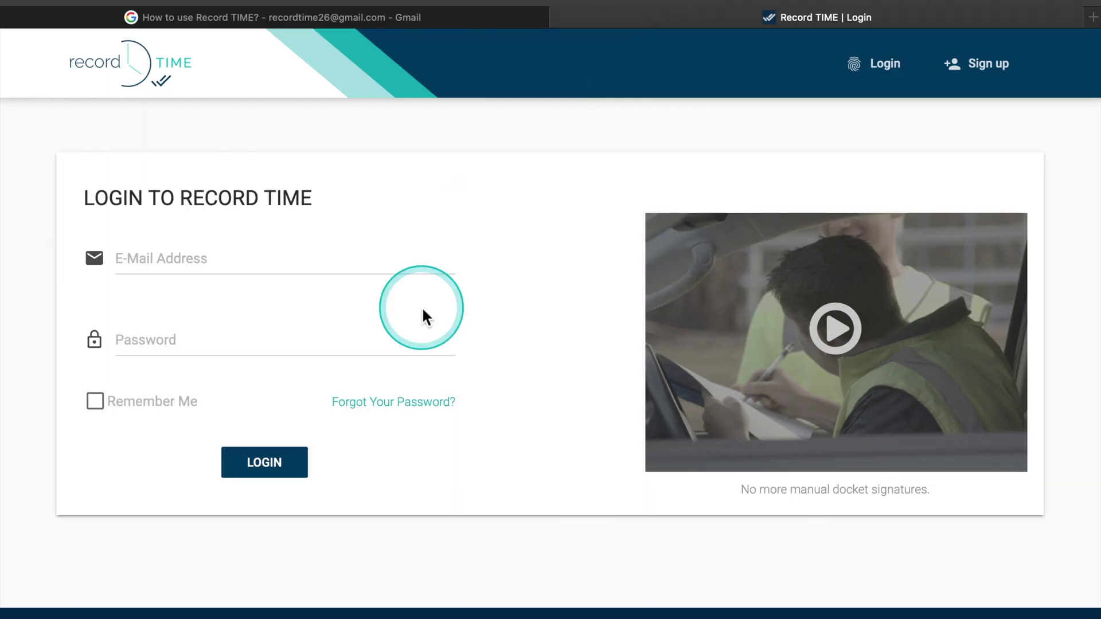
Log in to the Record TIME dashboard with the saved account details
click(216, 270)
click(226, 305)
click(188, 343)
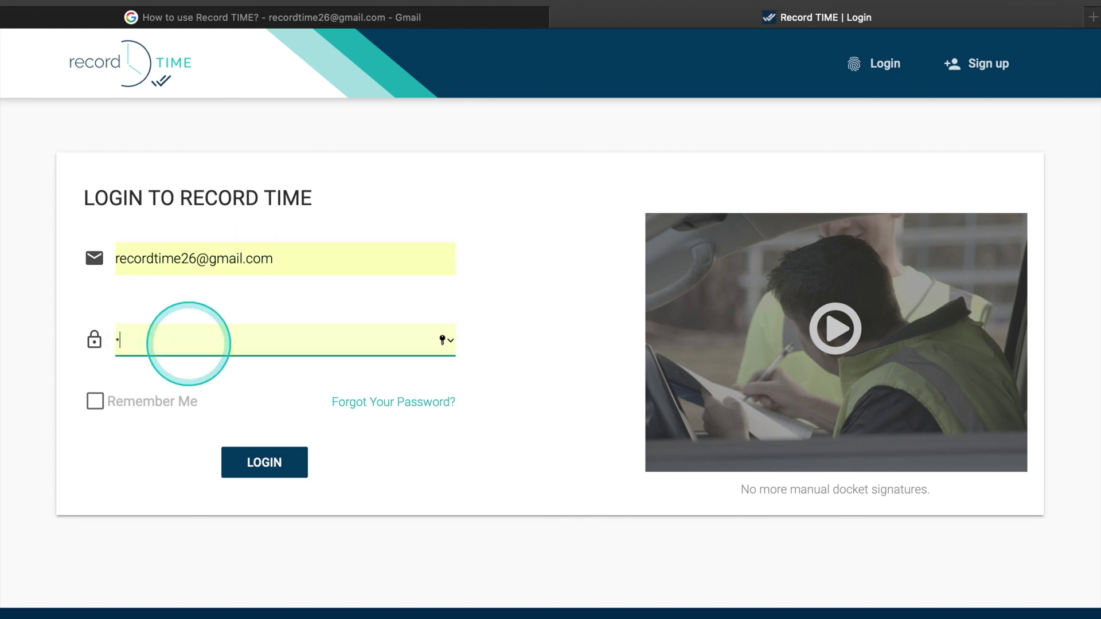
click(228, 415)
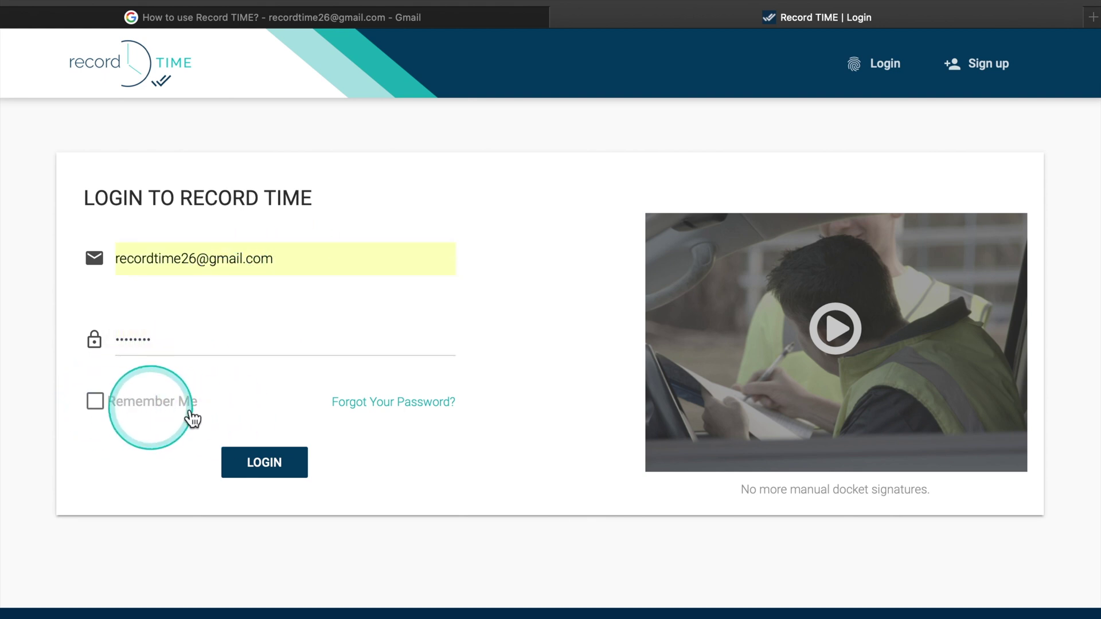
click(261, 463)
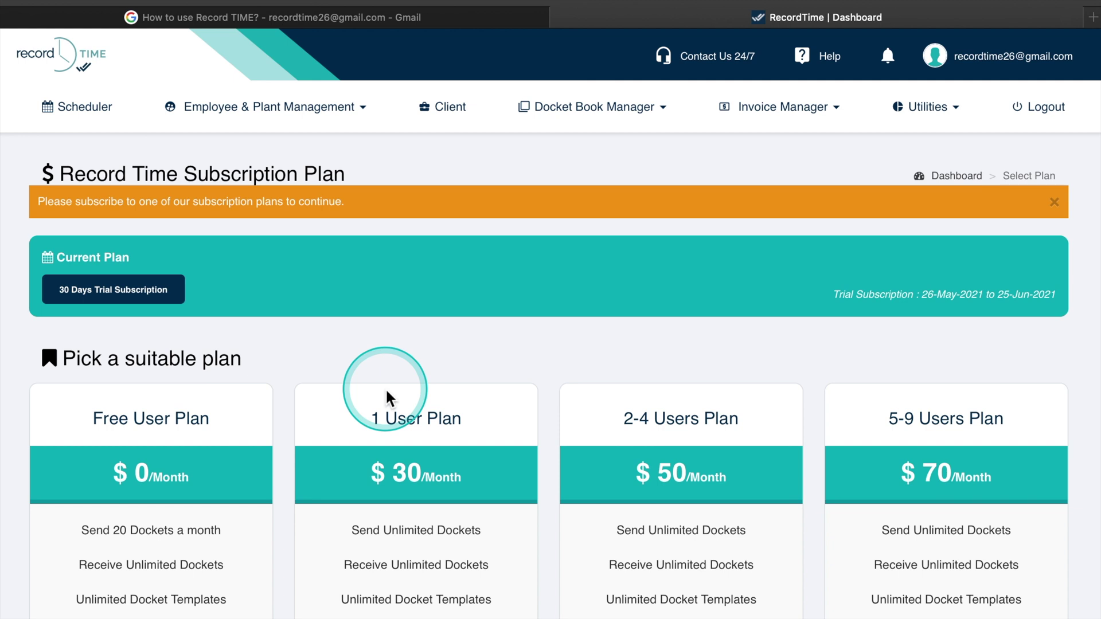
Subscribe to the 30-day free trial of the 10-14 Users Plan
scroll(386, 393, down, 3)
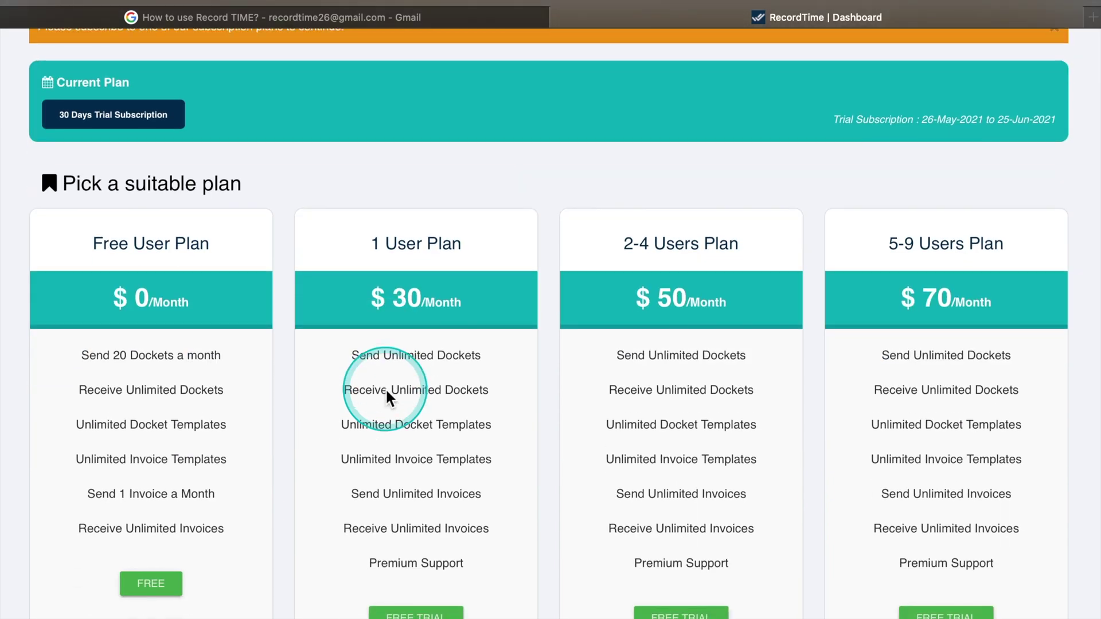
scroll(386, 395, down, 1)
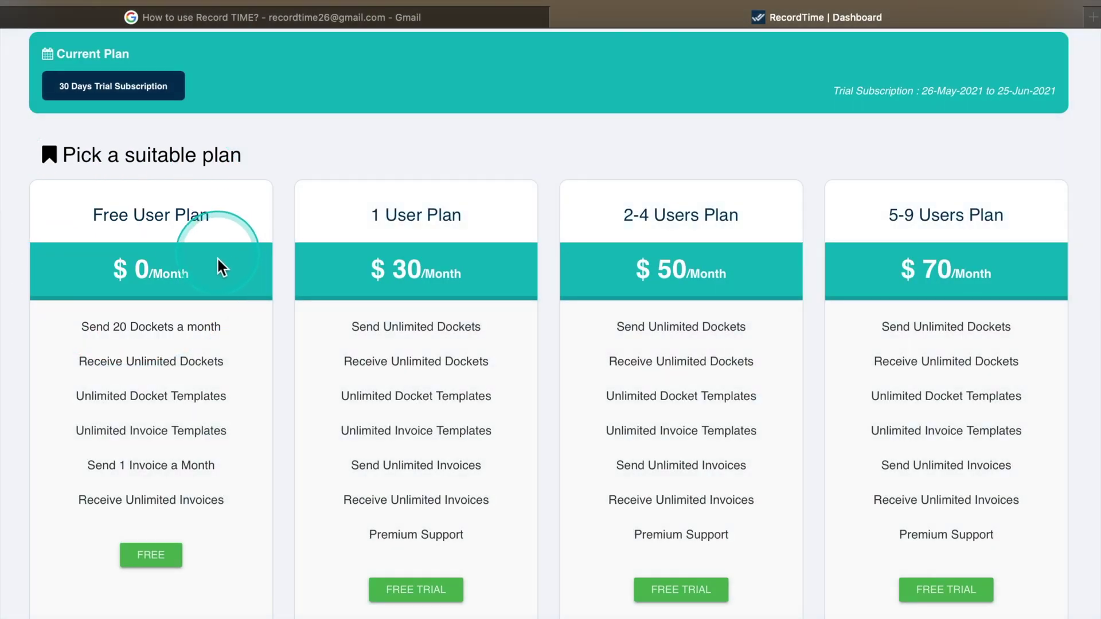
scroll(474, 427, down, 1)
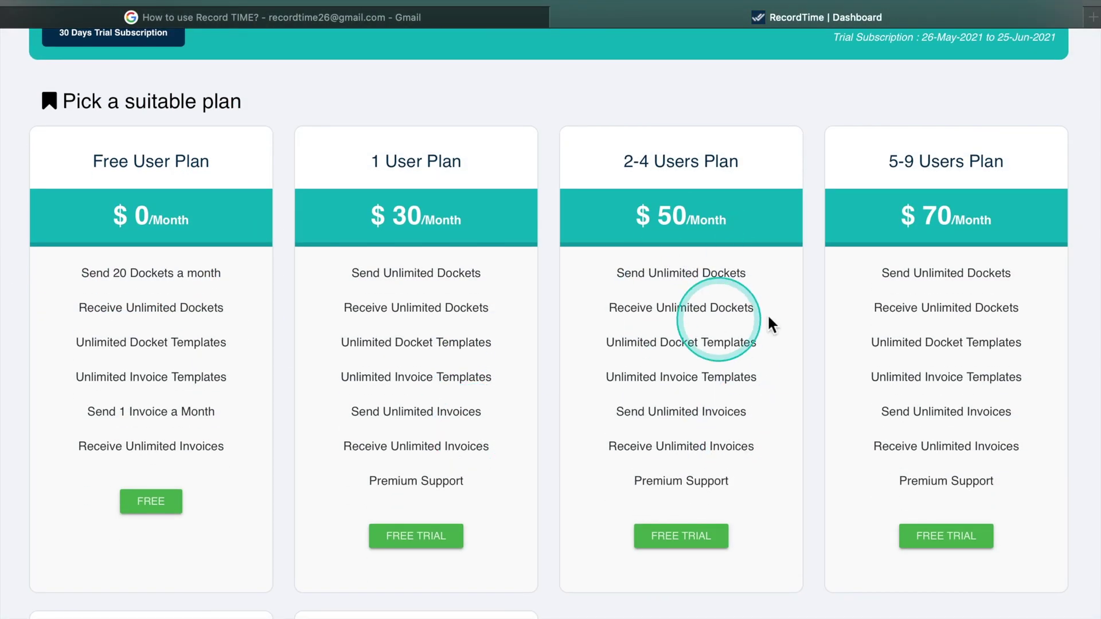
scroll(833, 432, down, 3)
scroll(834, 432, down, 5)
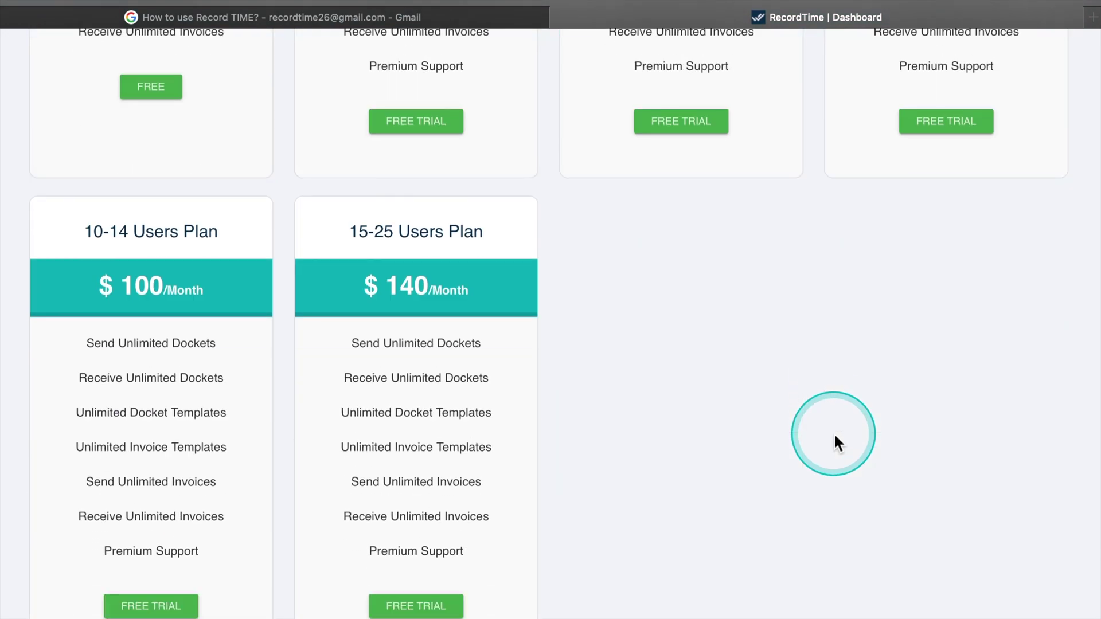
scroll(835, 439, down, 2)
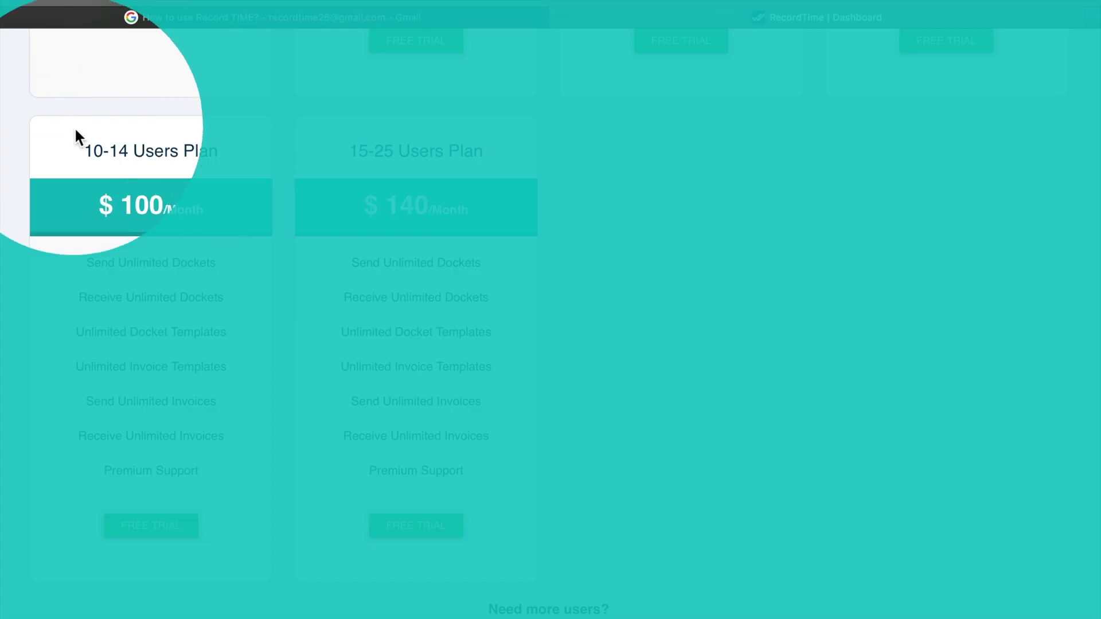
scroll(652, 465, down, 2)
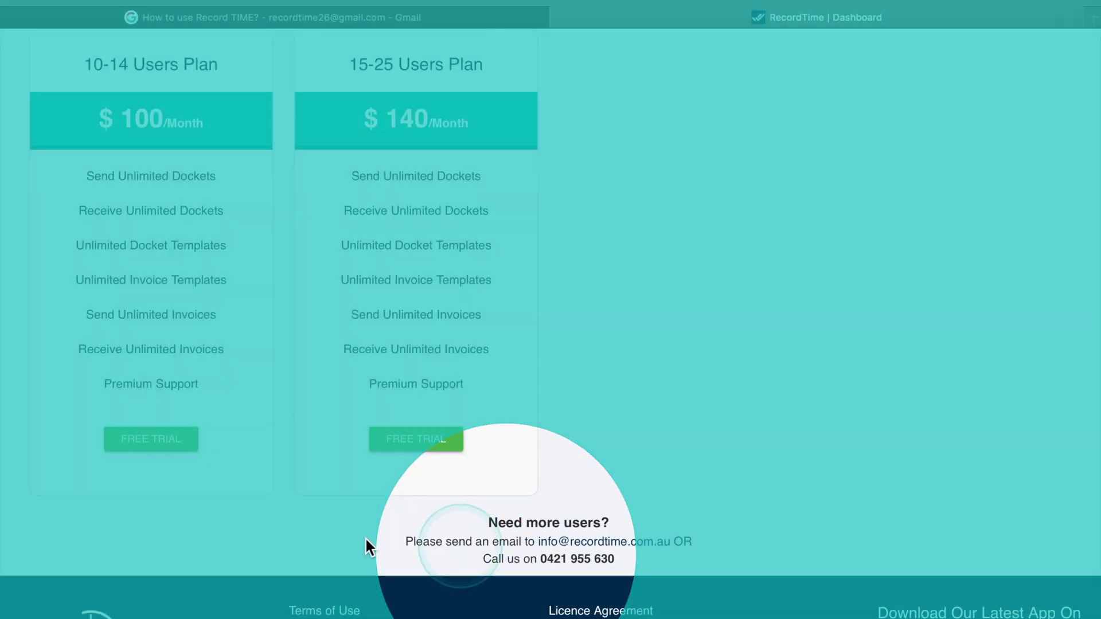
click(247, 508)
click(169, 442)
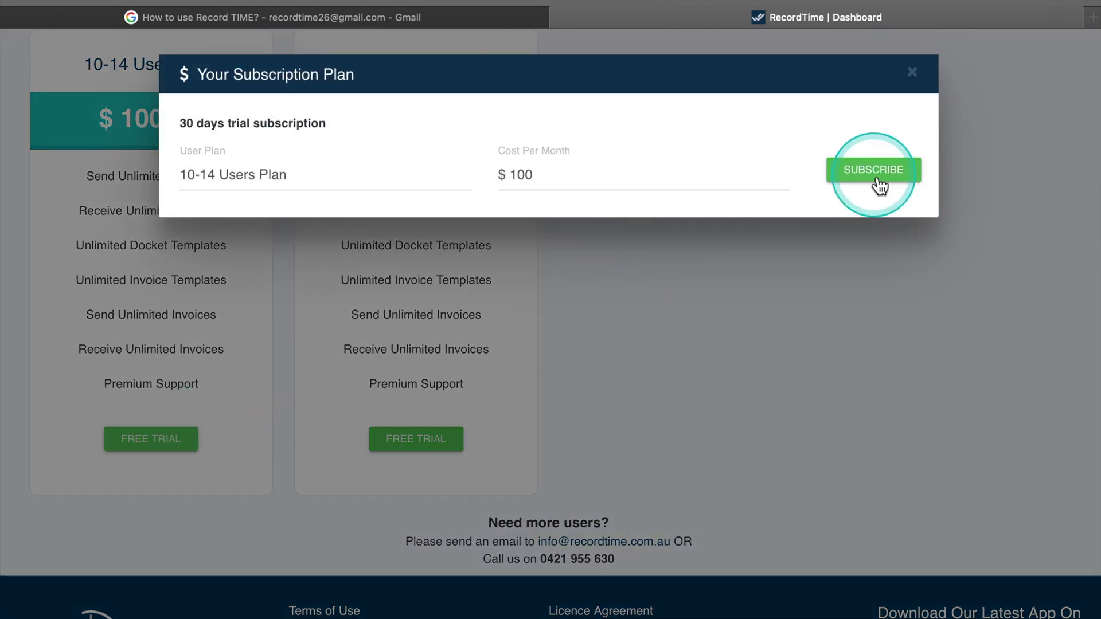
click(877, 179)
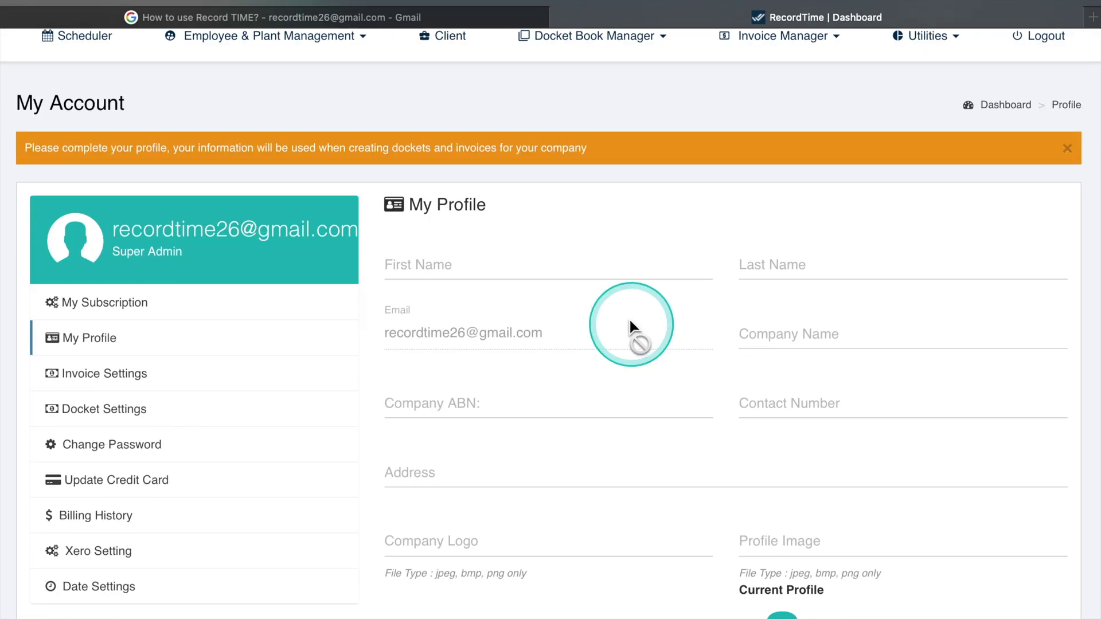
Enter the owner's first and last name and company name Record Time PTY LTD
scroll(629, 327, down, 1)
click(528, 251)
text(John)
key(Tab)
text(Smith)
key(Tab)
text(Record Time PTY LTD)
Fill in the company ABN, the contact phone number and the company address
click(500, 383)
scroll(501, 383, down, 1)
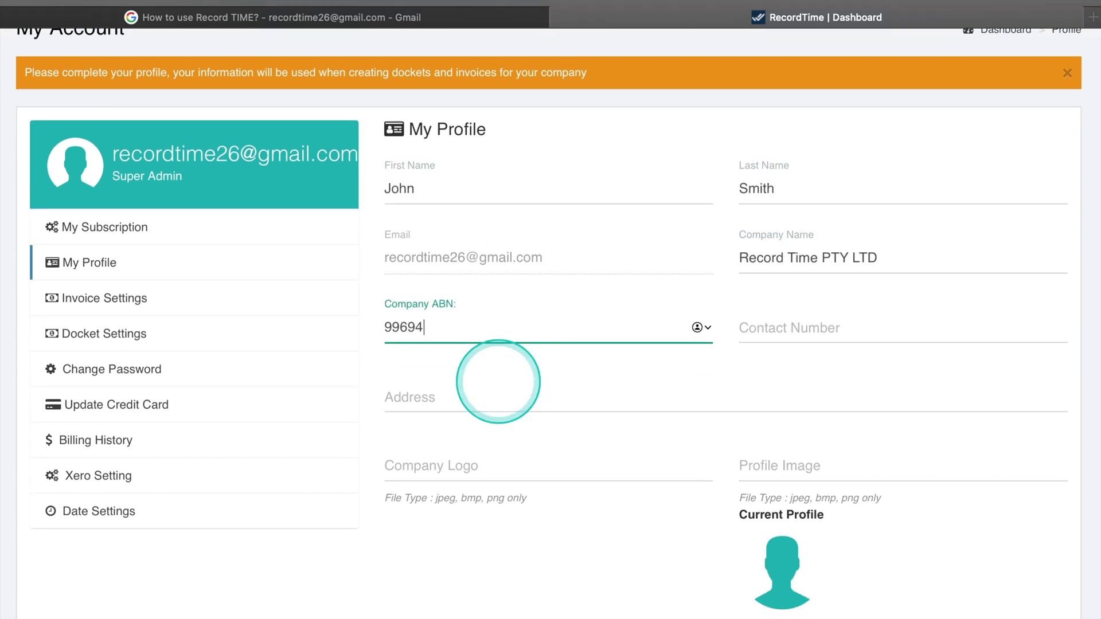
click(812, 320)
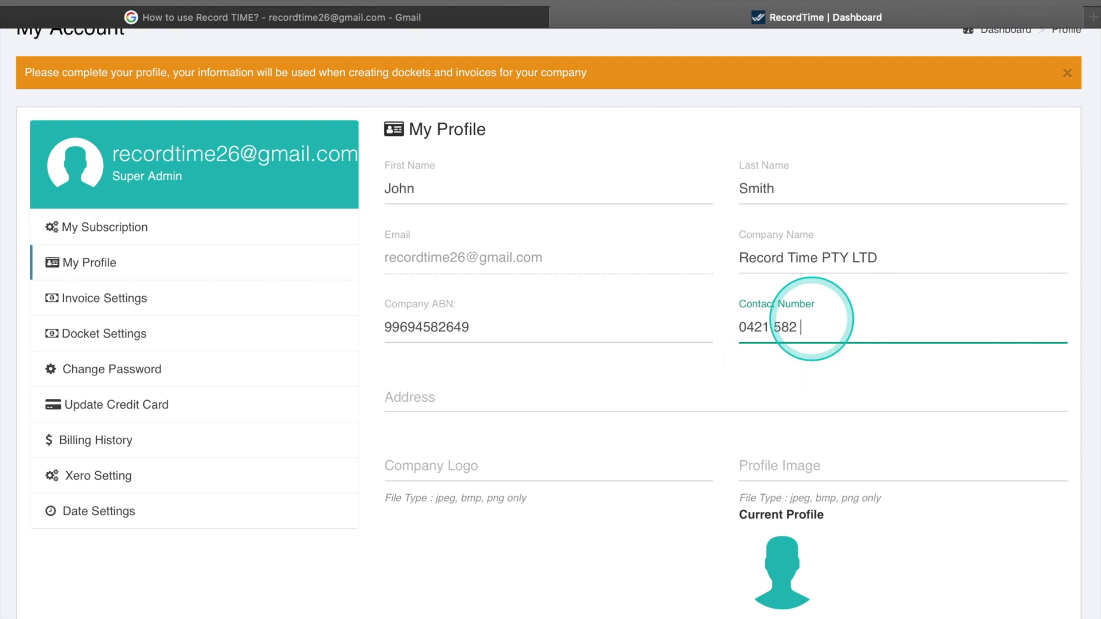
click(532, 395)
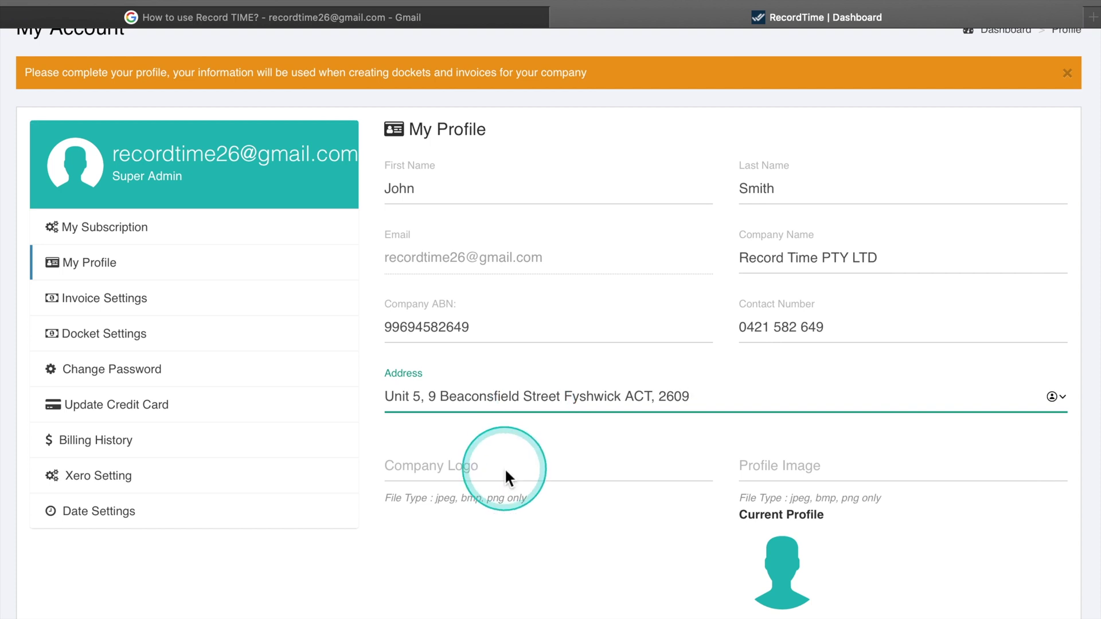
scroll(506, 471, down, 2)
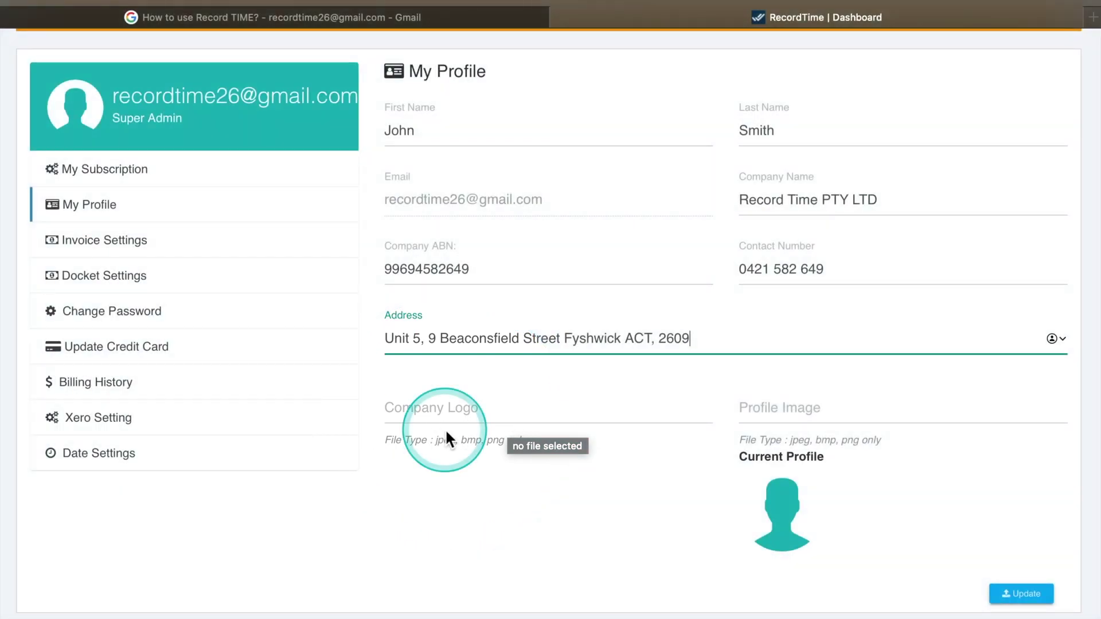
Upload faviconZENDesk.png as the company logo and save the profile update
click(453, 404)
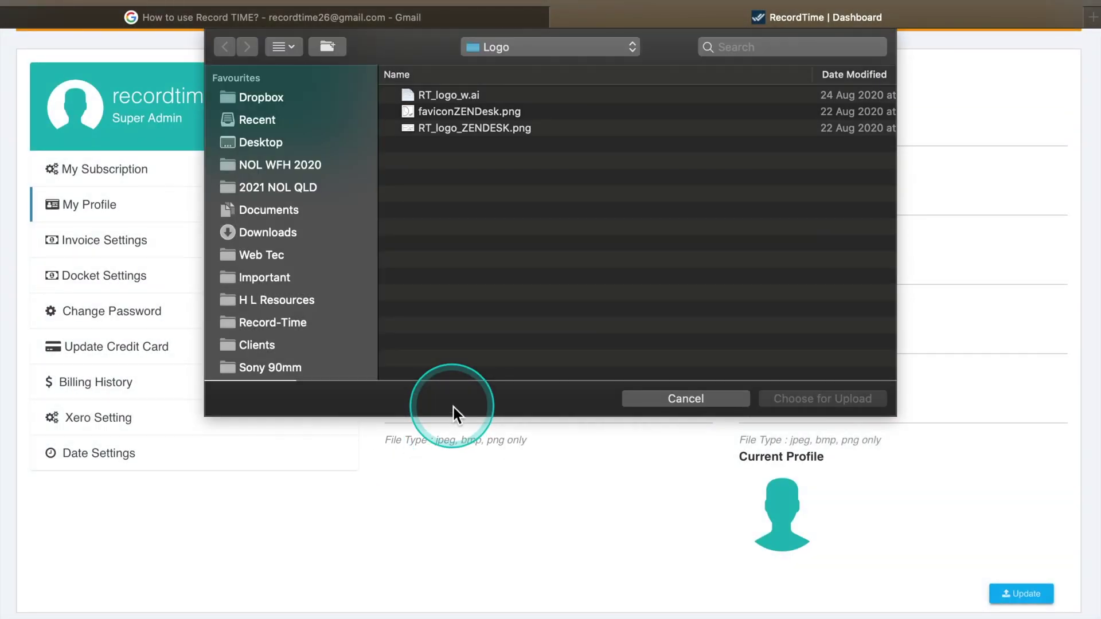
click(479, 111)
key(space)
key(space)
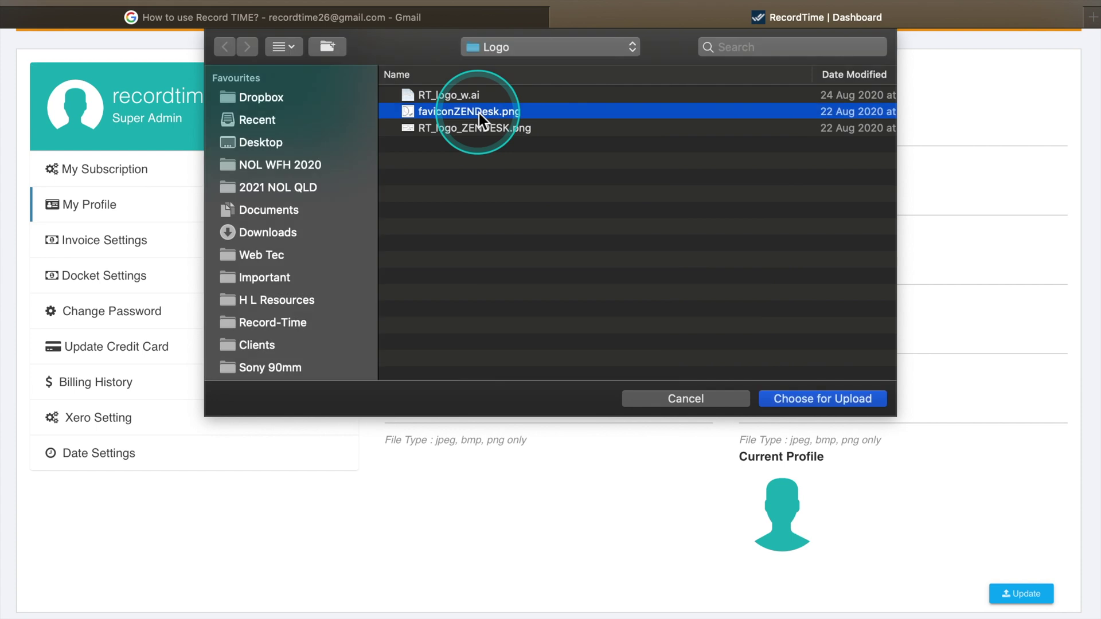
key(Return)
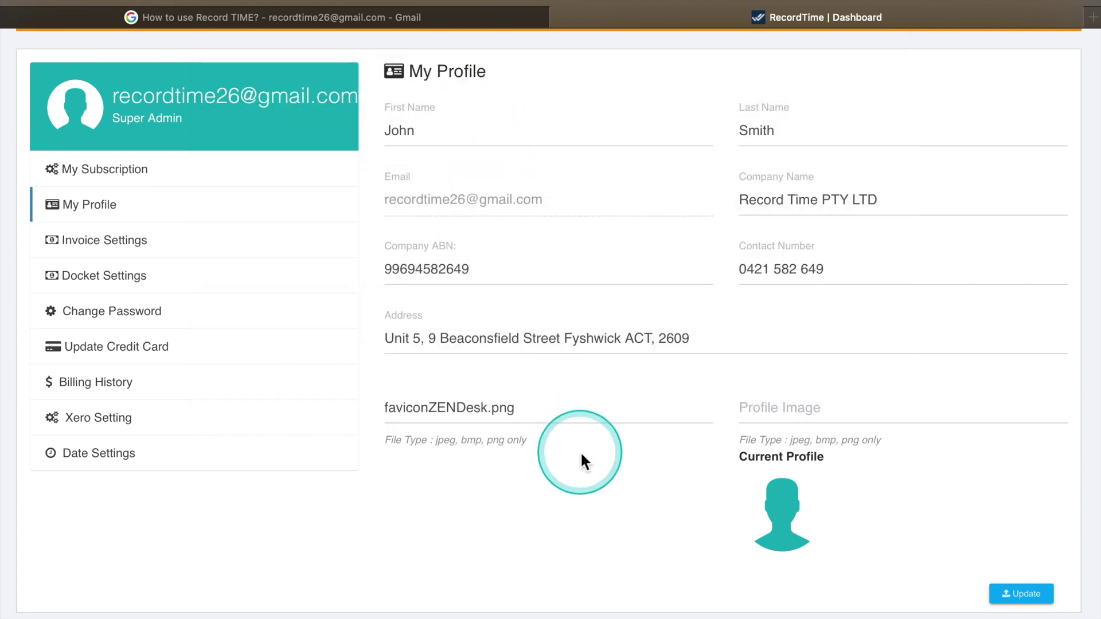
click(1016, 594)
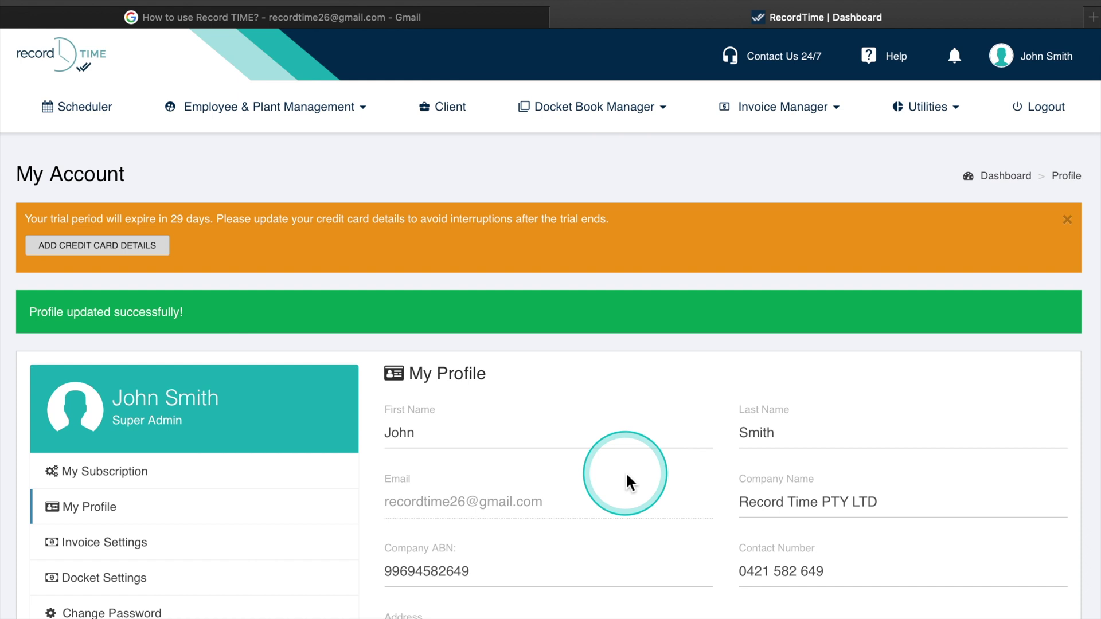
scroll(646, 466, down, 3)
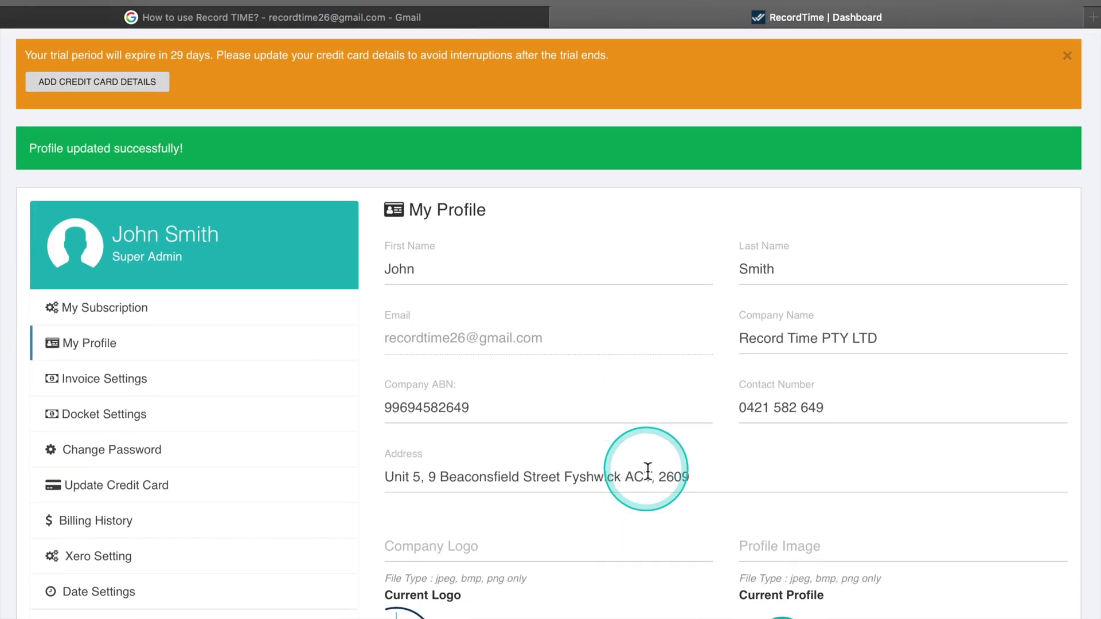
scroll(647, 470, down, 4)
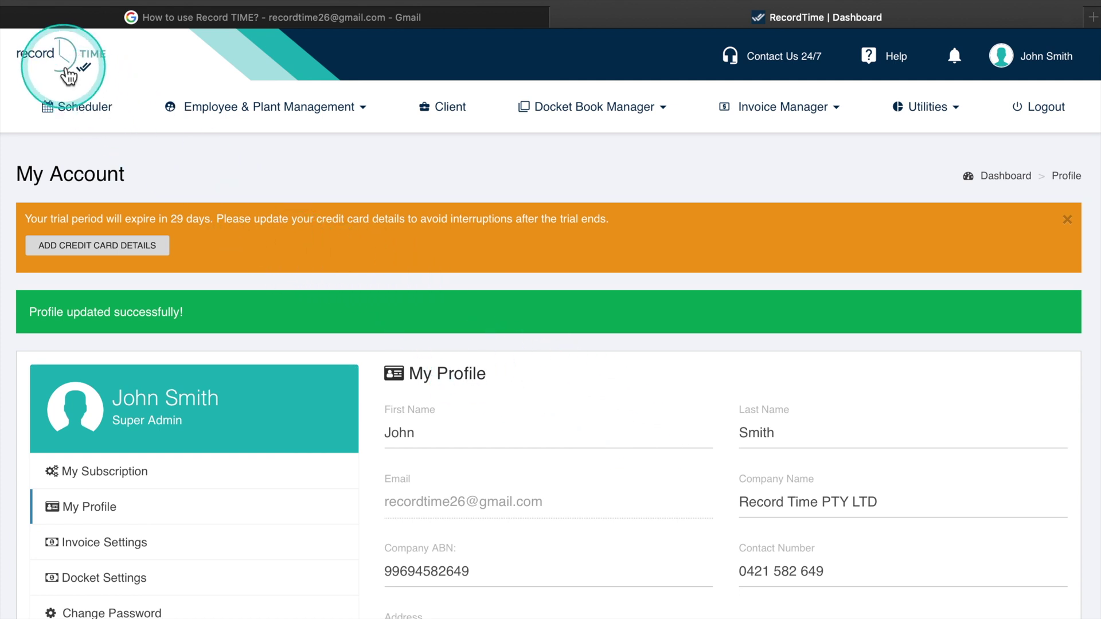
Return to the Dashboard showing 0 dockets, 0 invoices and 1 employee
click(68, 75)
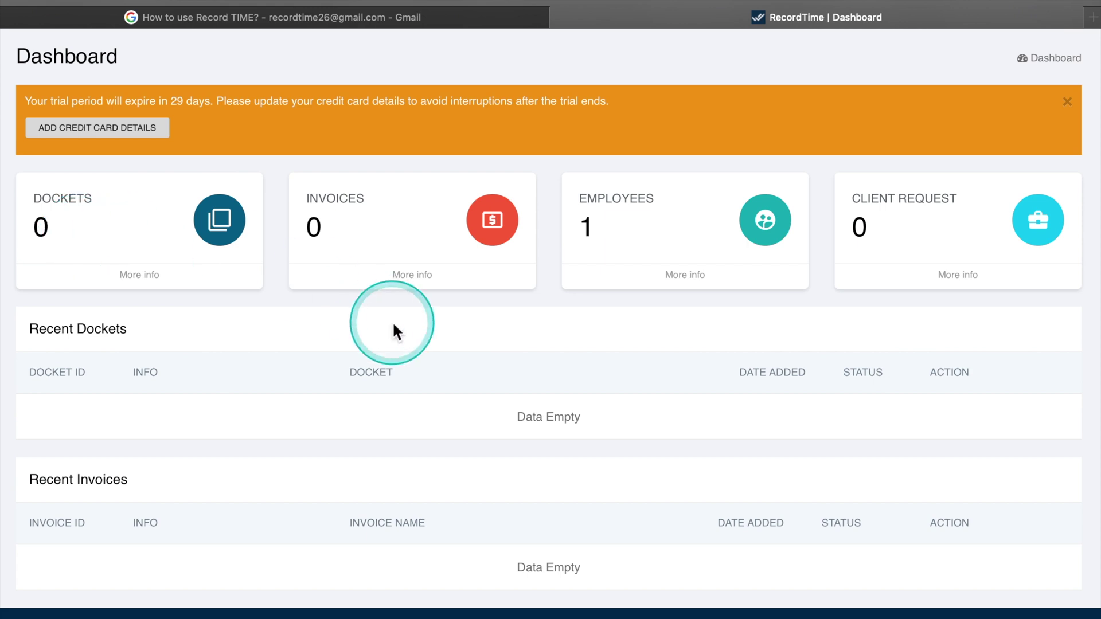
scroll(392, 327, down, 2)
scroll(392, 322, up, 5)
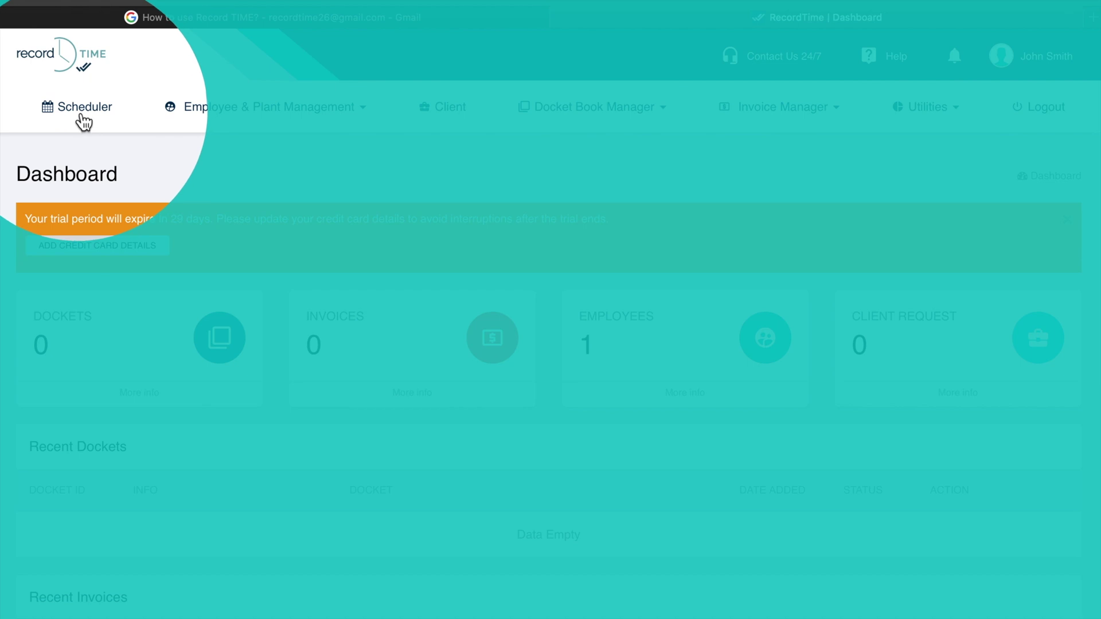
Open the Scheduler and abandon a 26 April event without saving, leaving the calendar empty
click(81, 114)
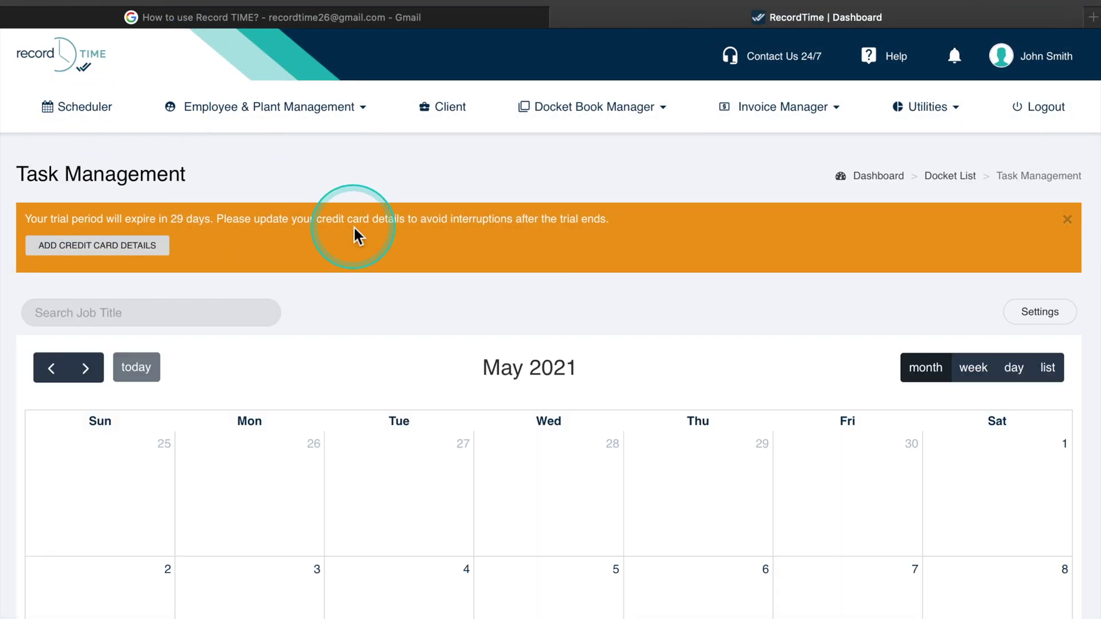
scroll(355, 229, down, 3)
scroll(354, 235, down, 1)
click(386, 307)
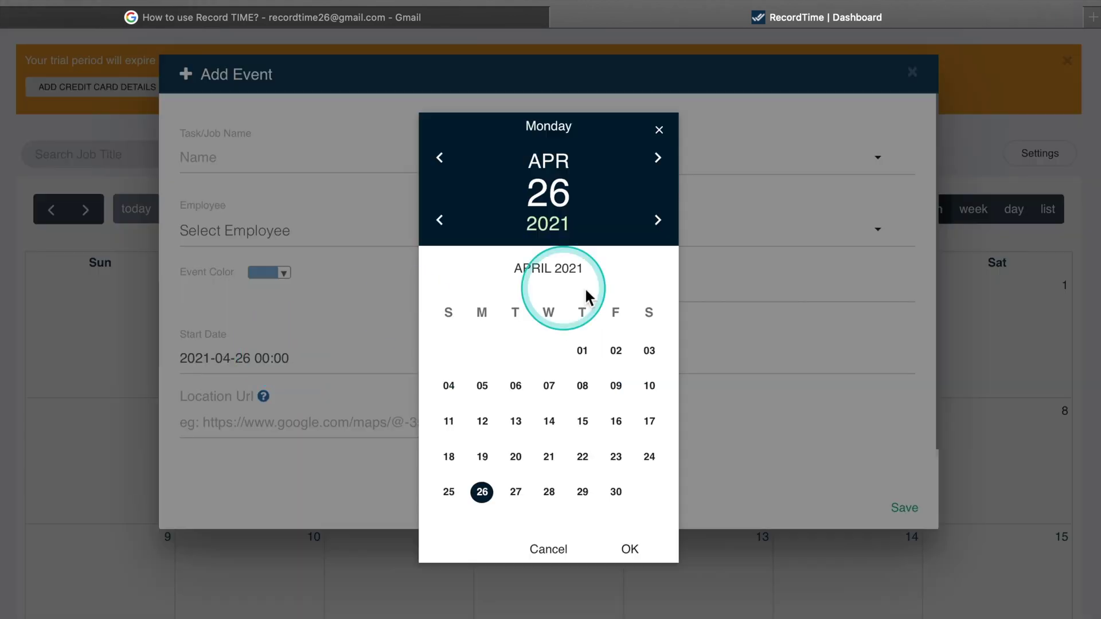
click(630, 553)
click(629, 551)
click(275, 162)
click(904, 507)
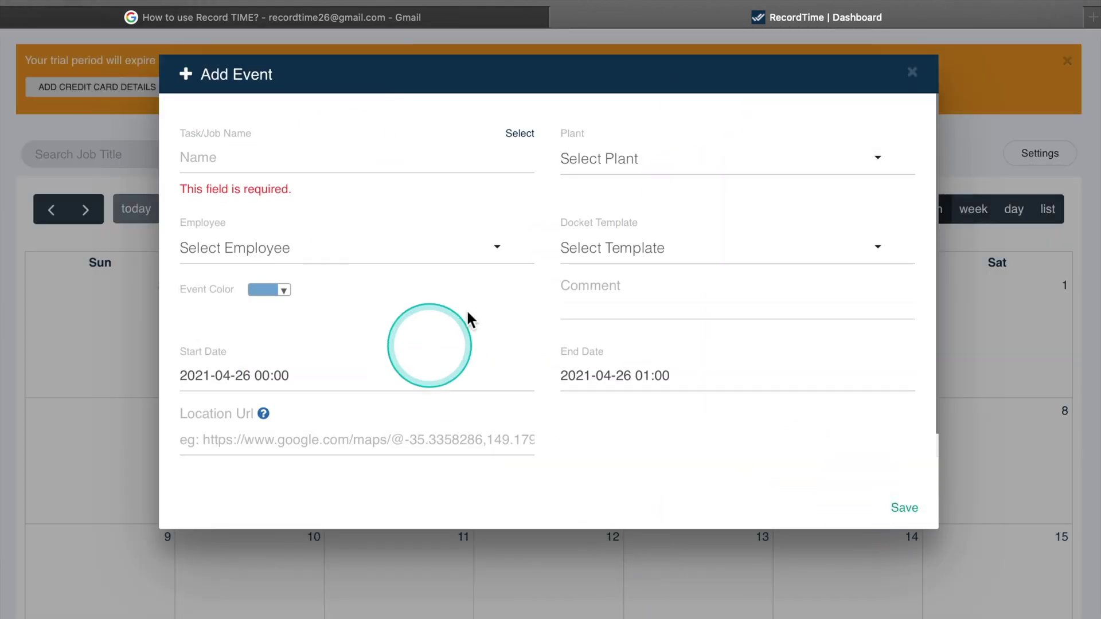
click(912, 72)
scroll(556, 270, down, 1)
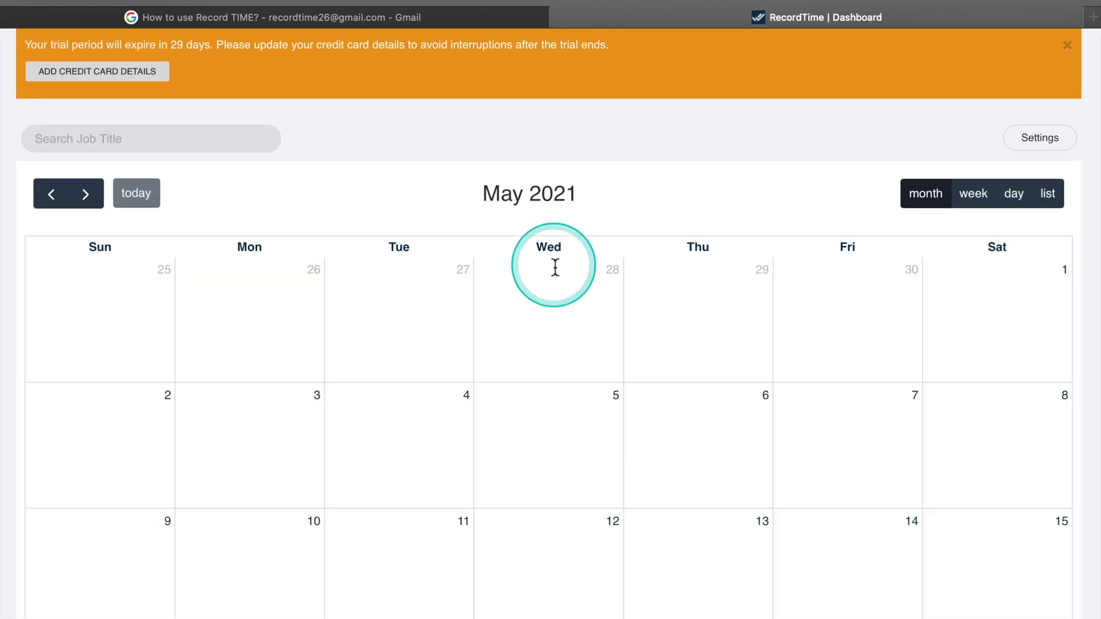
scroll(556, 267, up, 3)
click(335, 115)
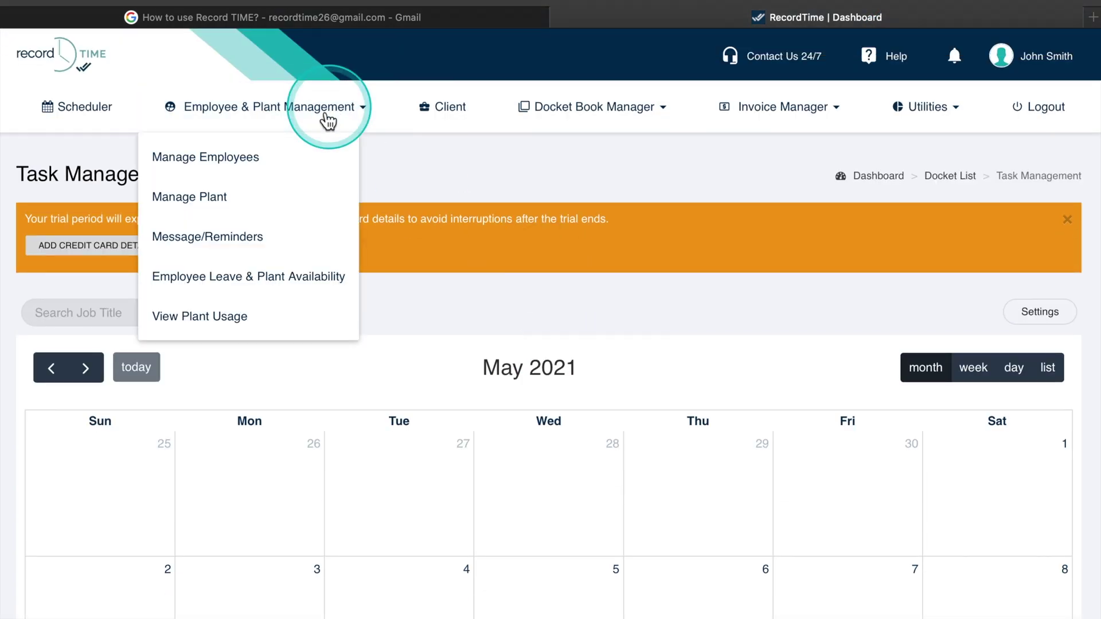
click(266, 160)
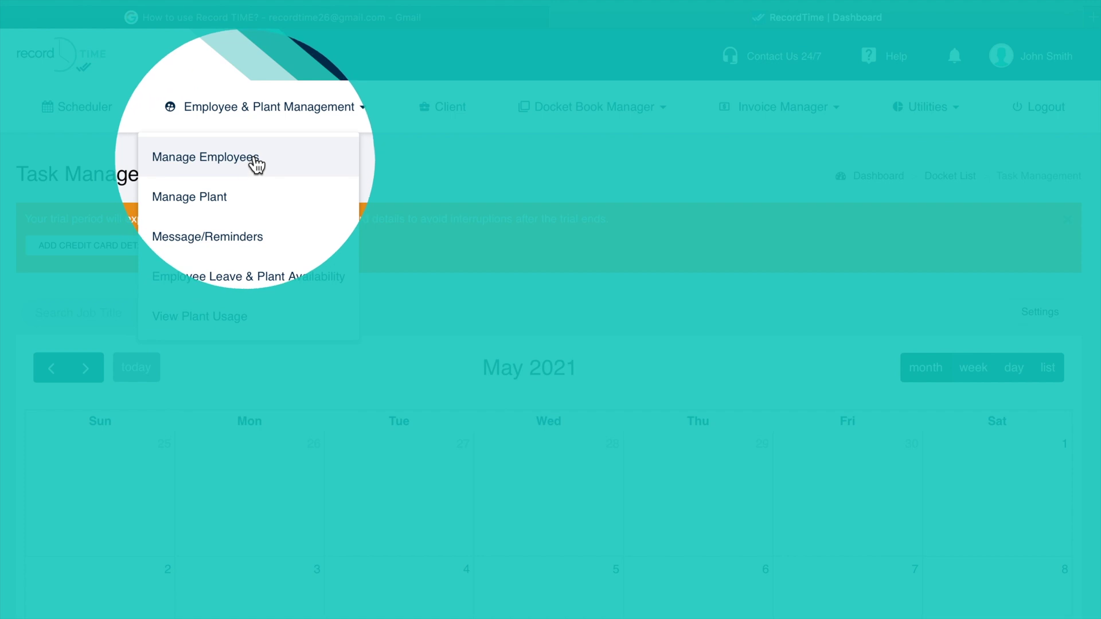
Open Employee Management and start a new employee form
click(257, 165)
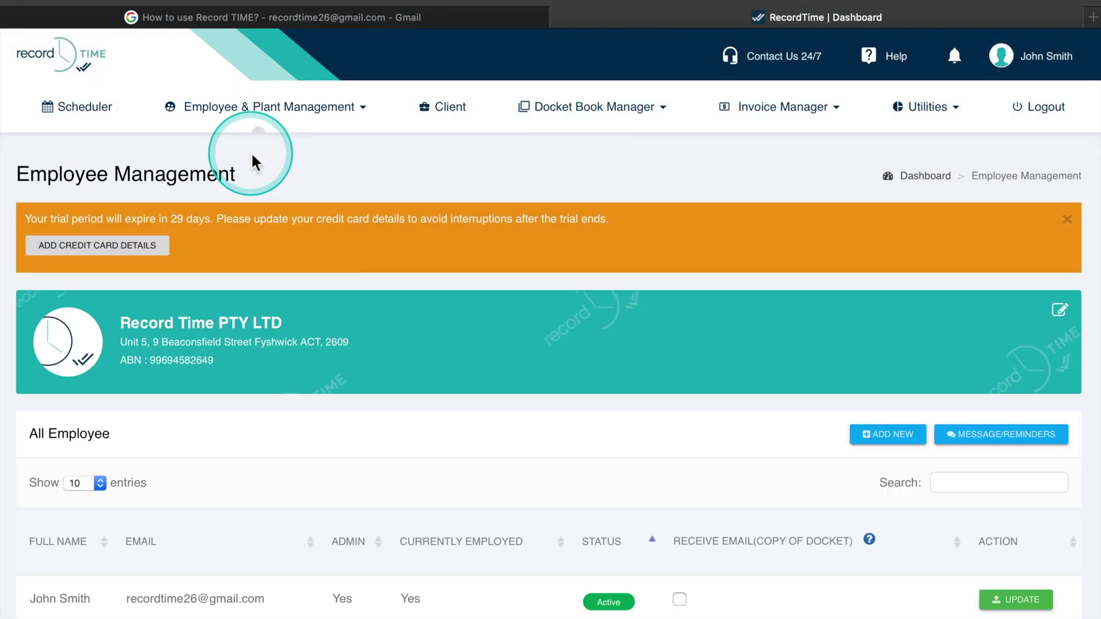
scroll(604, 369, down, 3)
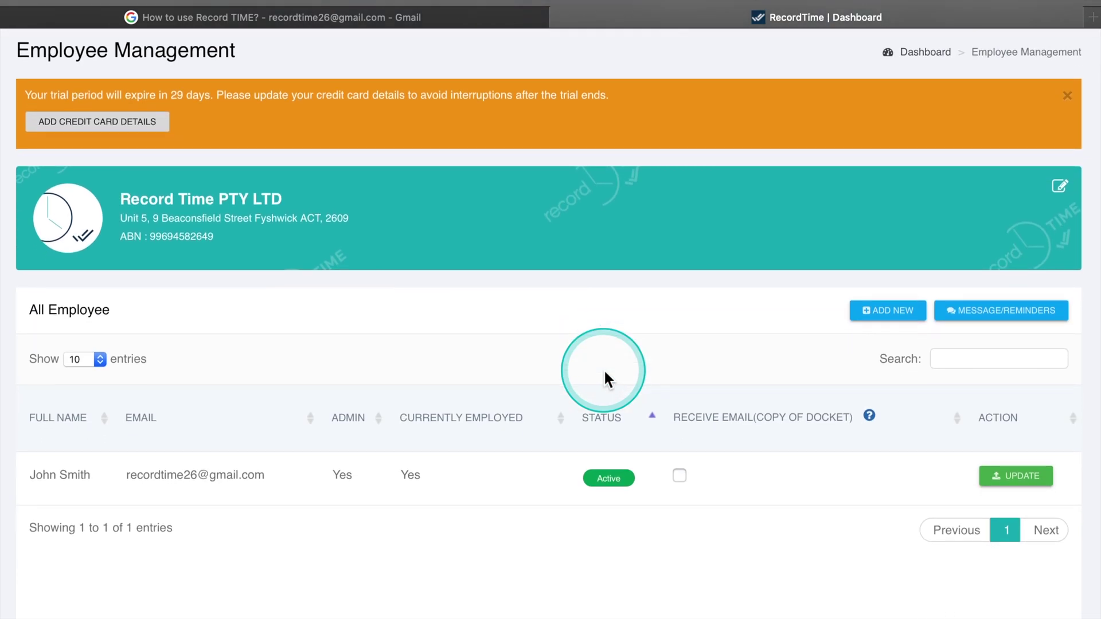
scroll(605, 373, down, 1)
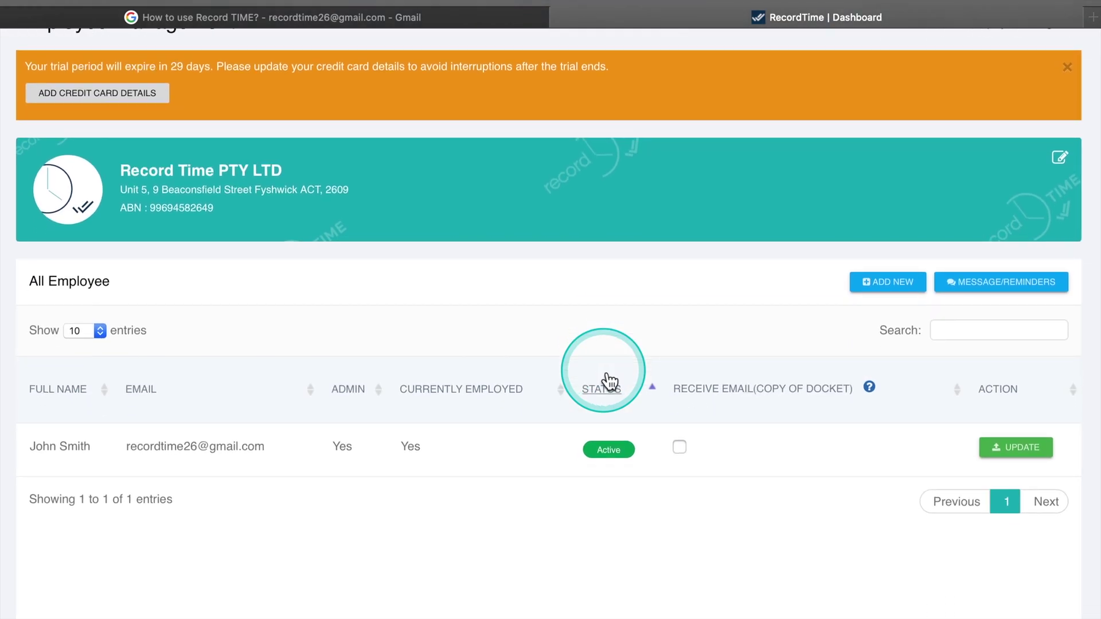
click(900, 288)
scroll(683, 215, down, 3)
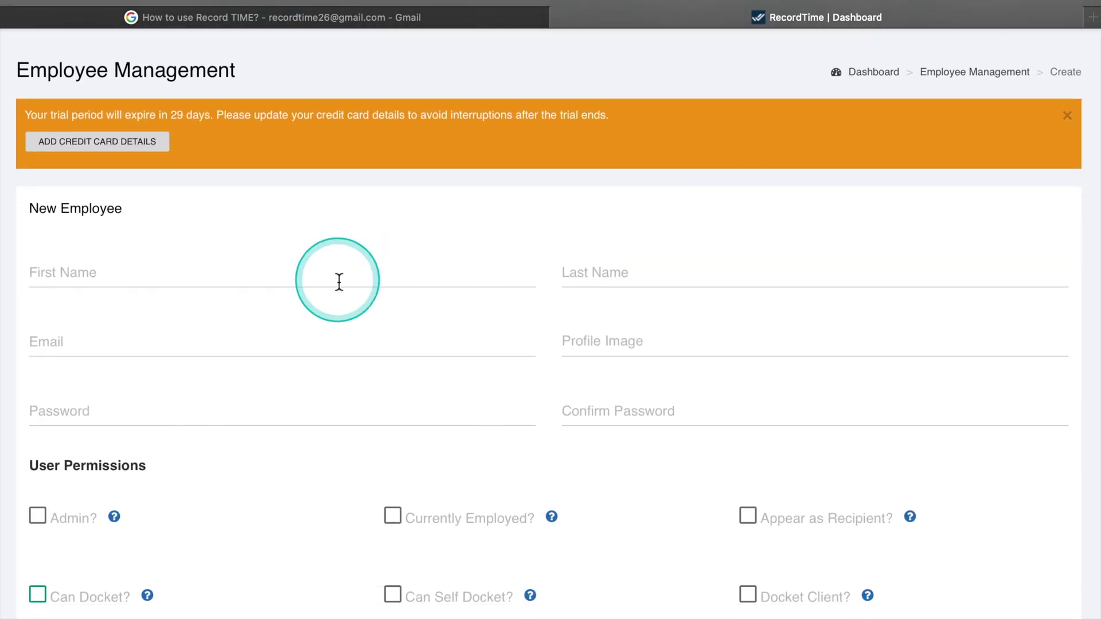
Enter the new employee's first name, last name and e-mail address
click(339, 281)
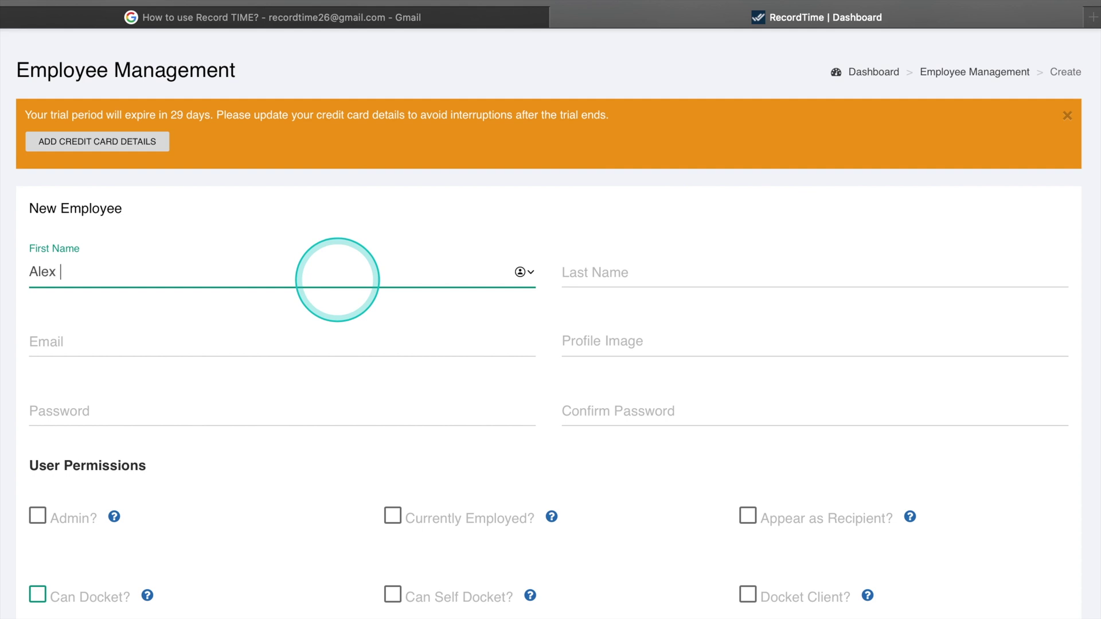
key(Tab)
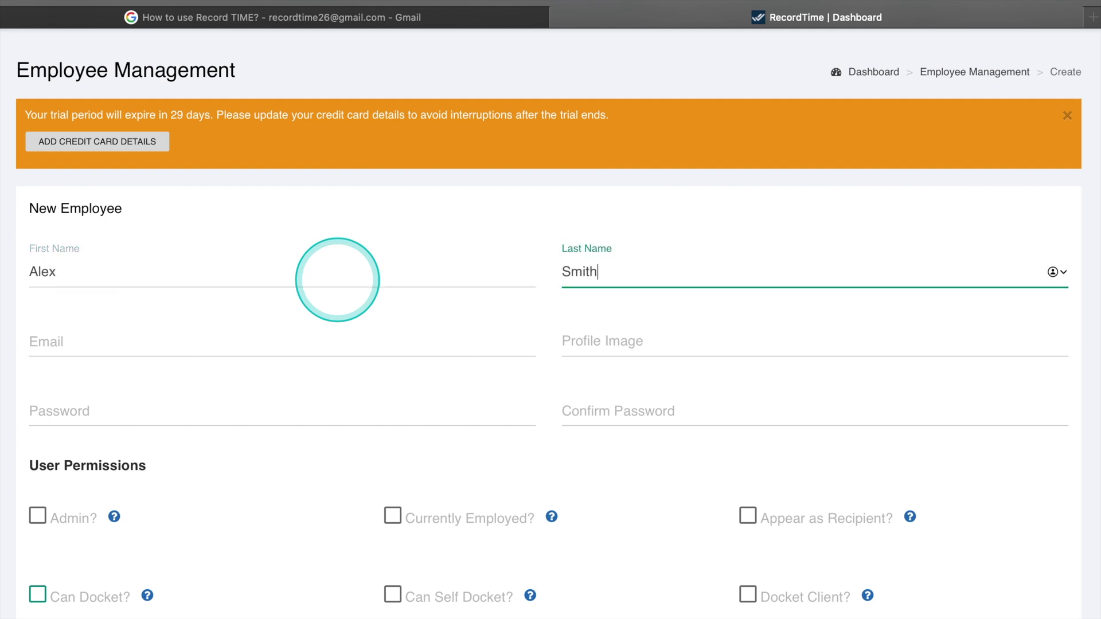
click(217, 342)
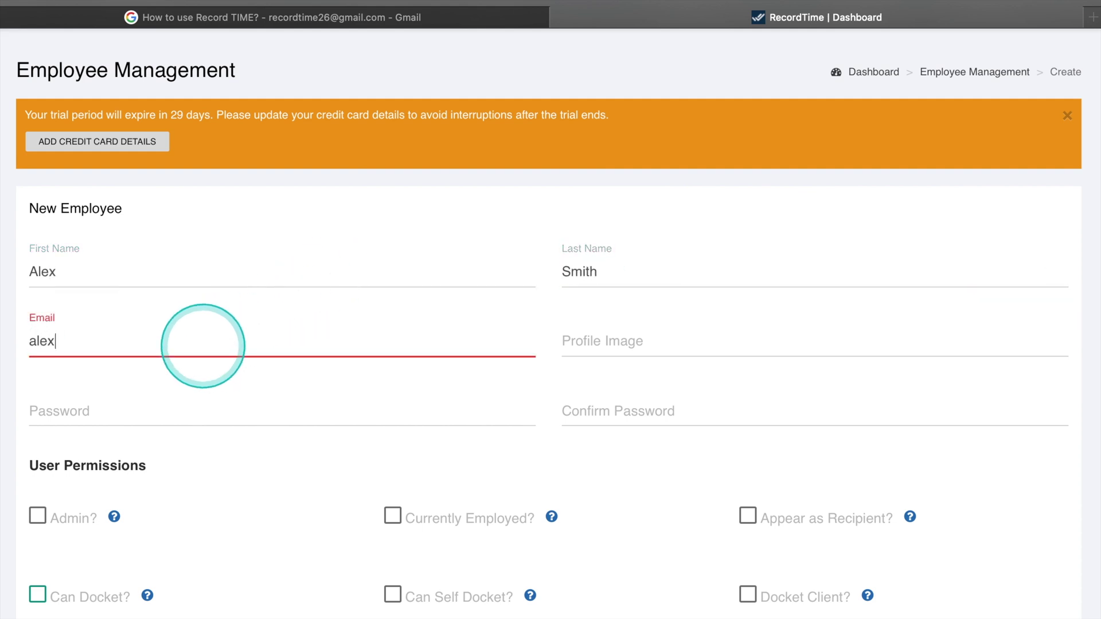
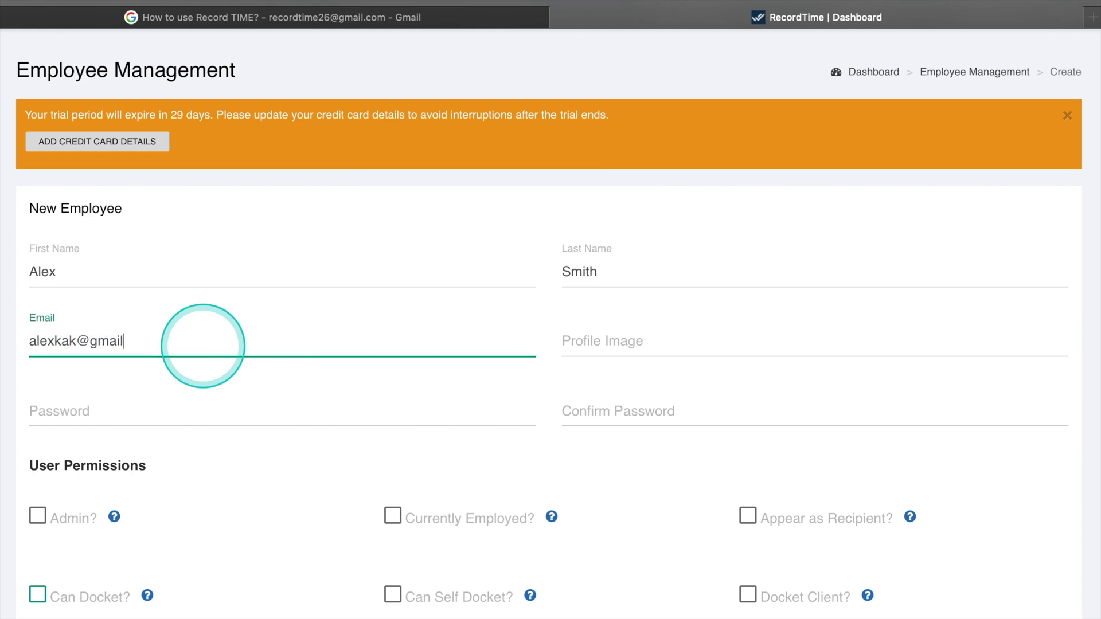
Set the employee's password and a matching confirmation password
key(Tab)
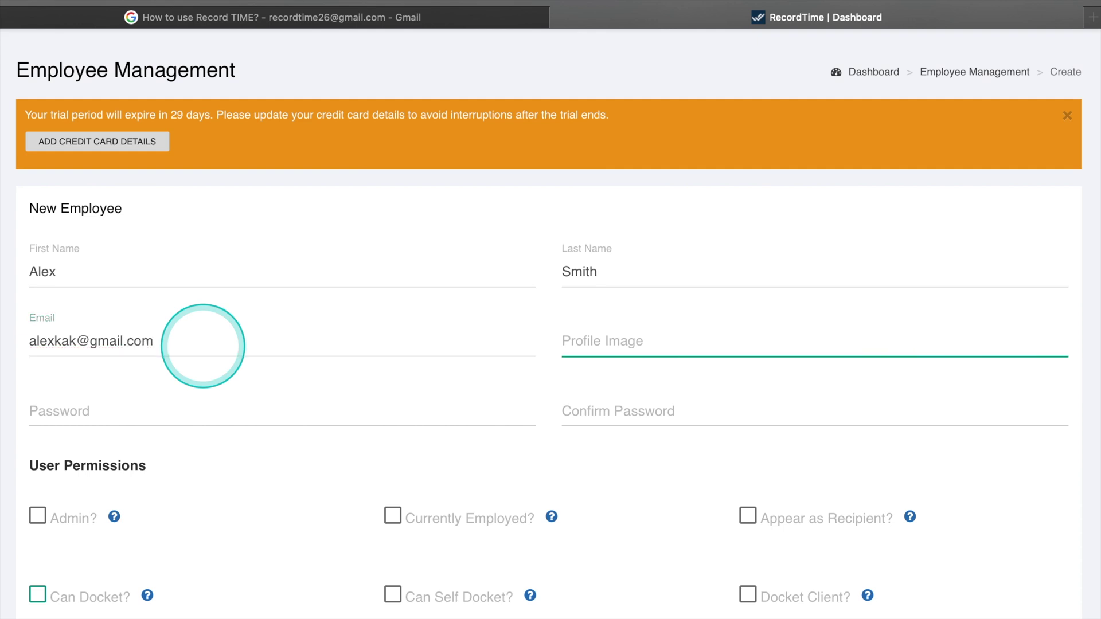
click(147, 404)
text(password)
key(Tab)
text(pass)
key(super+a)
text(password)
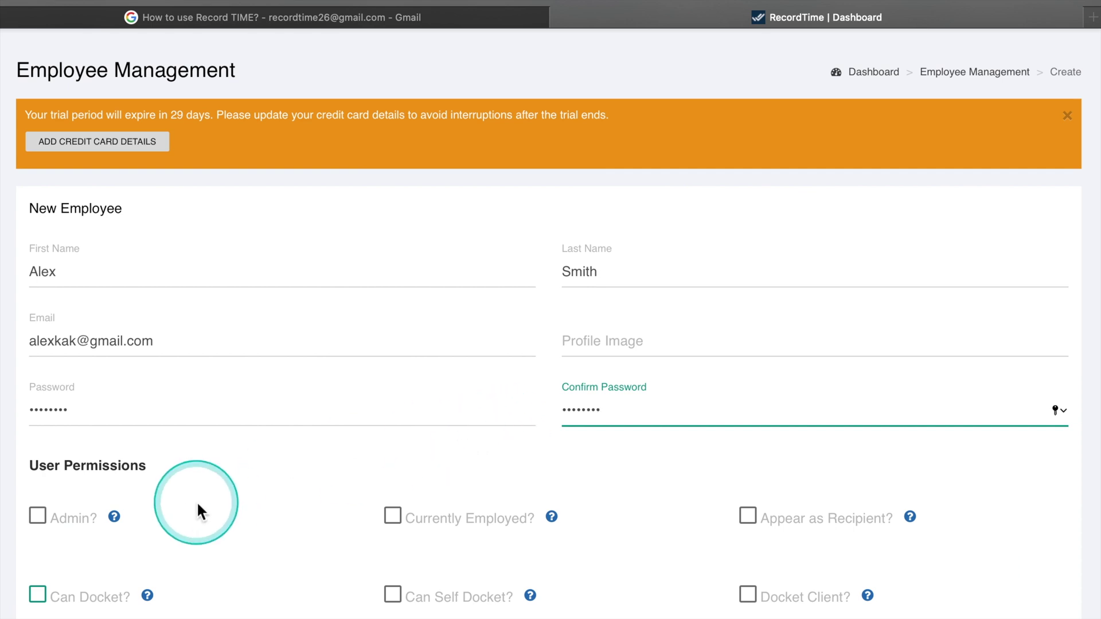
Tick Admin? for the new employee and submit the New Employee form
scroll(137, 479, down, 2)
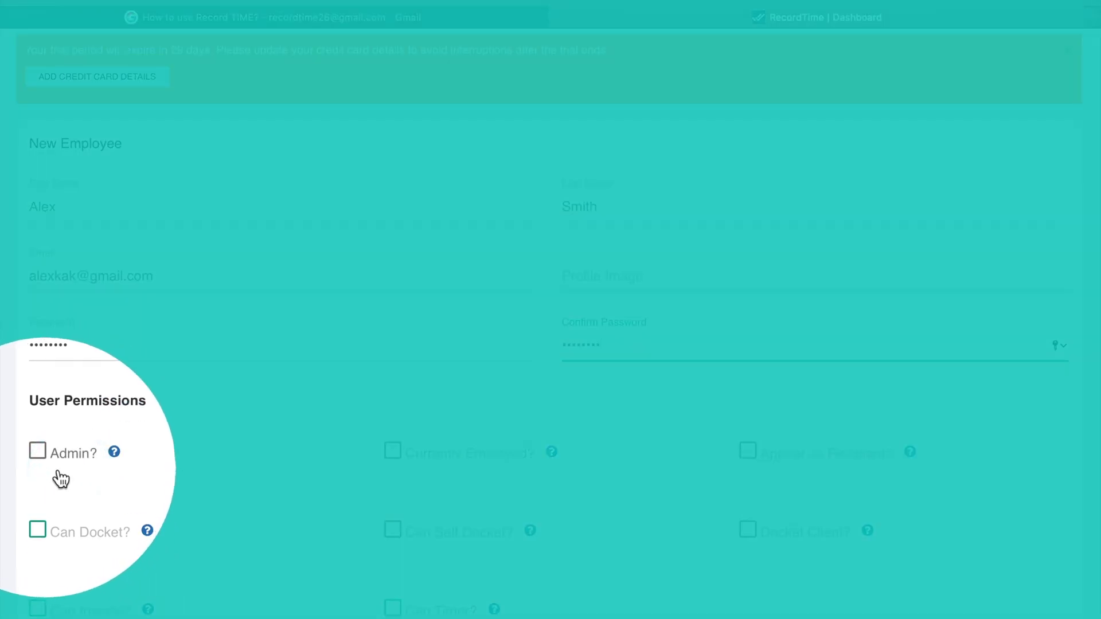
mouse_move(114, 465)
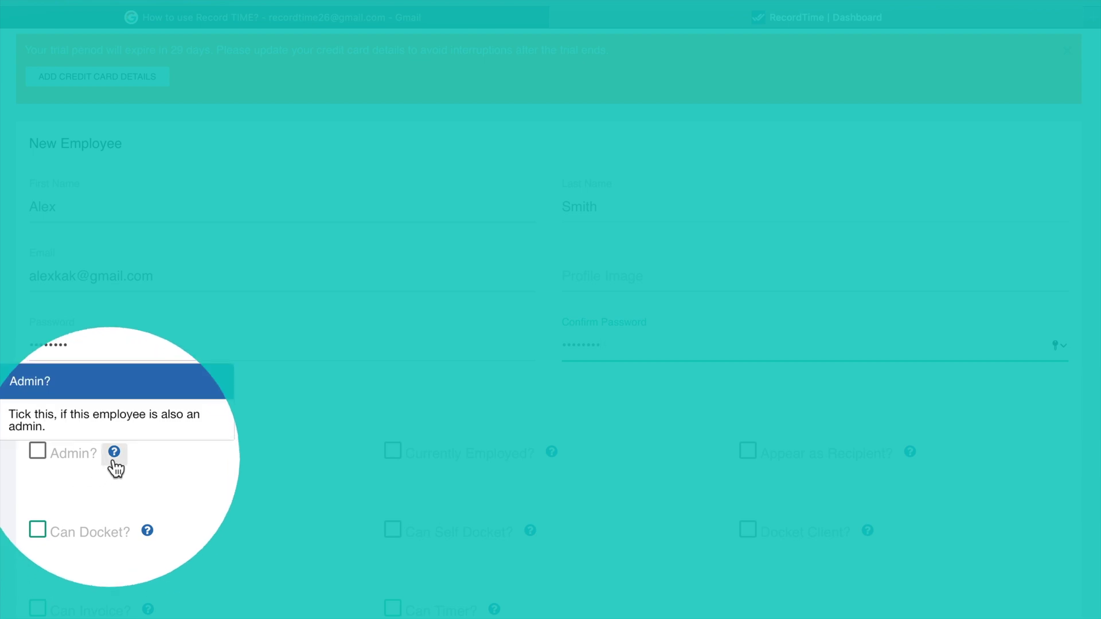
mouse_move(154, 612)
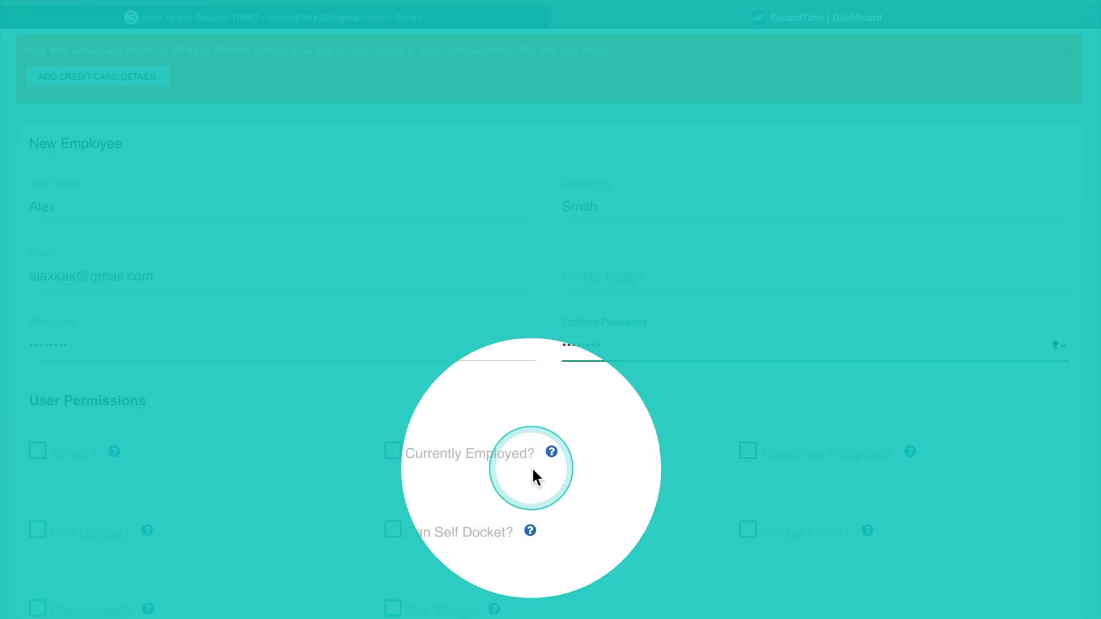
mouse_move(555, 462)
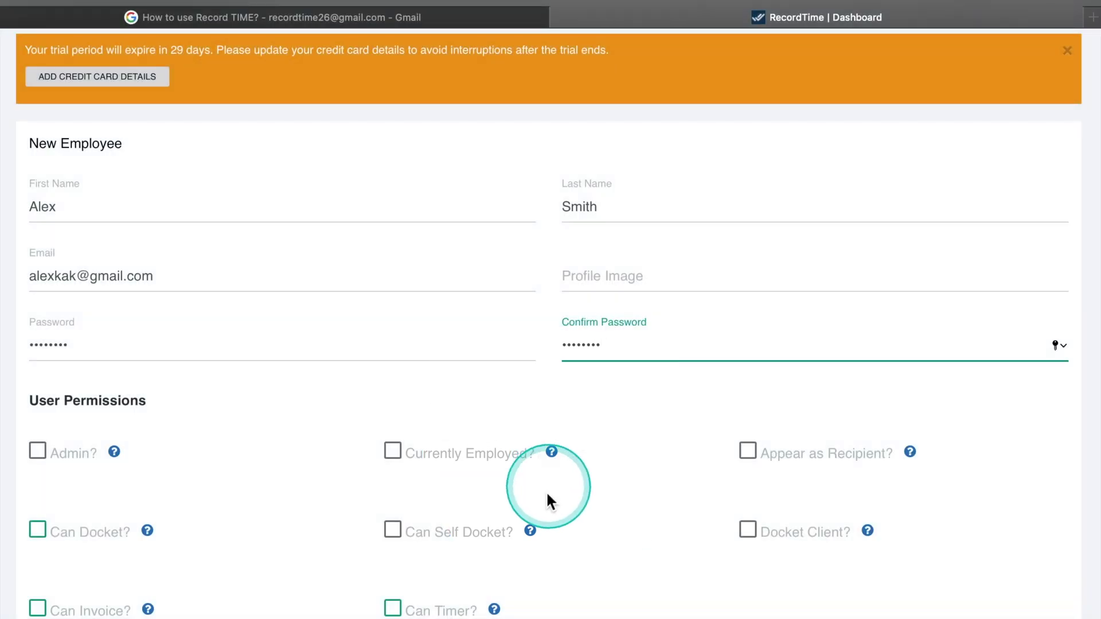
mouse_move(532, 538)
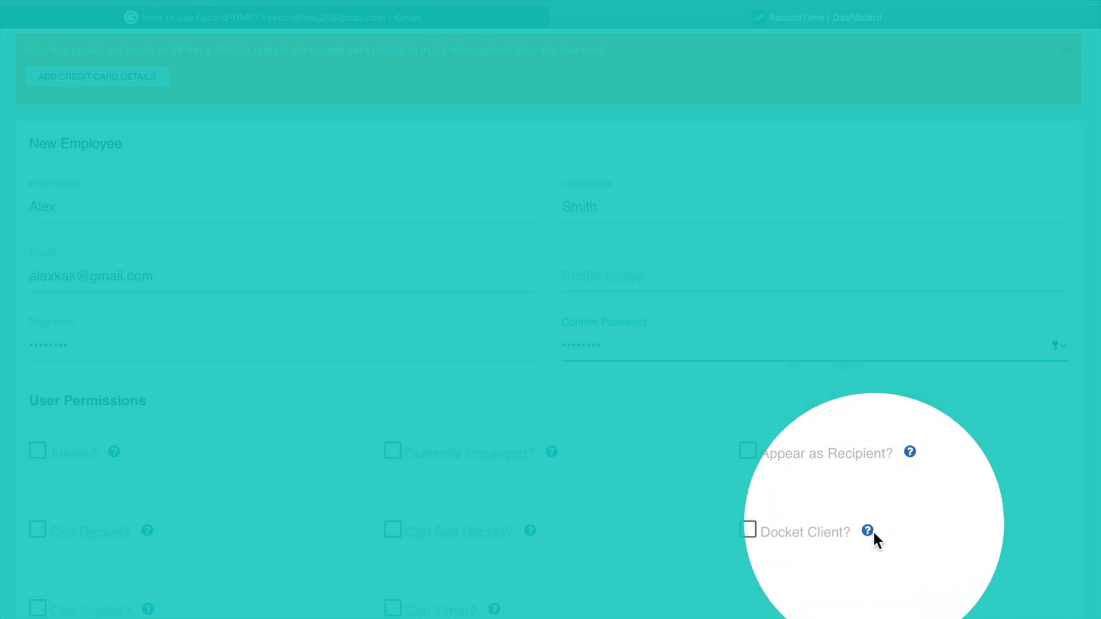
mouse_move(873, 539)
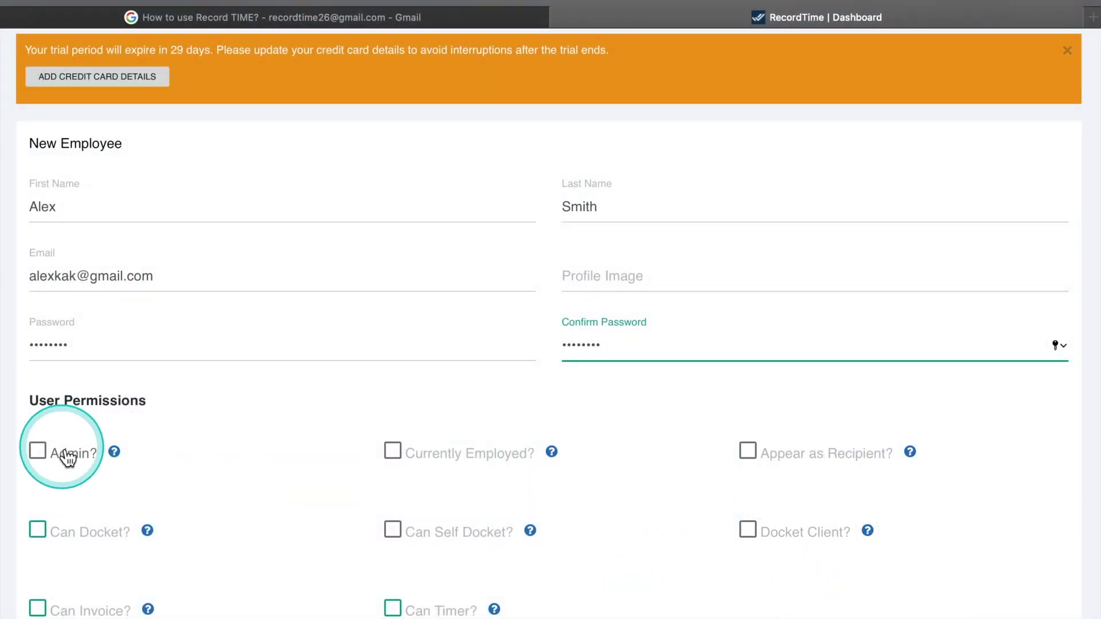
click(68, 459)
scroll(356, 442, down, 3)
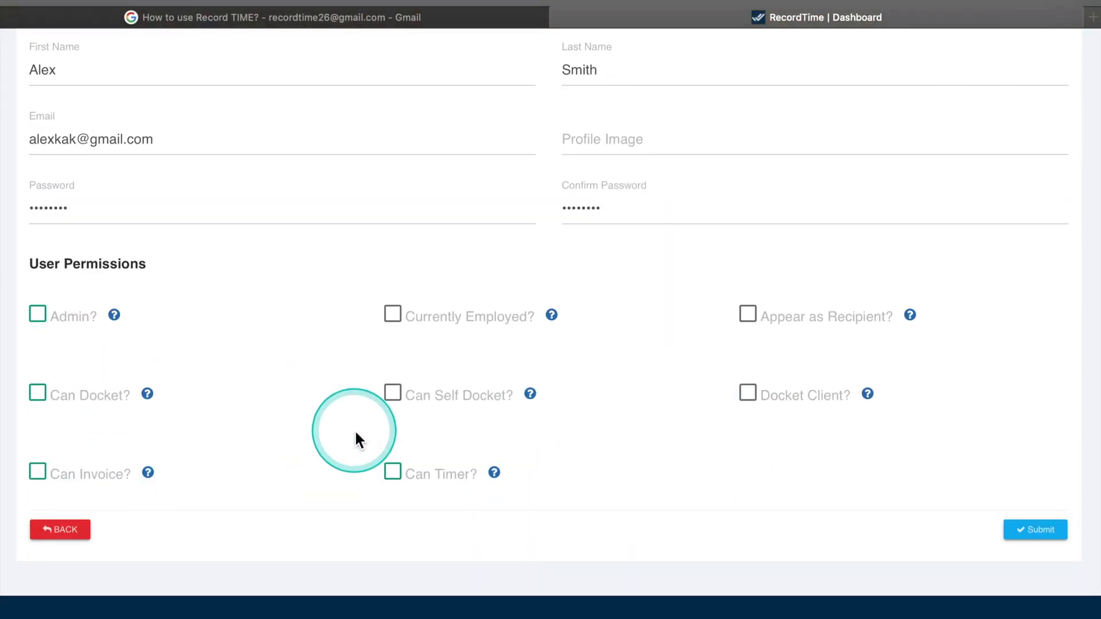
click(1035, 529)
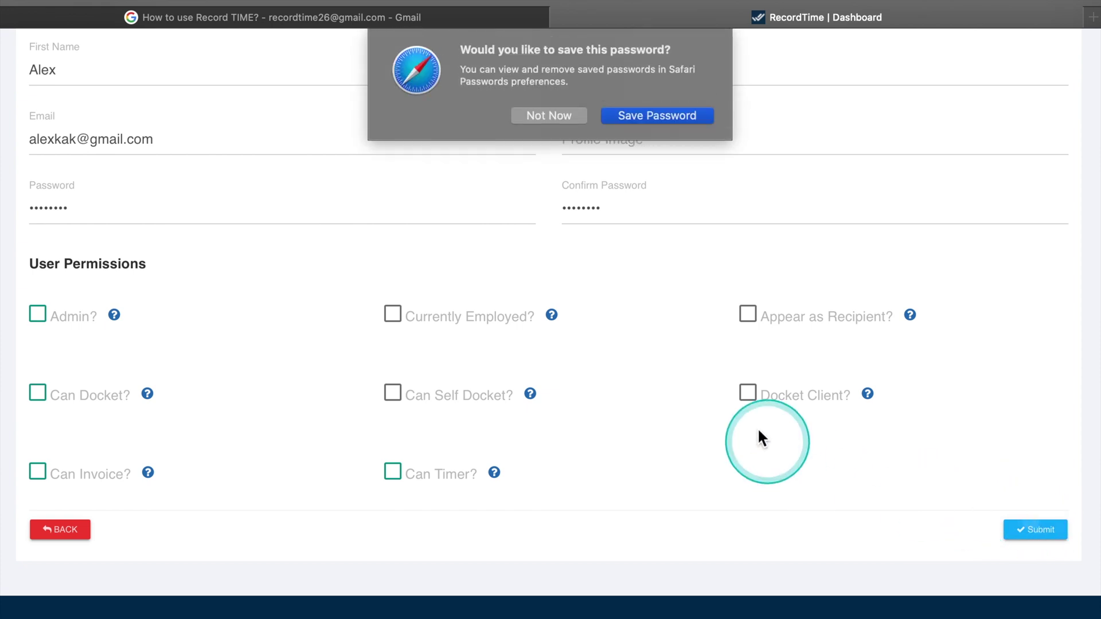
Save the password in Safari and check the new admin in the All Employee table
click(645, 112)
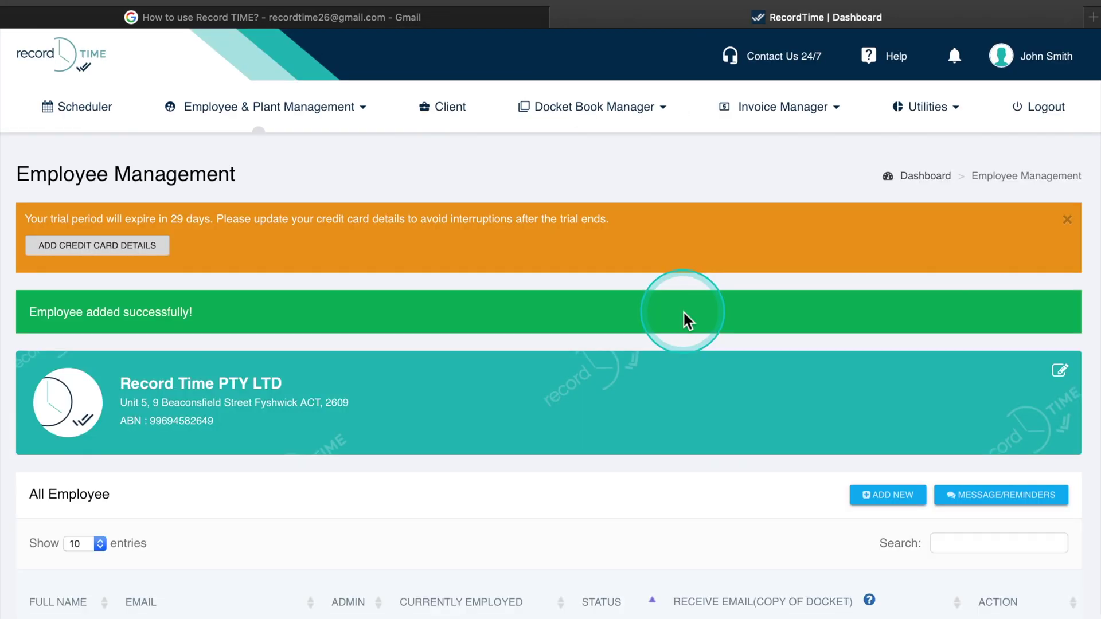
scroll(684, 310, down, 5)
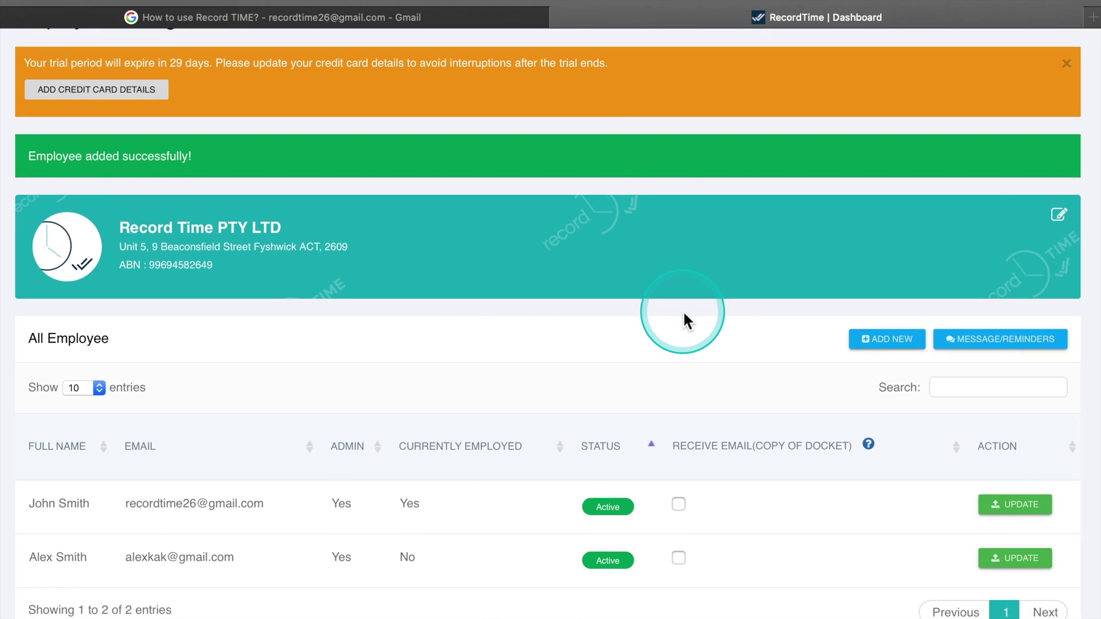
scroll(683, 311, down, 1)
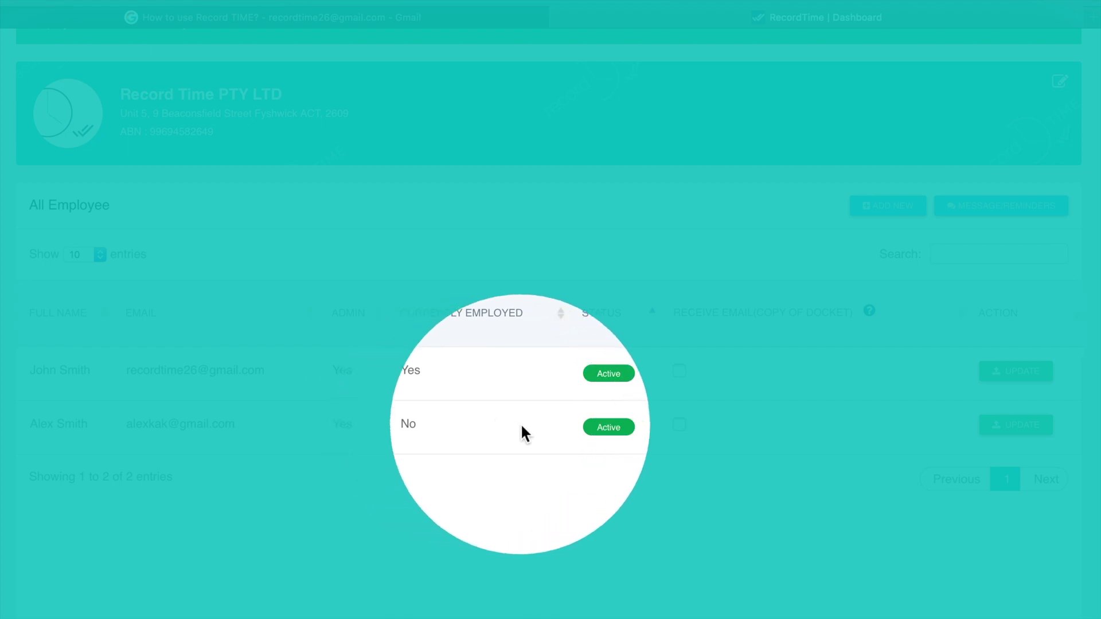
scroll(519, 430, up, 5)
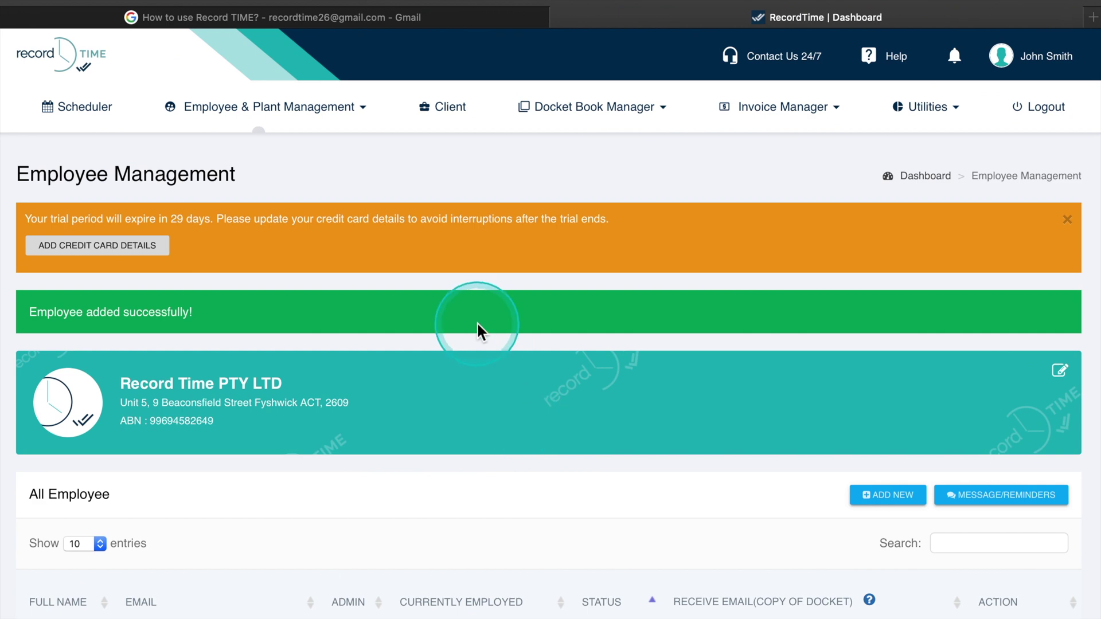
Go to Client Management, try Find Client, and dismiss the Add Client notice
click(453, 118)
scroll(527, 405, down, 2)
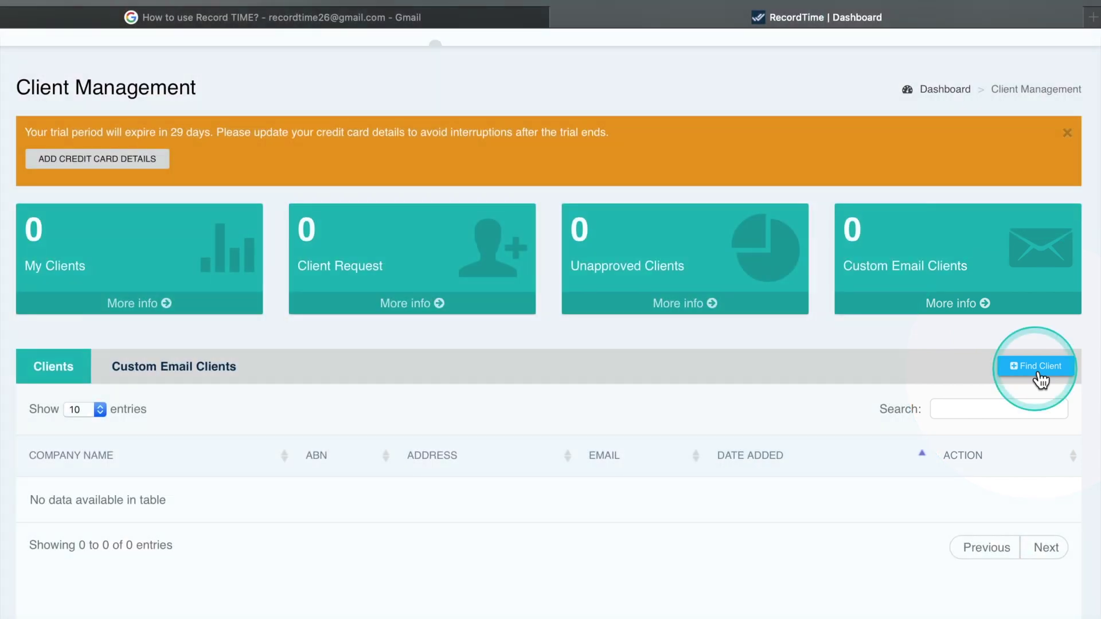
click(1038, 369)
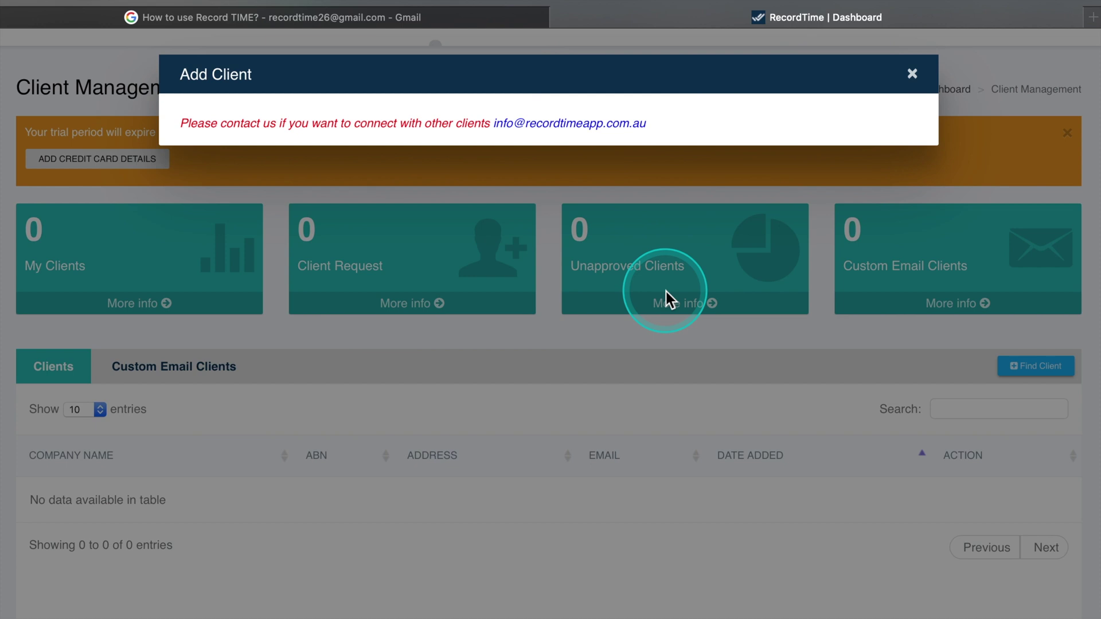
click(665, 291)
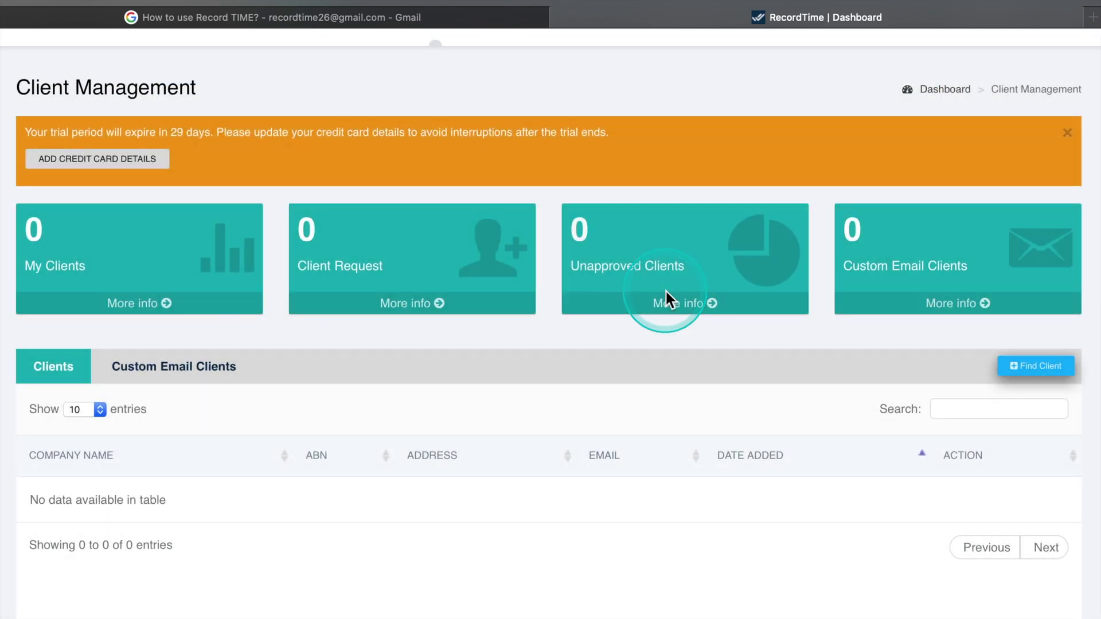
scroll(665, 292, down, 1)
scroll(666, 290, down, 1)
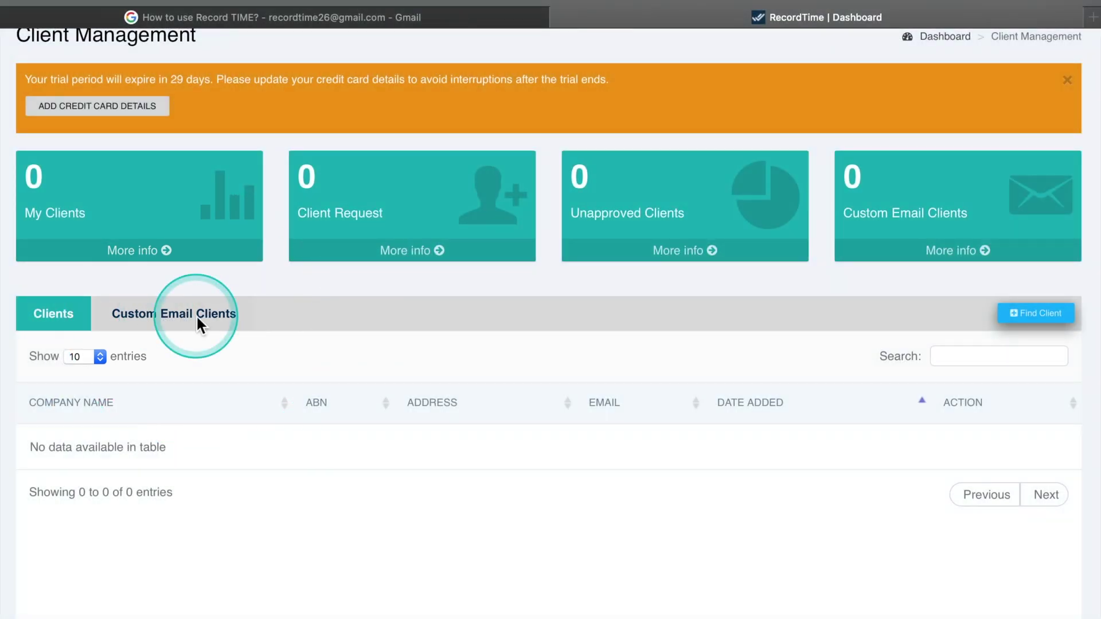
Start a new custom email client and enter the contact's e-mail address and full name
click(198, 319)
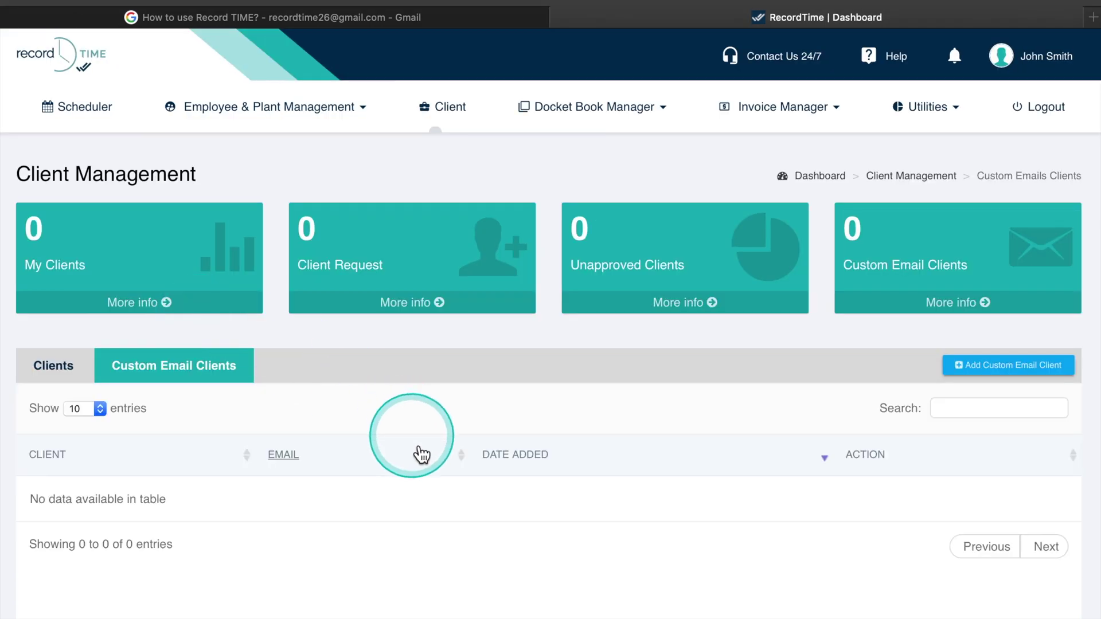
scroll(422, 450, down, 2)
scroll(420, 448, down, 5)
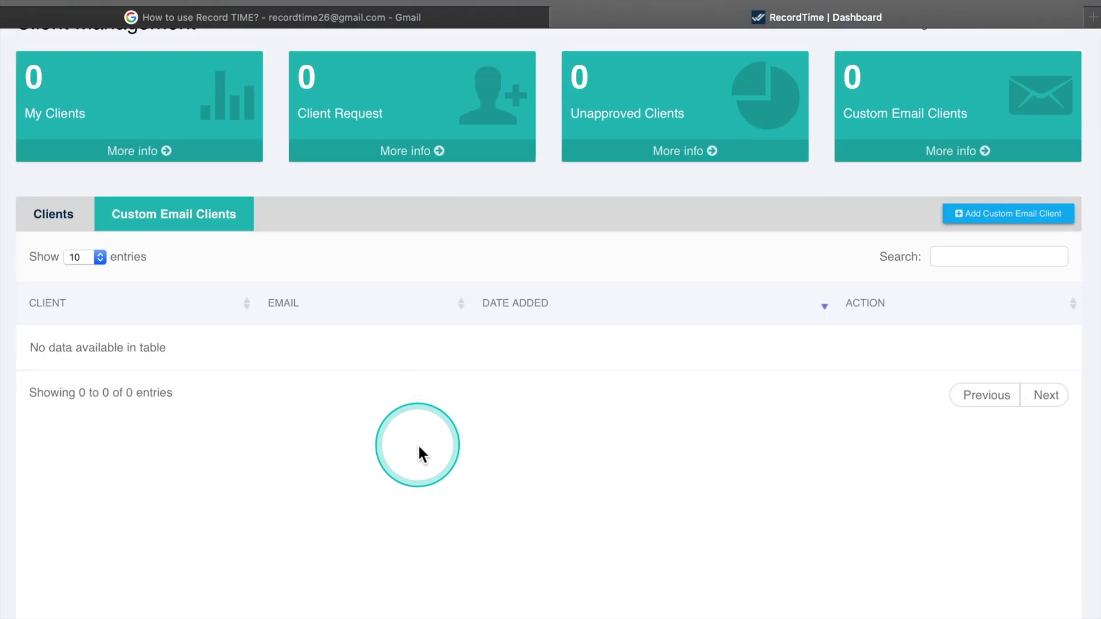
click(1023, 220)
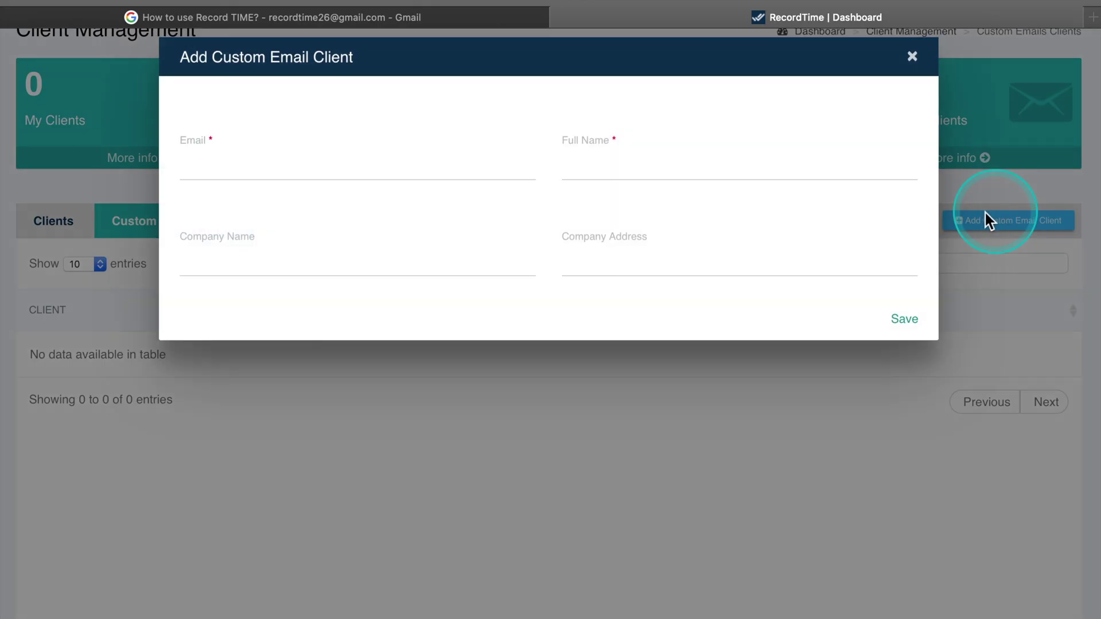
click(373, 178)
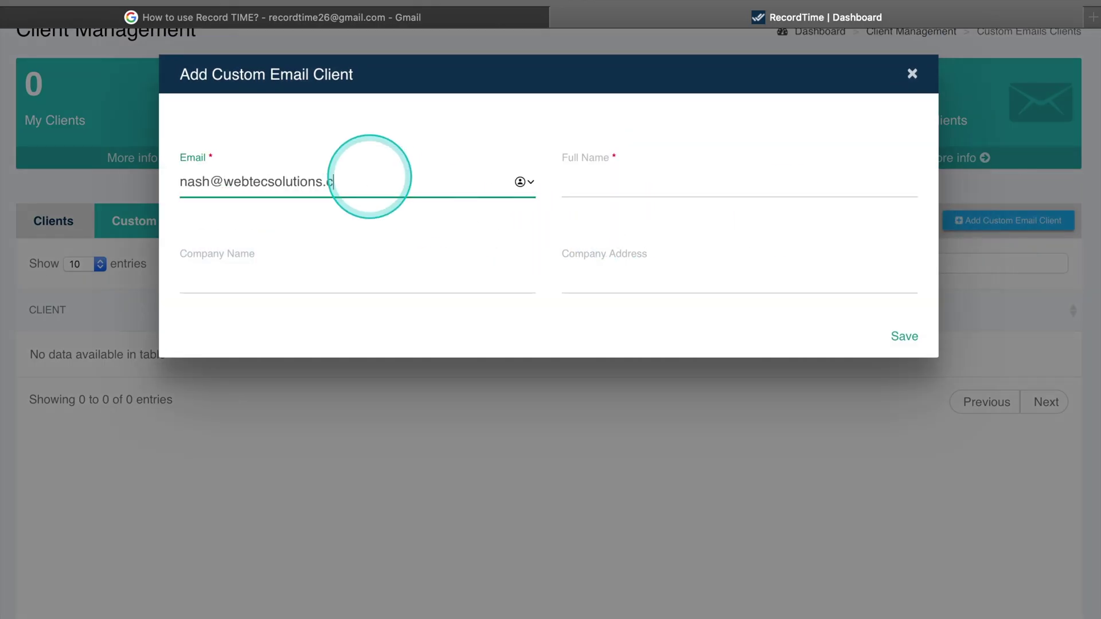
key(Tab)
Set the company name to WebTec Solutions PTY LTD, enter the company address, and save the client
key(Tab)
text(W)
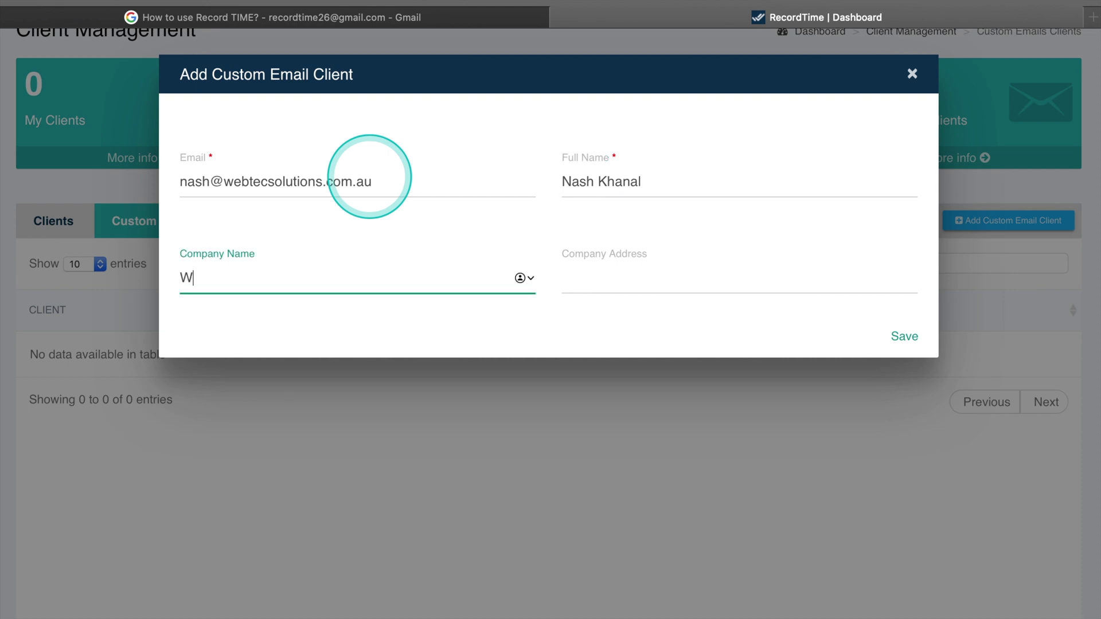
text(ebTec Solutions PTY LTD)
key(Tab)
text(Canberra, ACT 260)
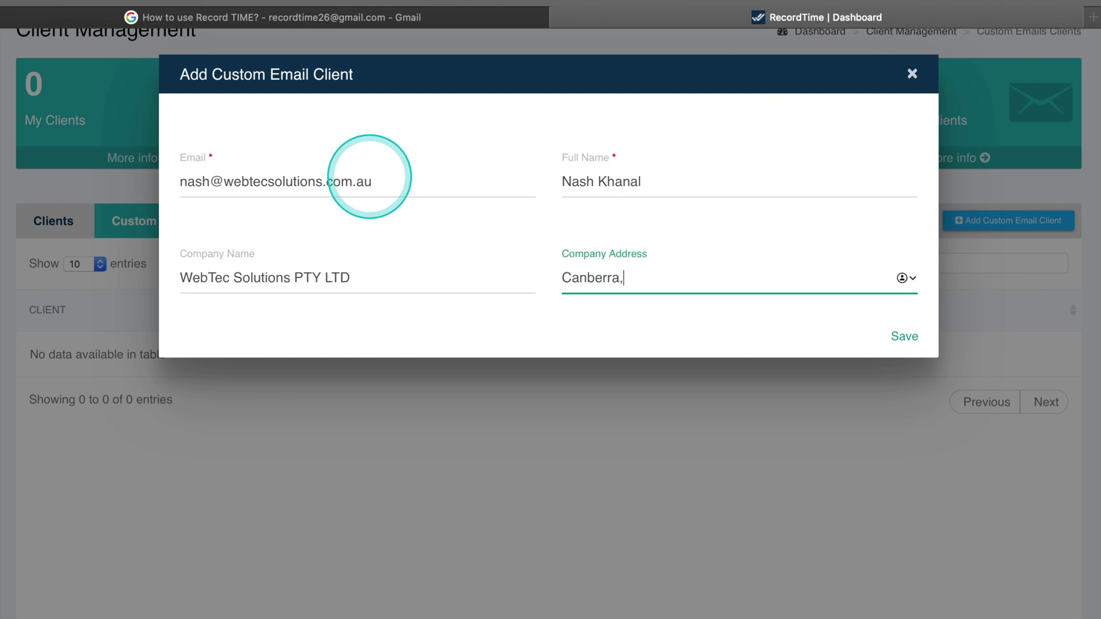
text(0)
click(913, 344)
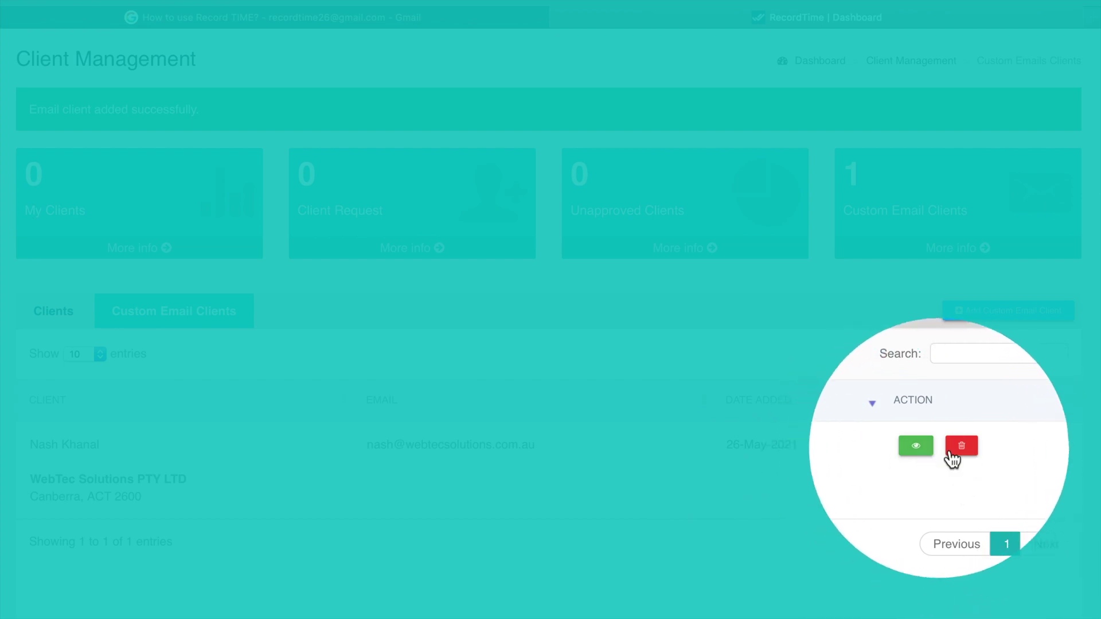
scroll(832, 445, up, 2)
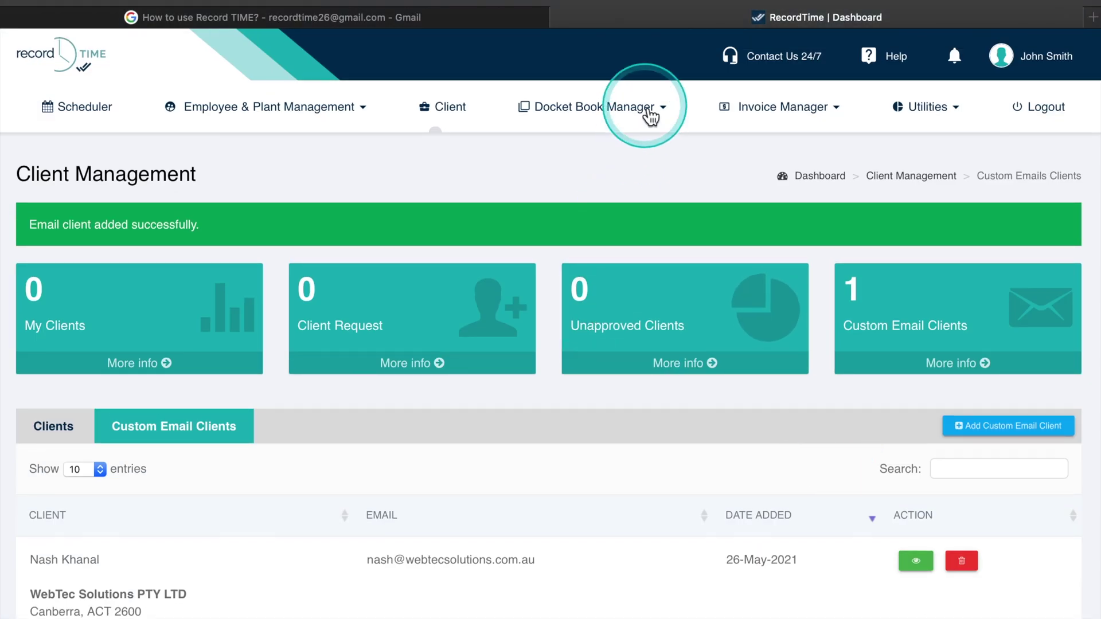
Open the Docket Book Manager dropdown in the top navigation
click(612, 117)
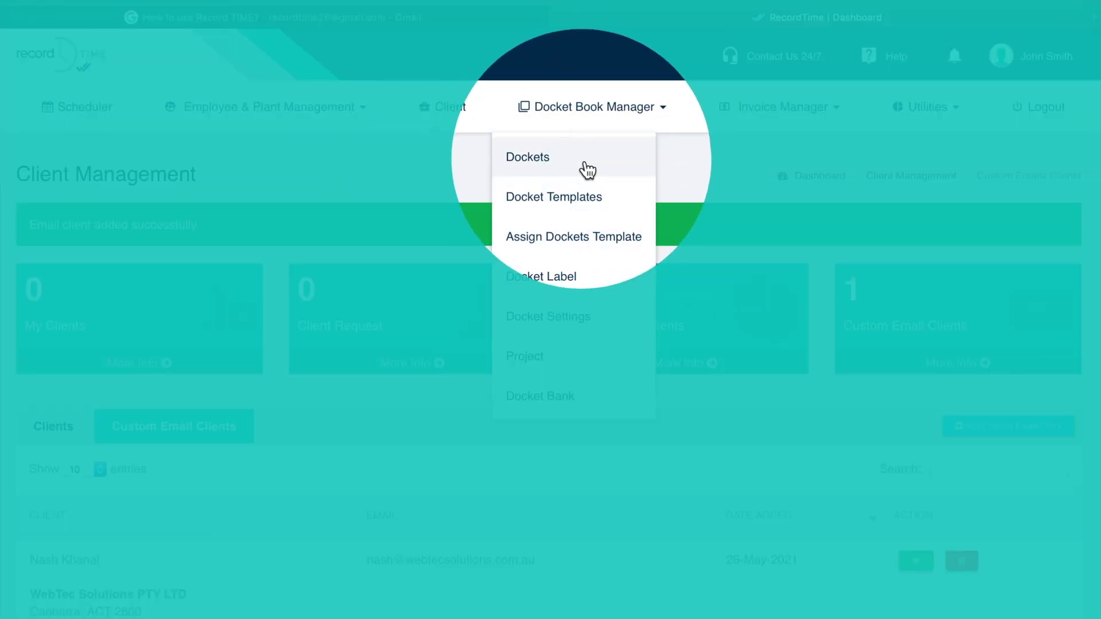
Open the All Dockets list and look through its empty contents
click(585, 166)
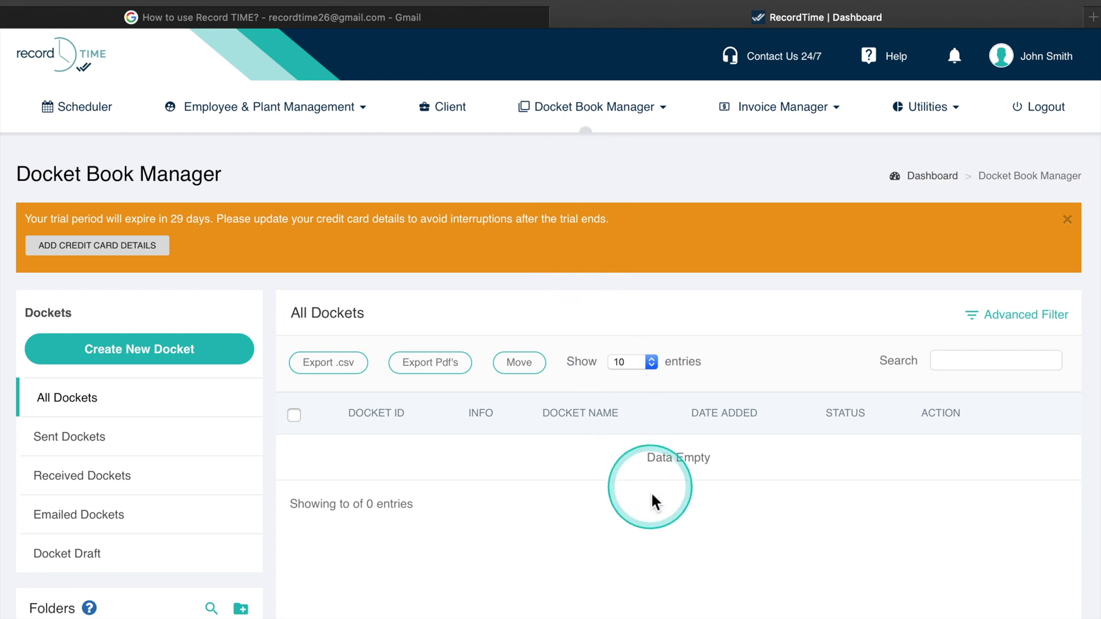
scroll(652, 500, down, 2)
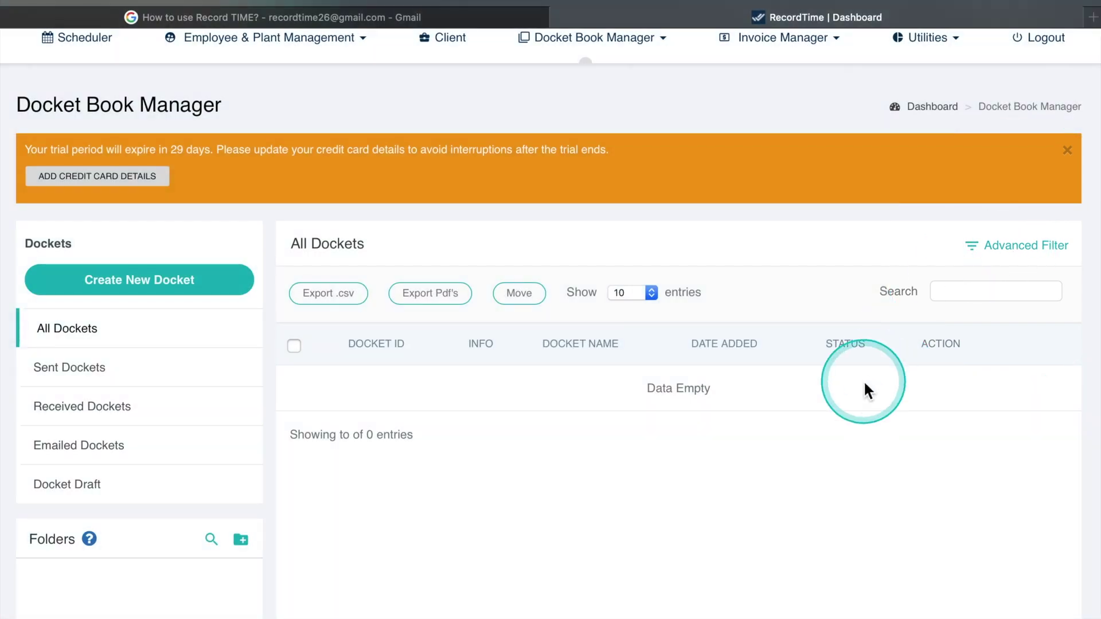
scroll(863, 380, down, 1)
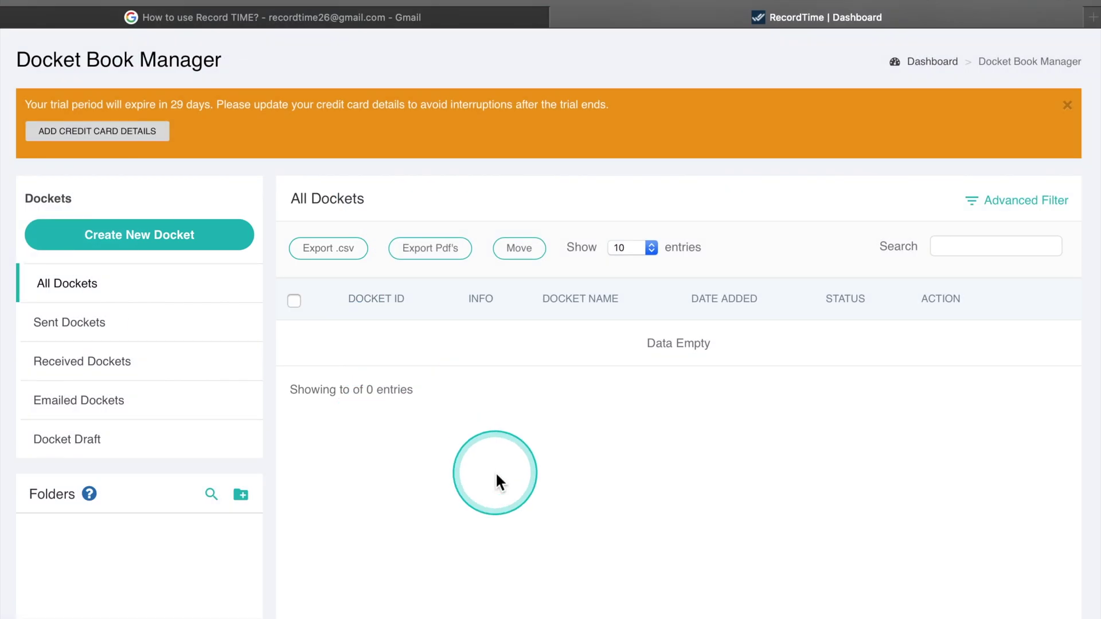
scroll(496, 472, down, 5)
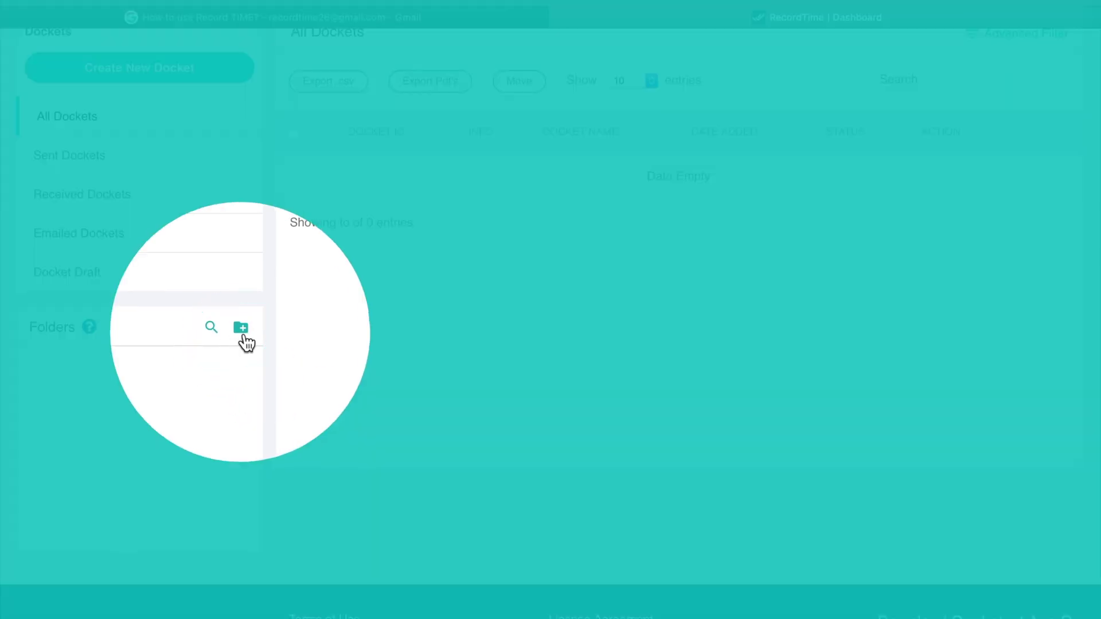
Try the new docket folder option, then bring back the Docket Book Manager page list
click(241, 330)
click(665, 281)
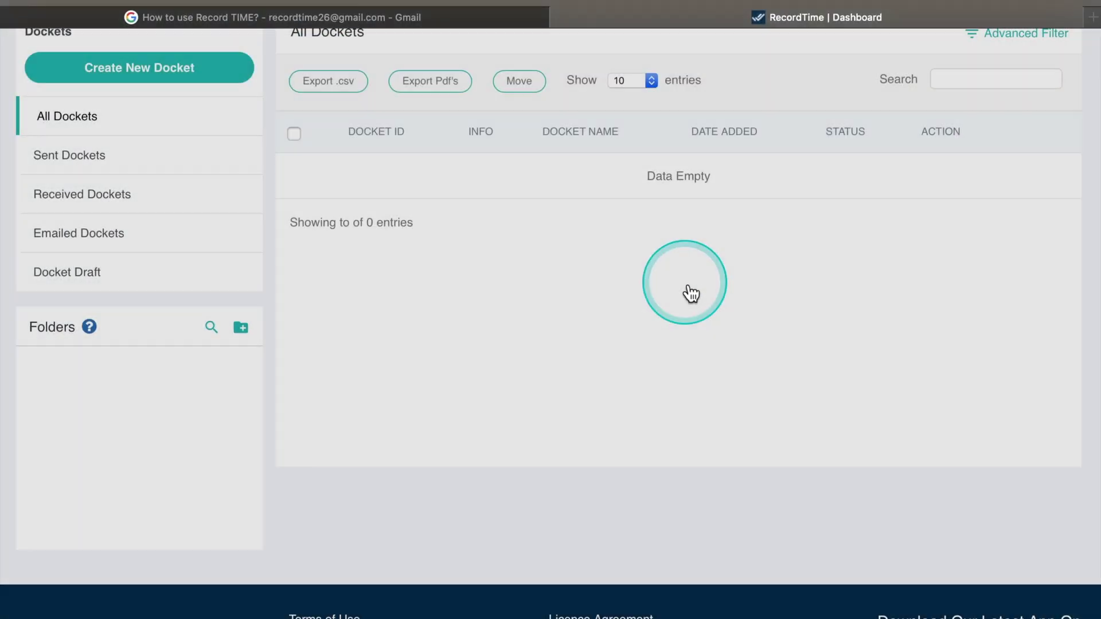
scroll(751, 370, up, 5)
click(641, 101)
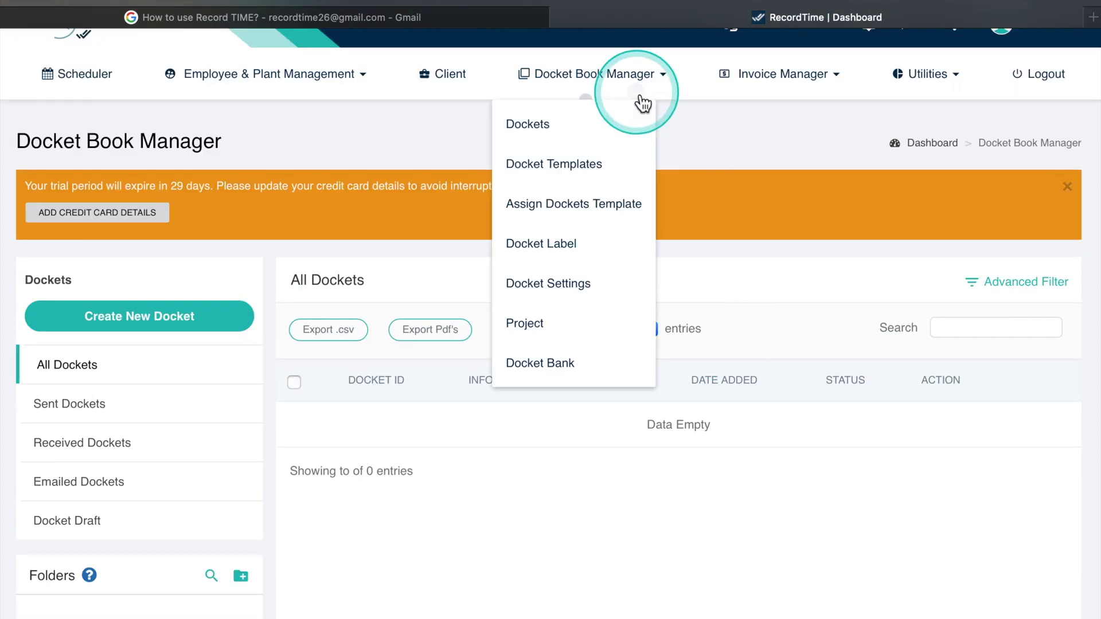
Go to Docket Templates and open Pre Start Checklist in the designer with its eye button
click(591, 167)
scroll(600, 195, down, 1)
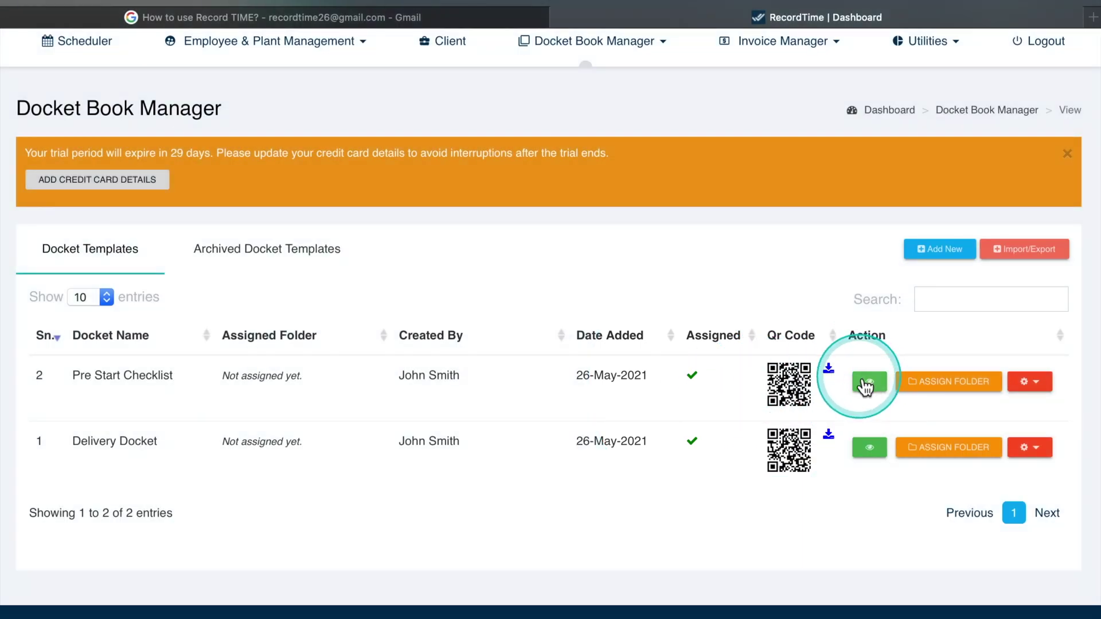
click(869, 382)
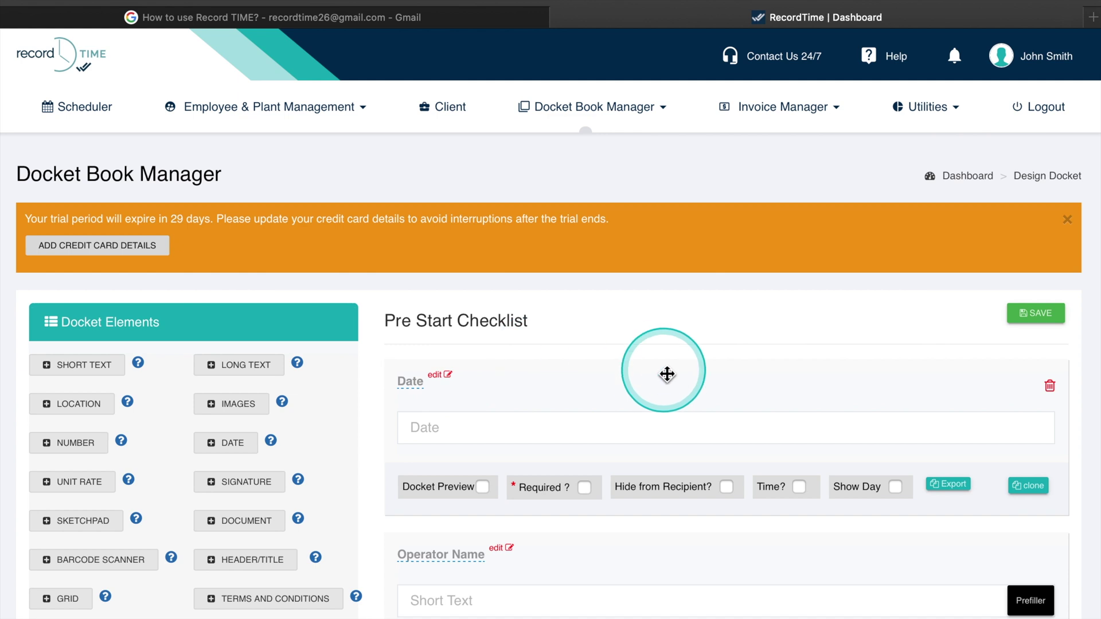
Relabel the Pre Start Checklist's Date field as 'Date Test' and confirm it
scroll(667, 373, down, 2)
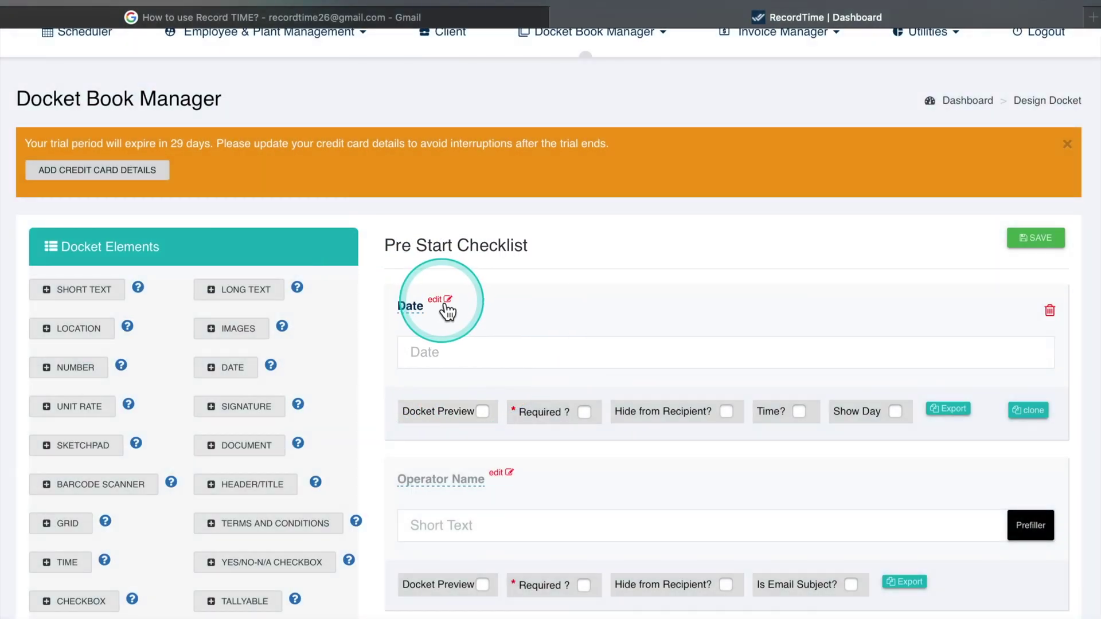
click(446, 307)
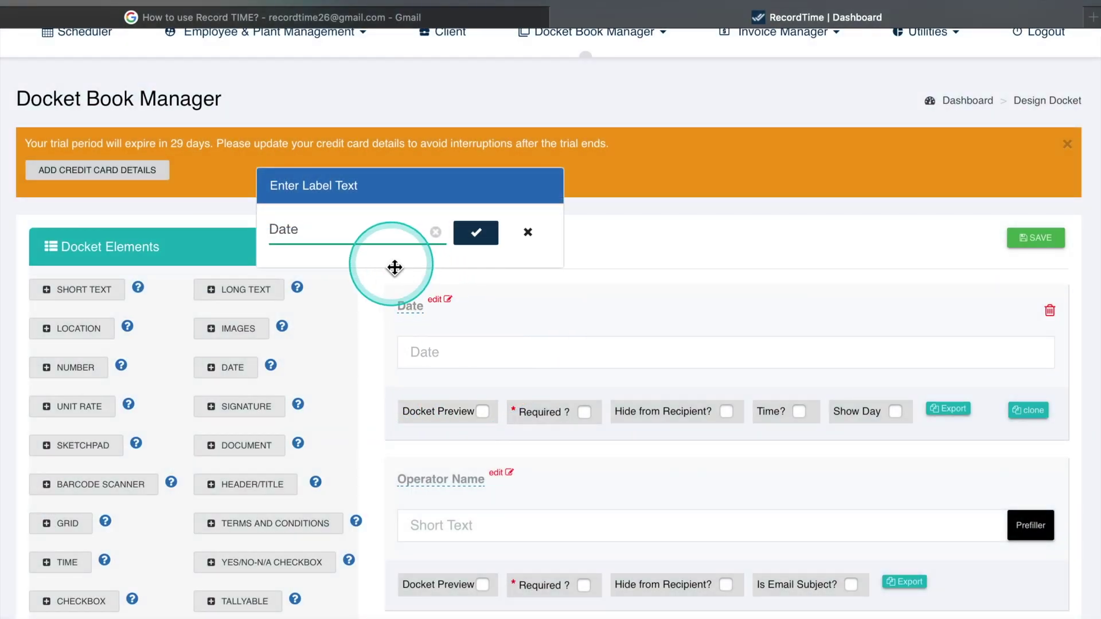
text(Rw)
key(BackSpace)
key(BackSpace)
text(Test)
click(475, 232)
scroll(478, 244, down, 1)
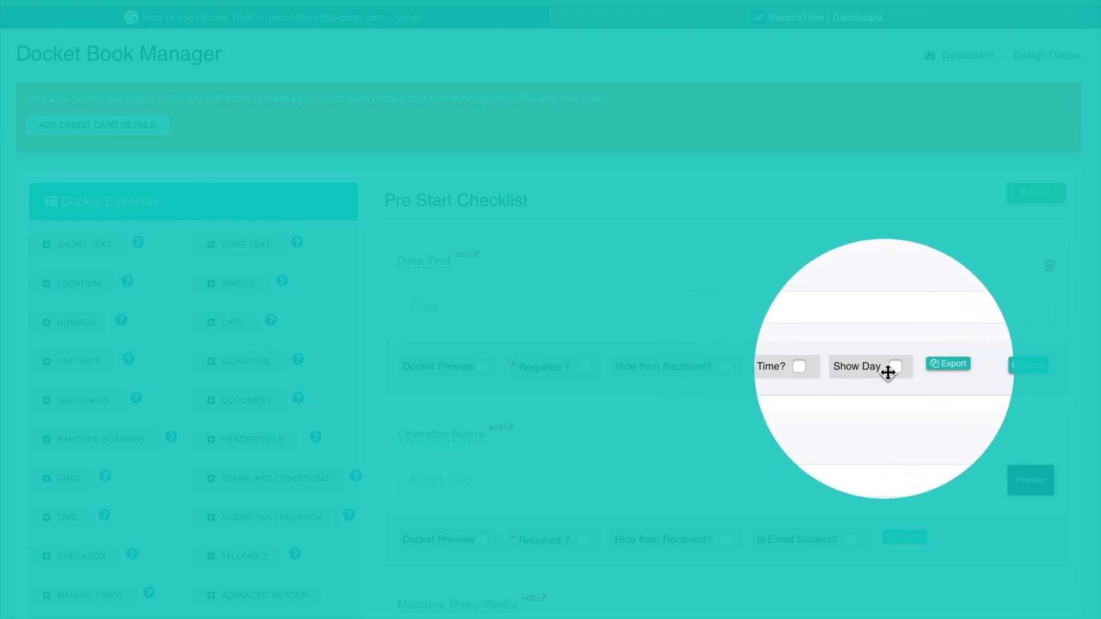
scroll(766, 405, down, 2)
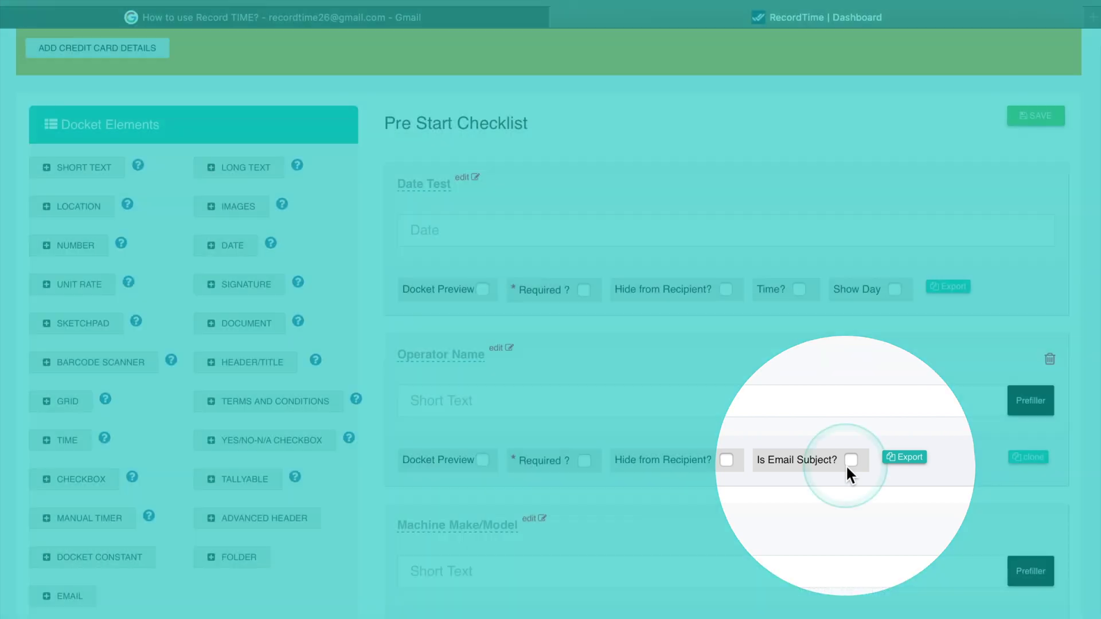
click(251, 348)
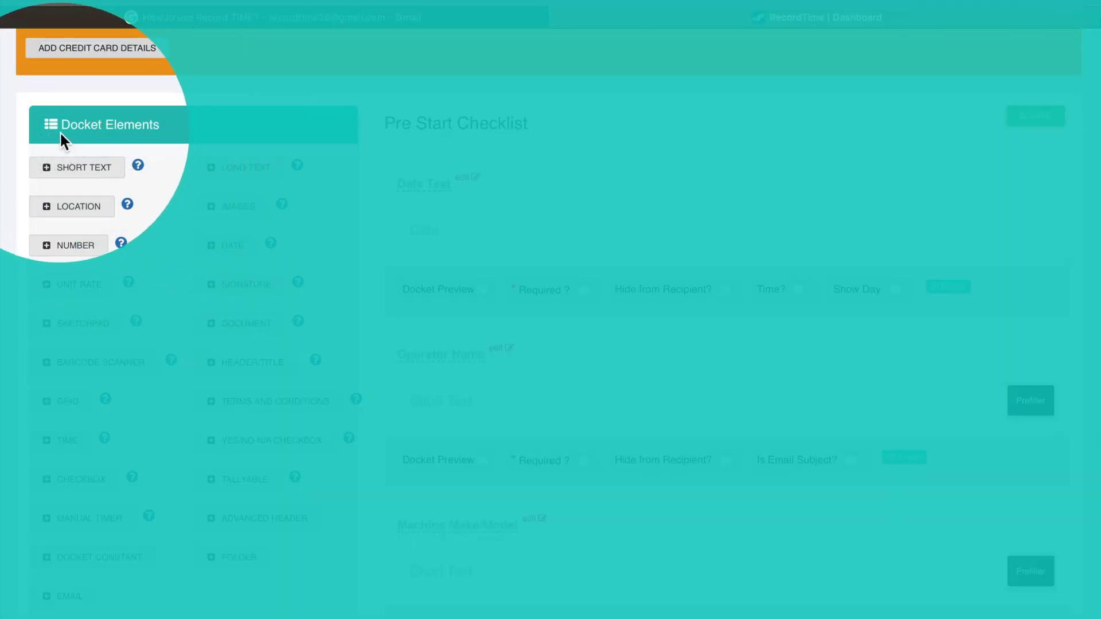
click(163, 132)
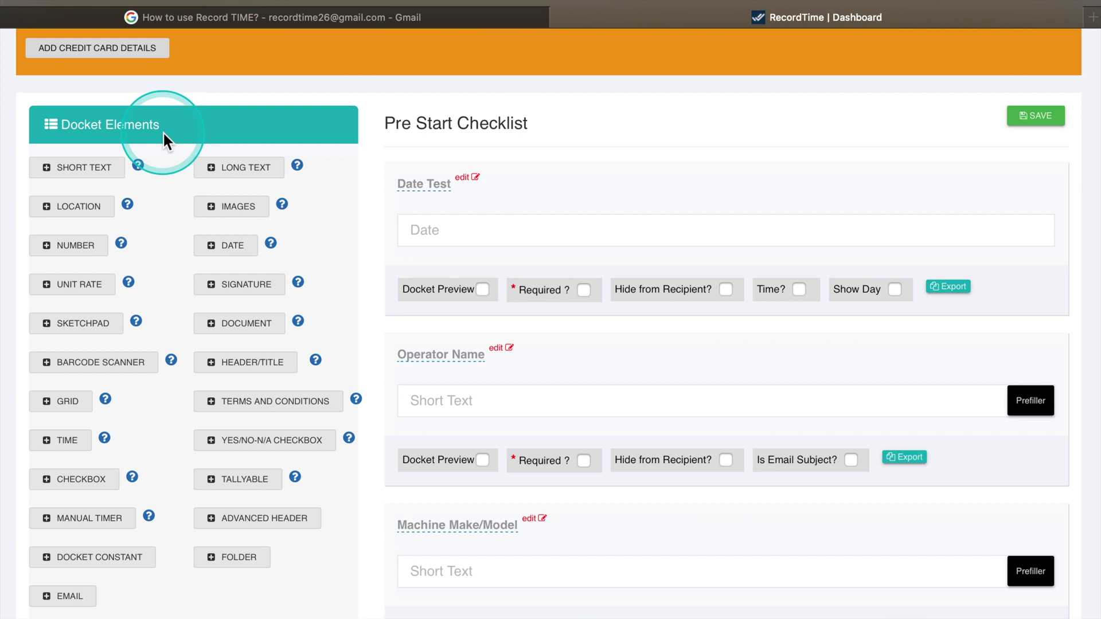
mouse_move(128, 204)
mouse_move(124, 252)
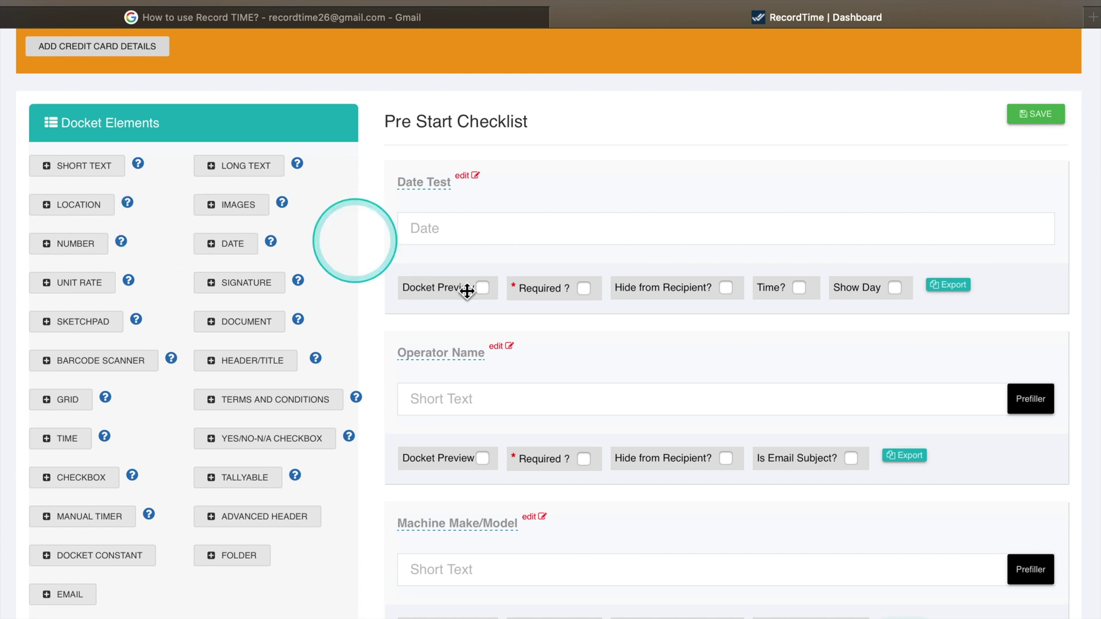
Drag Machine Make/Model to the top, then Date Test back above it, leaving Machine Make/Model second
scroll(595, 385, down, 3)
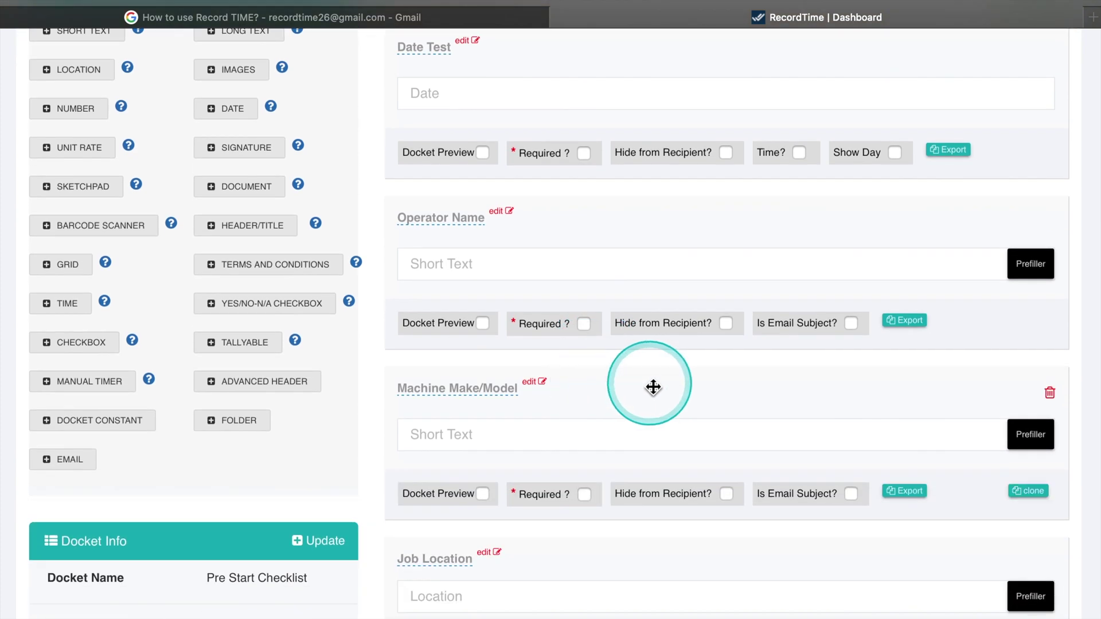
drag(653, 387, 630, 178)
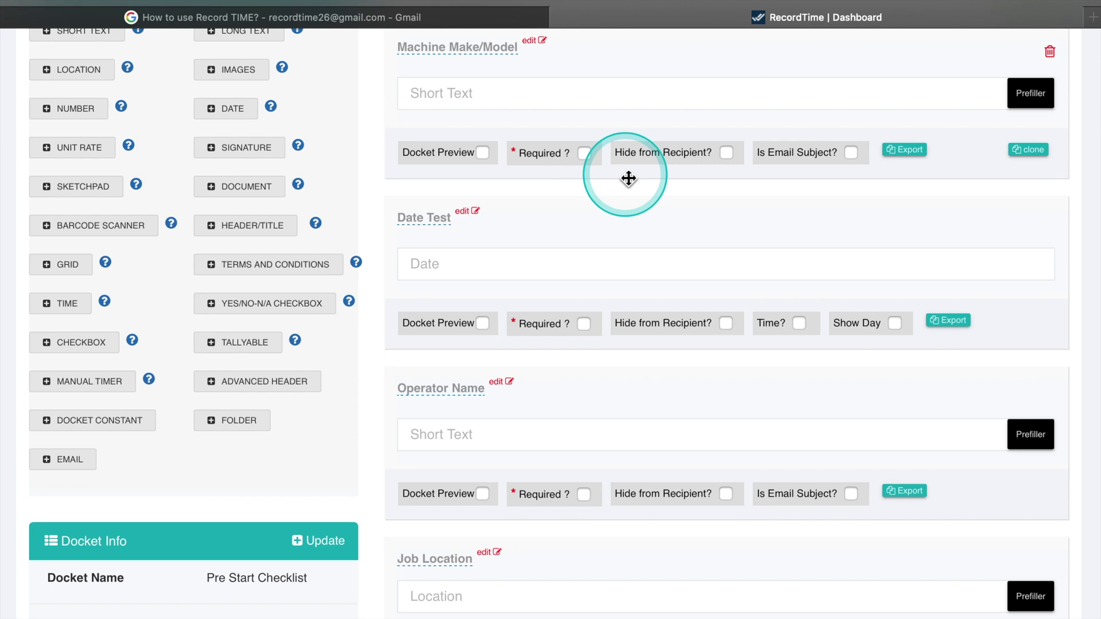
scroll(626, 209, up, 2)
drag(610, 308, 608, 123)
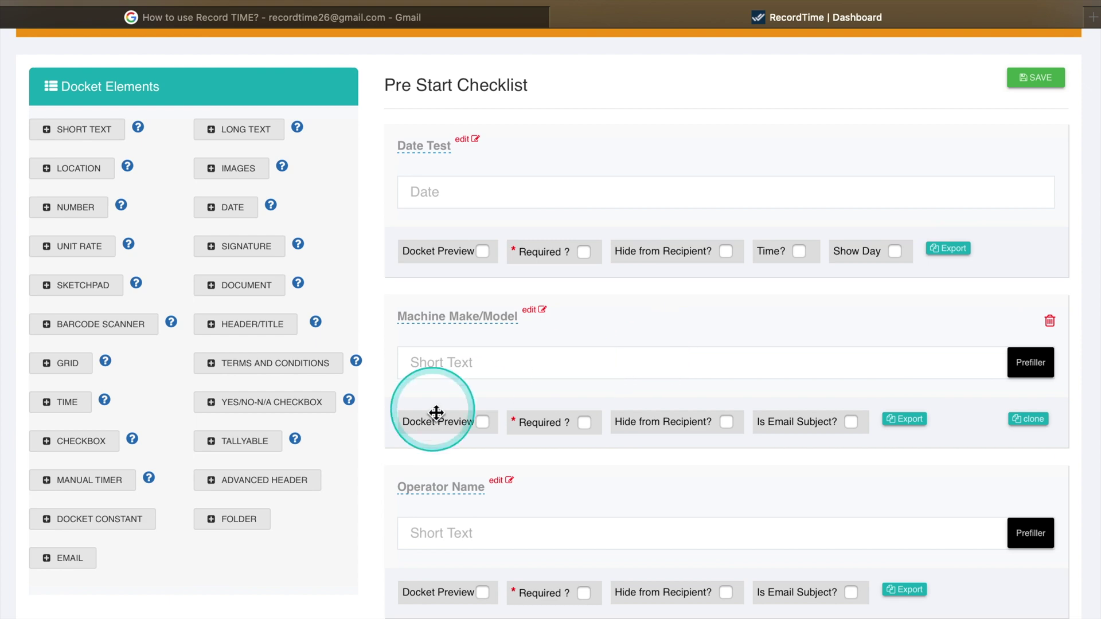
scroll(256, 263, up, 4)
scroll(441, 287, down, 15)
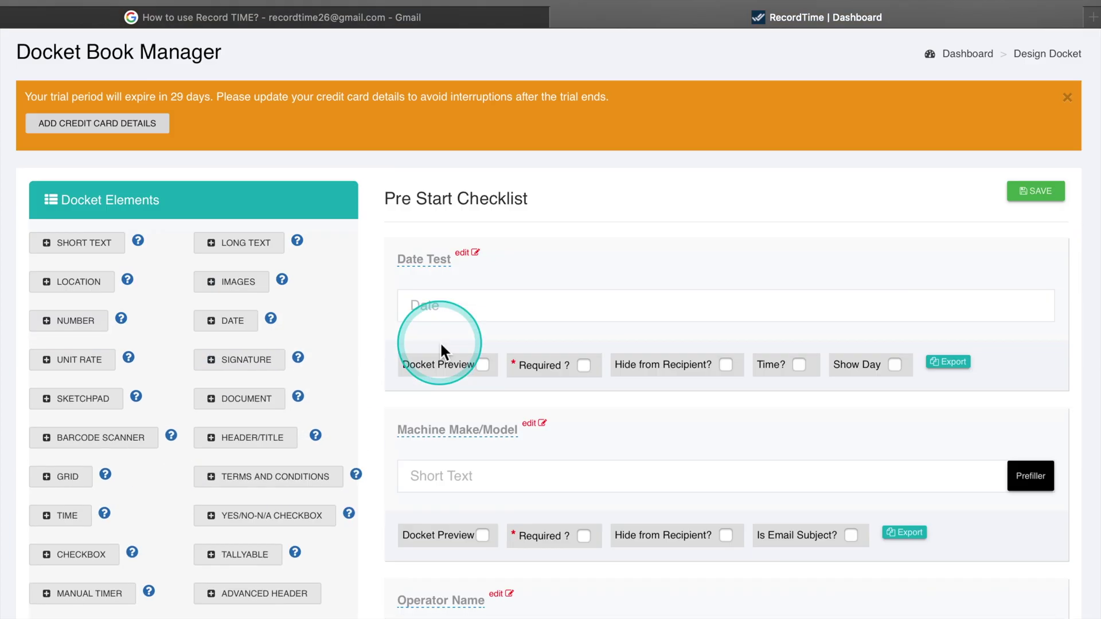
scroll(515, 402, up, 5)
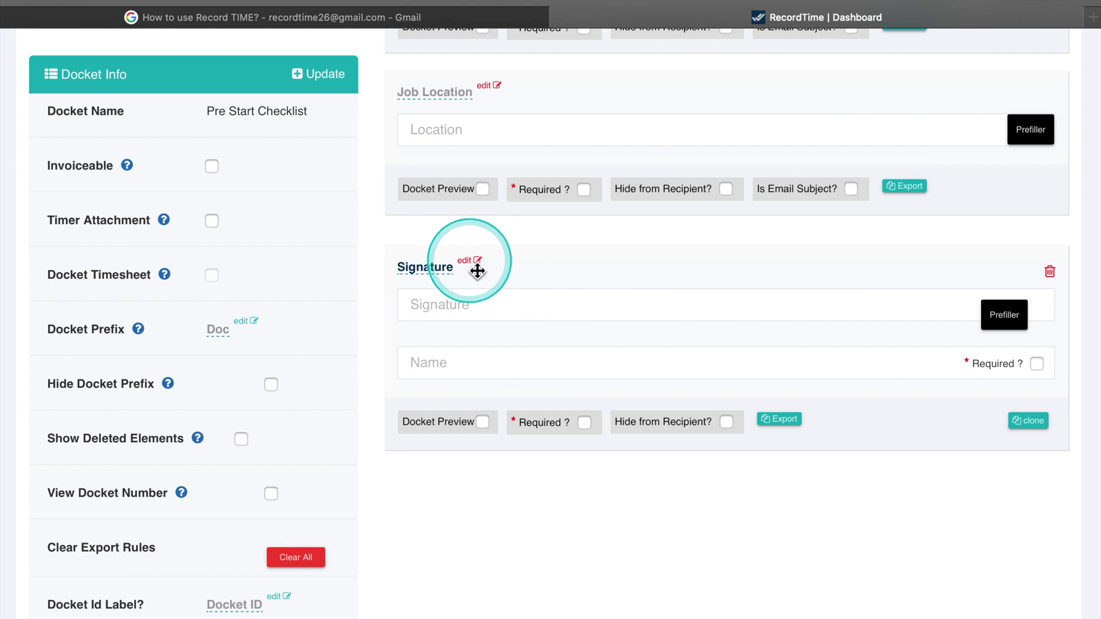
Tick the 'Required ?' checkbox on the Signature field
click(584, 422)
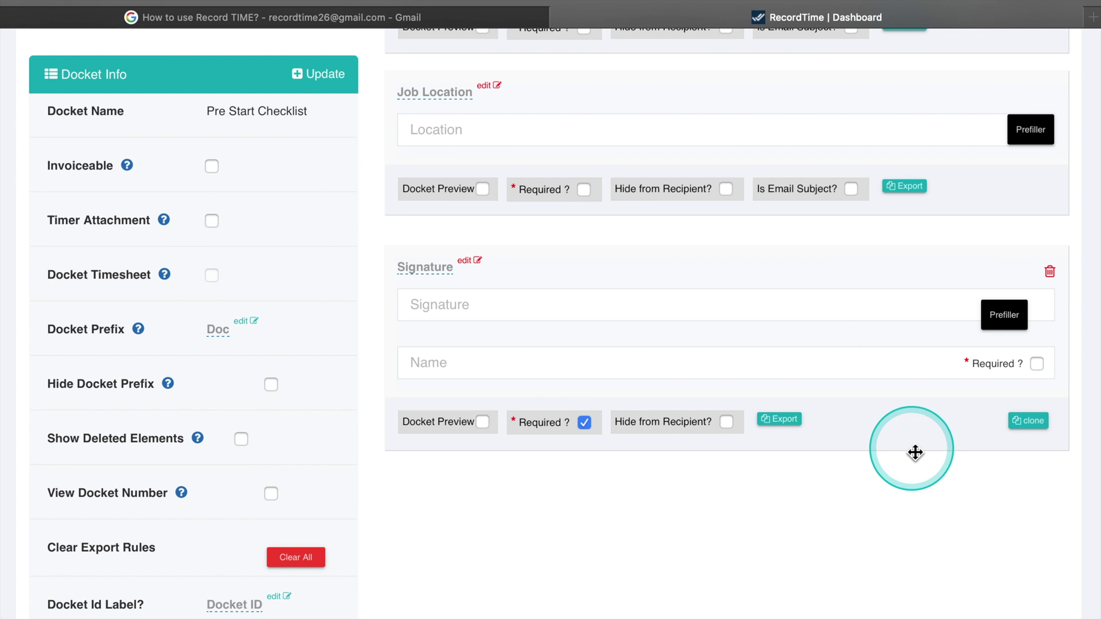
scroll(916, 453, down, 8)
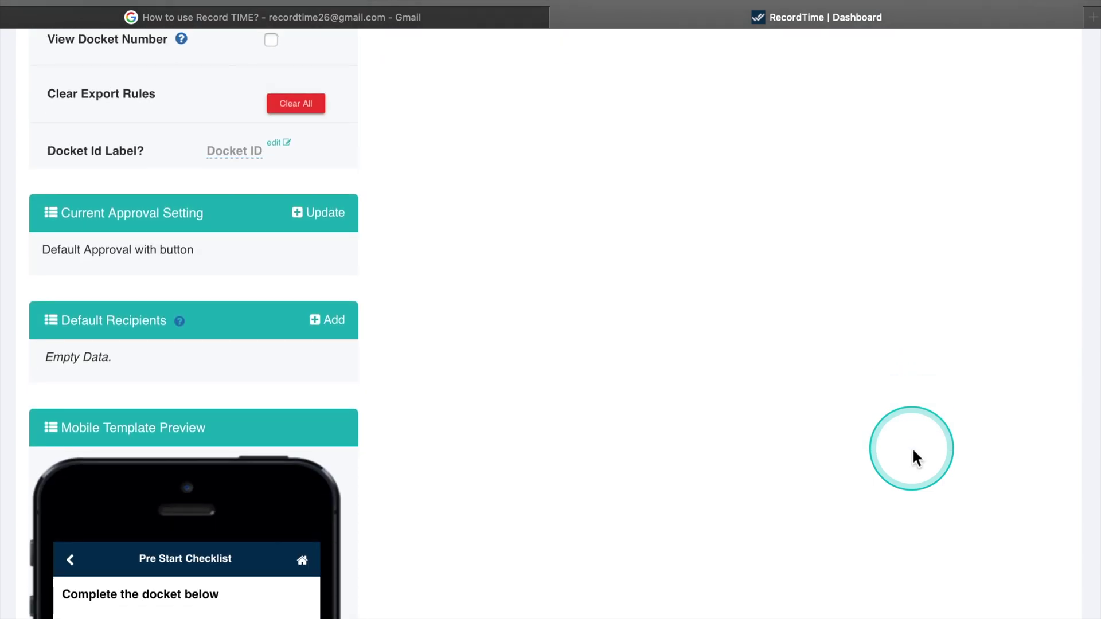
Review the Mobile Template Preview and save the Pre Start Checklist template
scroll(913, 451, down, 5)
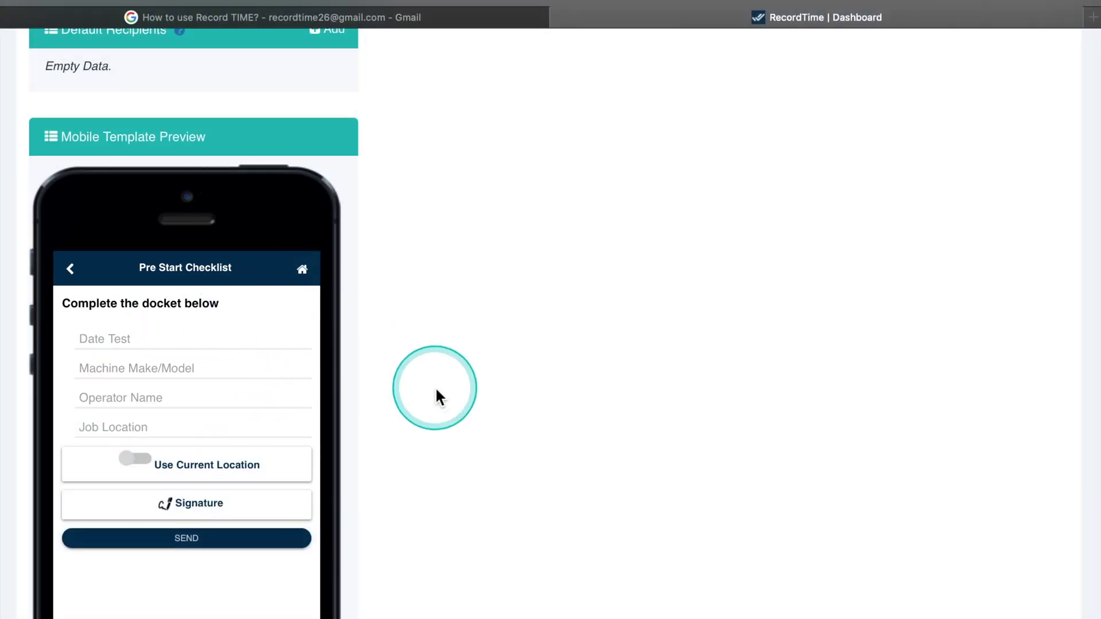
scroll(437, 396, up, 15)
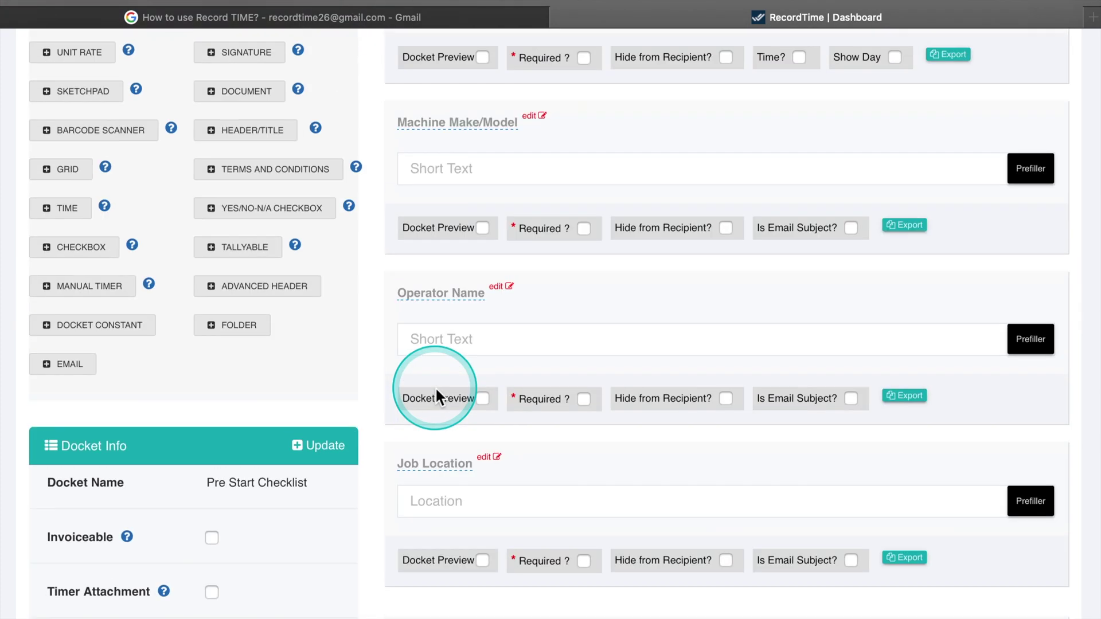
scroll(437, 396, up, 5)
click(982, 309)
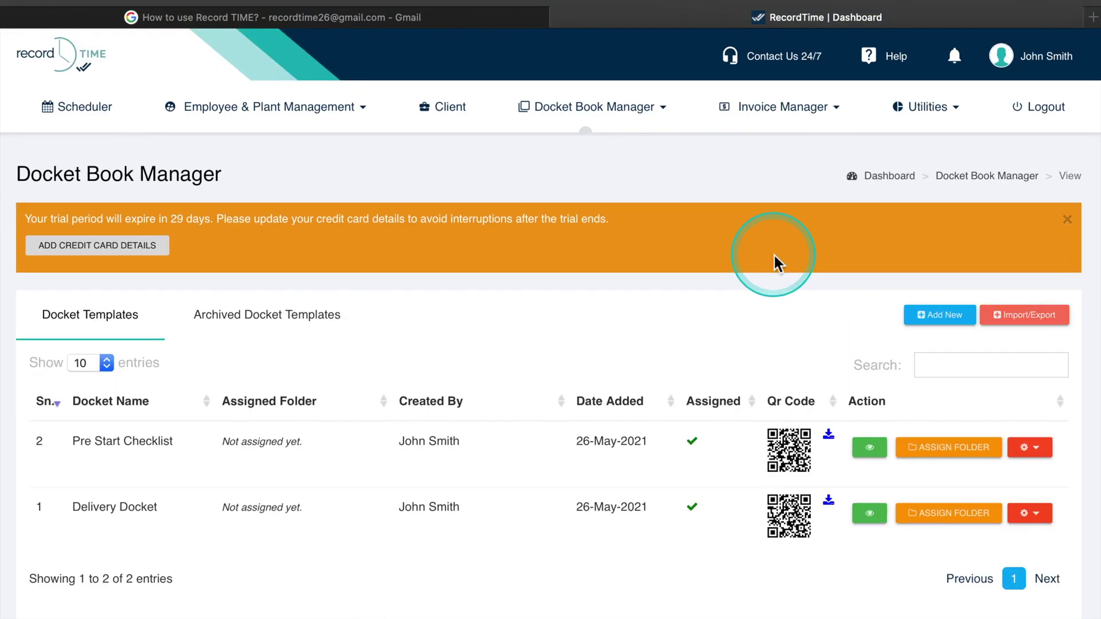
Go to Assign Dockets Template and open the employee's Assign/Update dialog
click(653, 134)
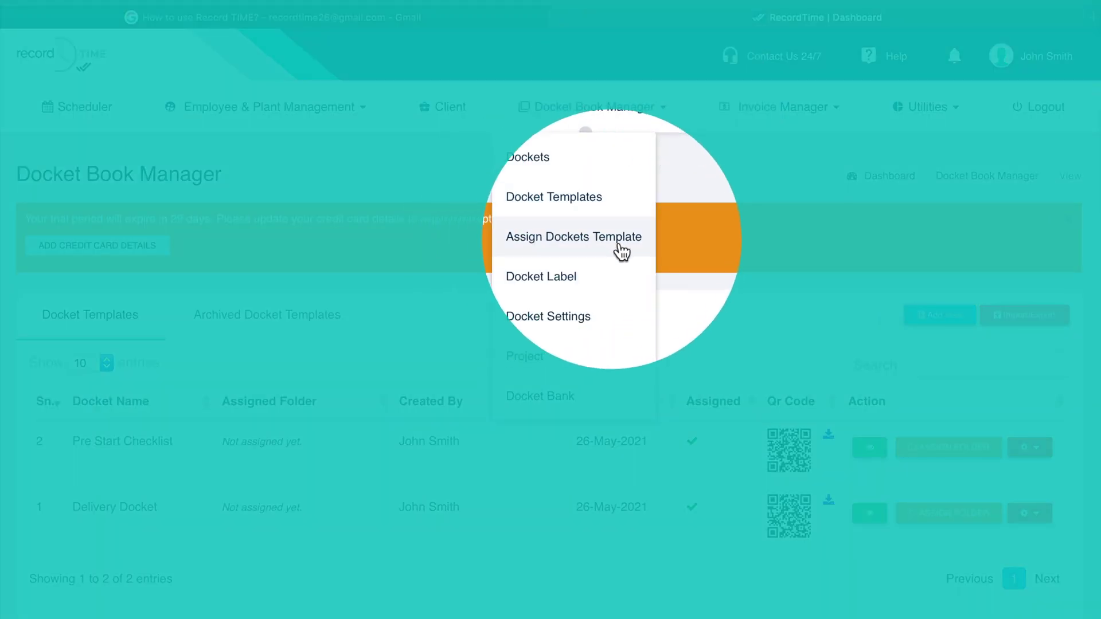
click(618, 240)
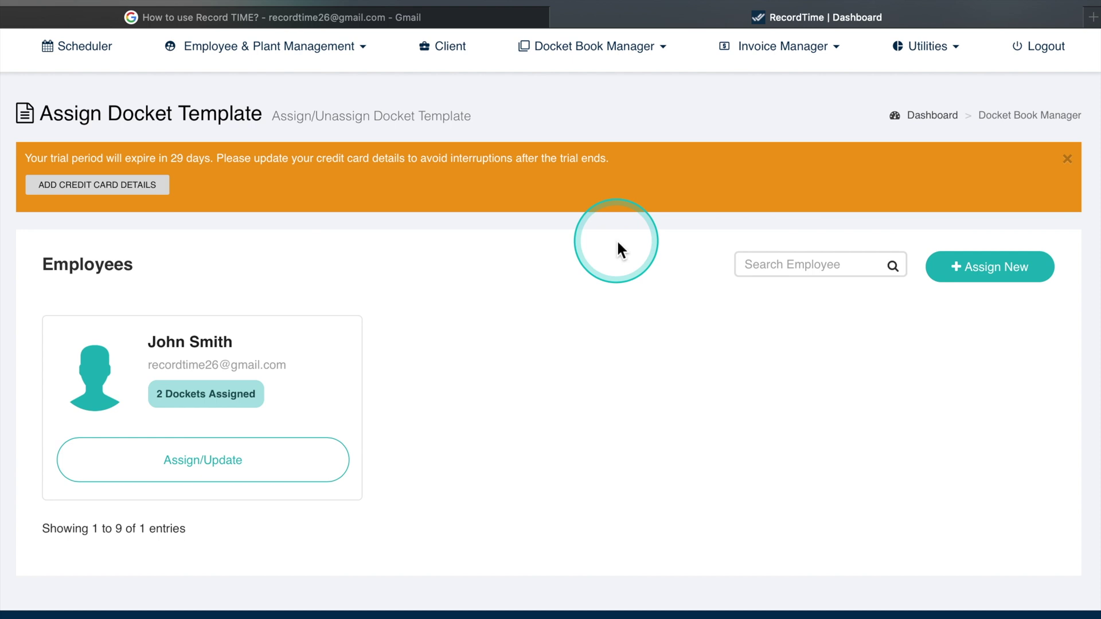
click(204, 473)
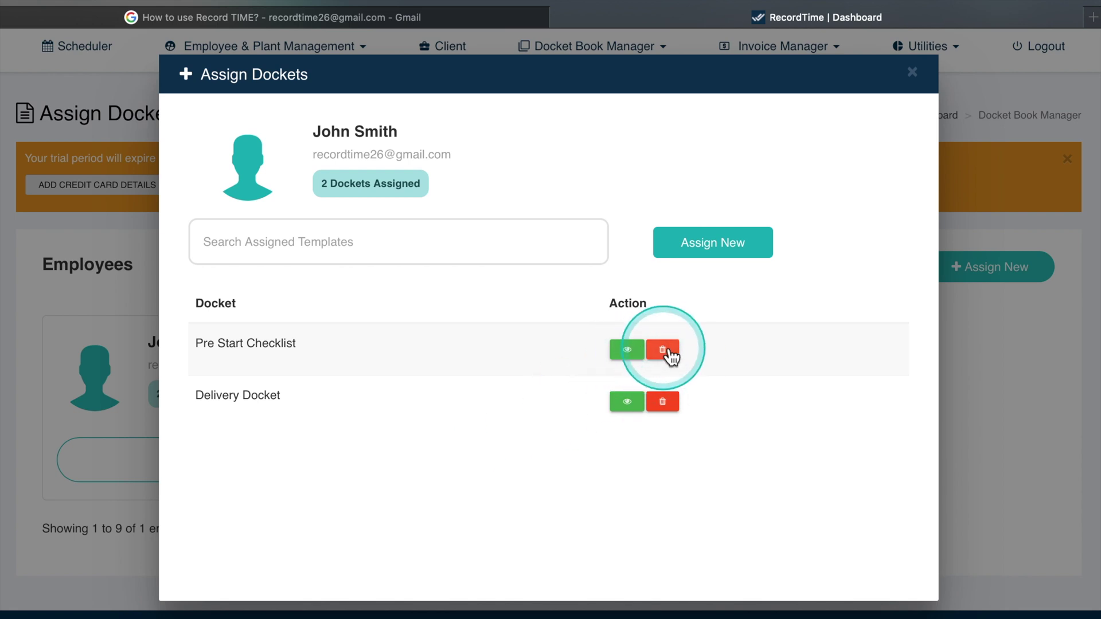
Start a new template assignment, cancel it, and close the employee's docket assignment dialog
click(708, 254)
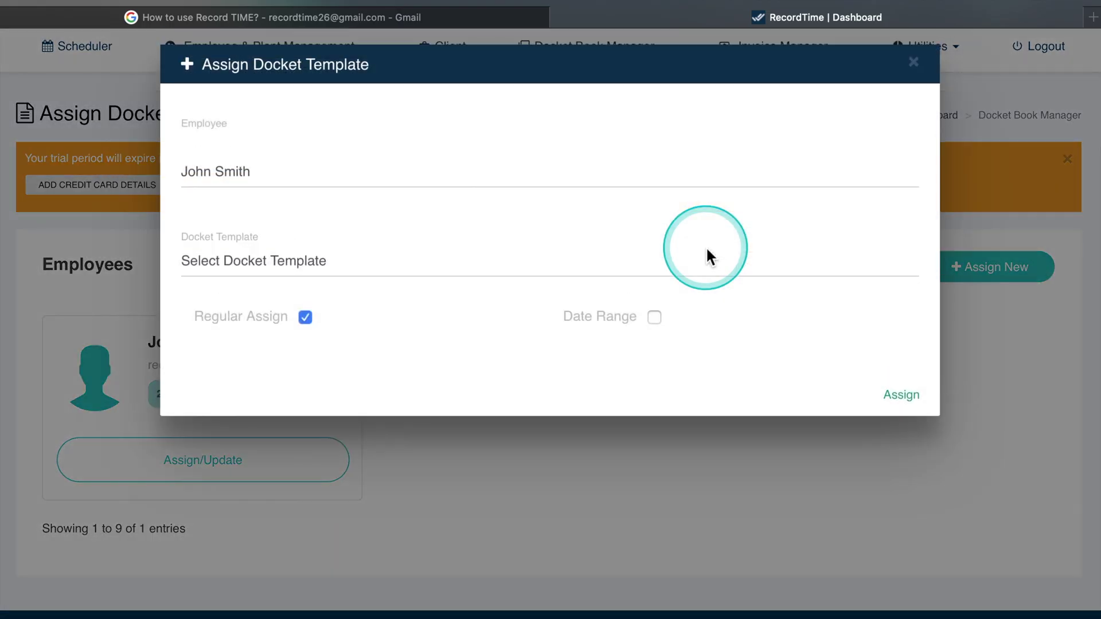
click(659, 273)
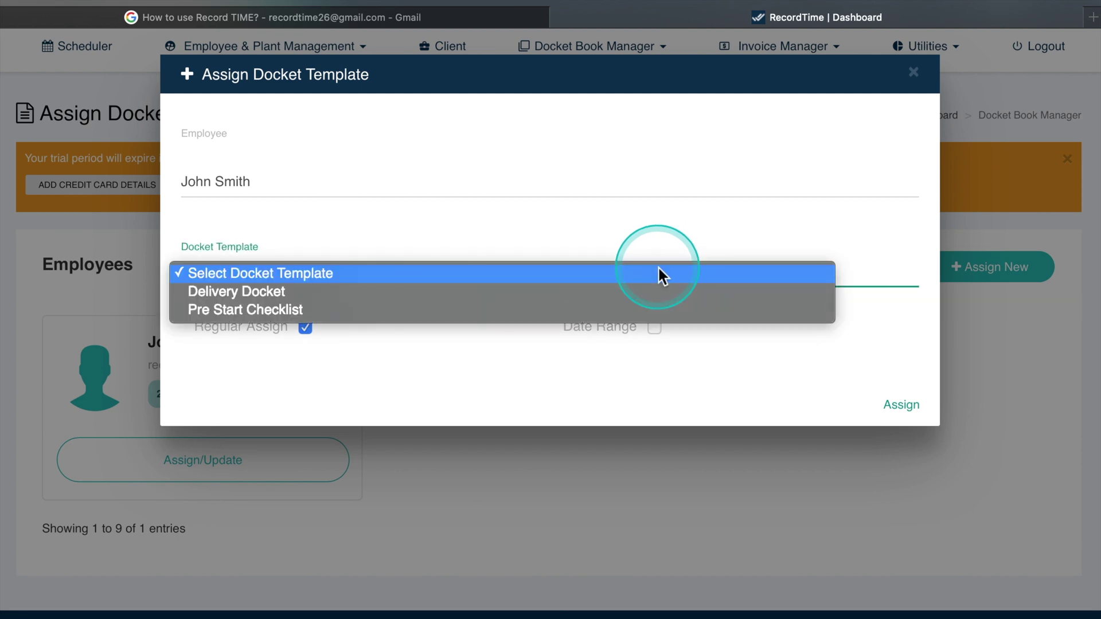
click(700, 387)
click(916, 74)
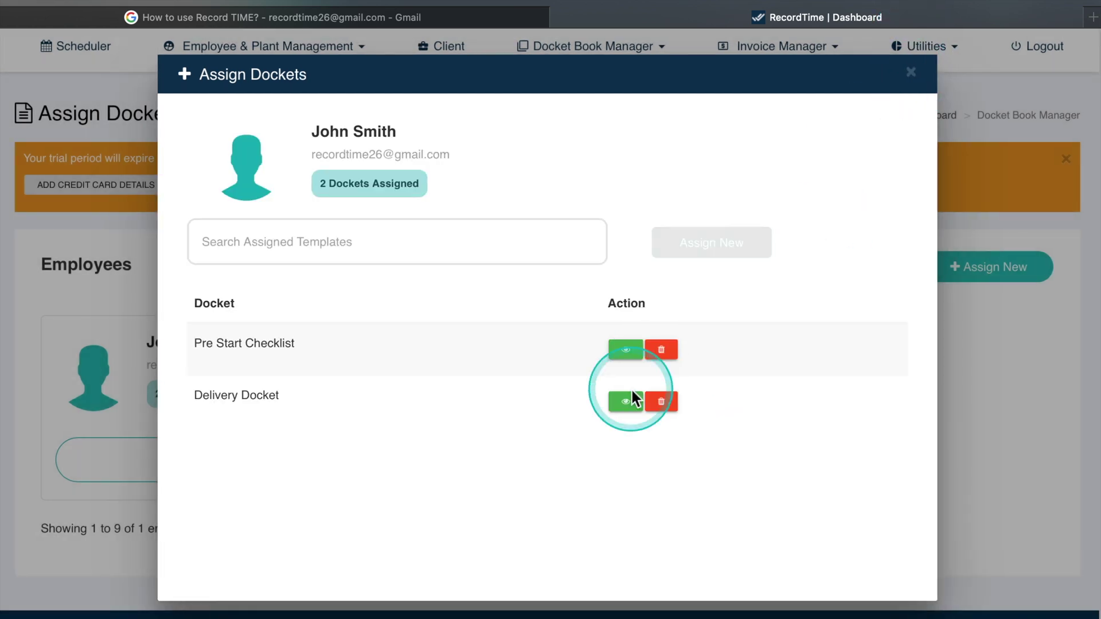
click(913, 75)
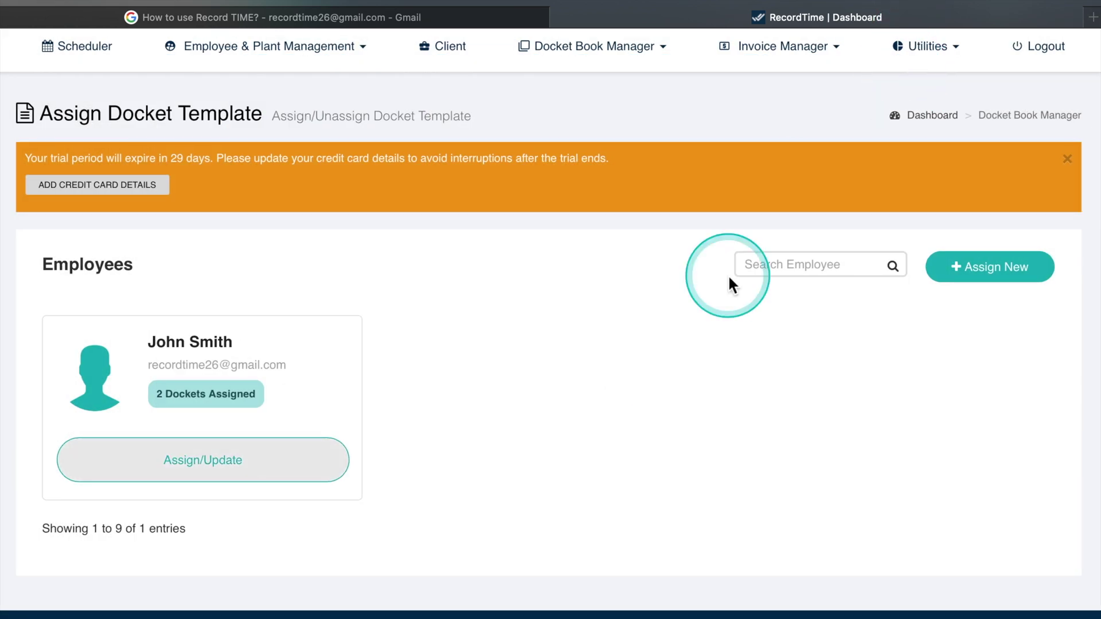
click(1003, 269)
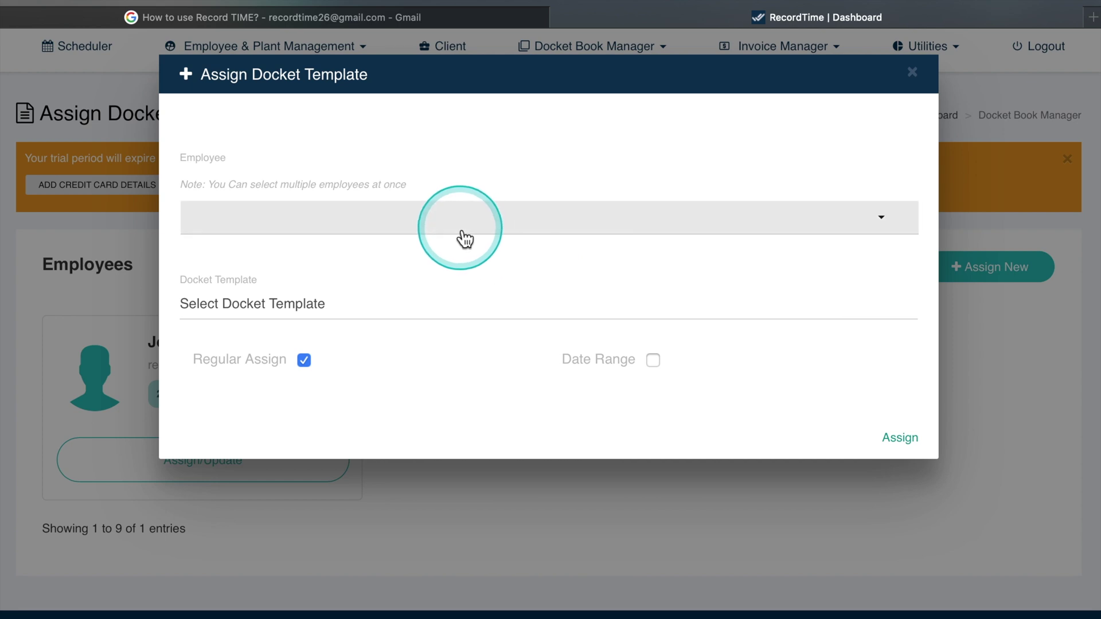
click(427, 307)
click(345, 342)
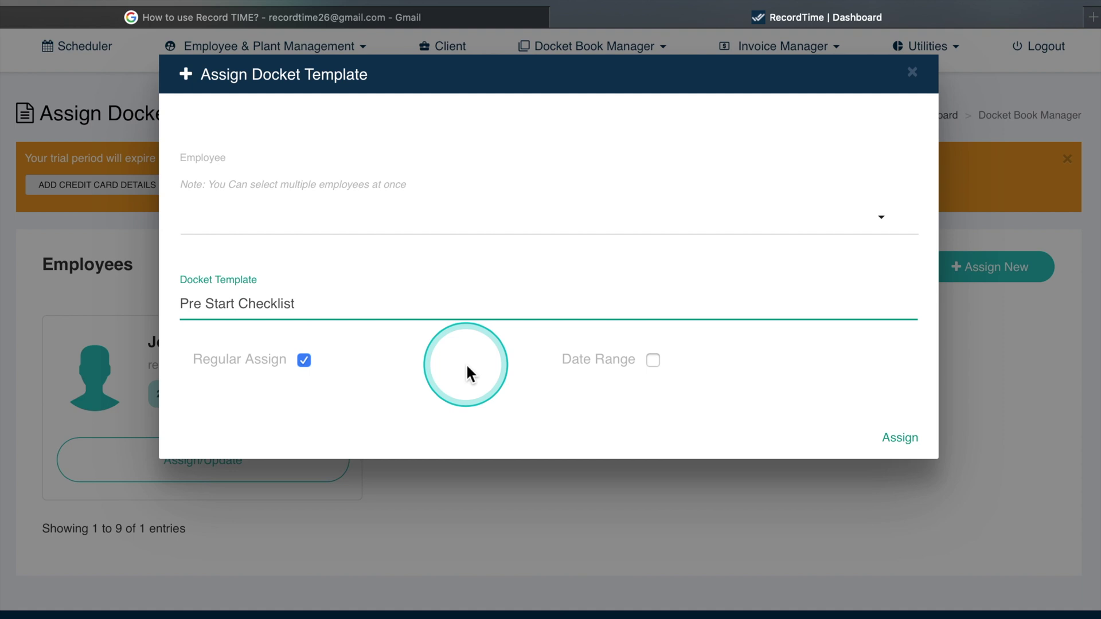
click(470, 380)
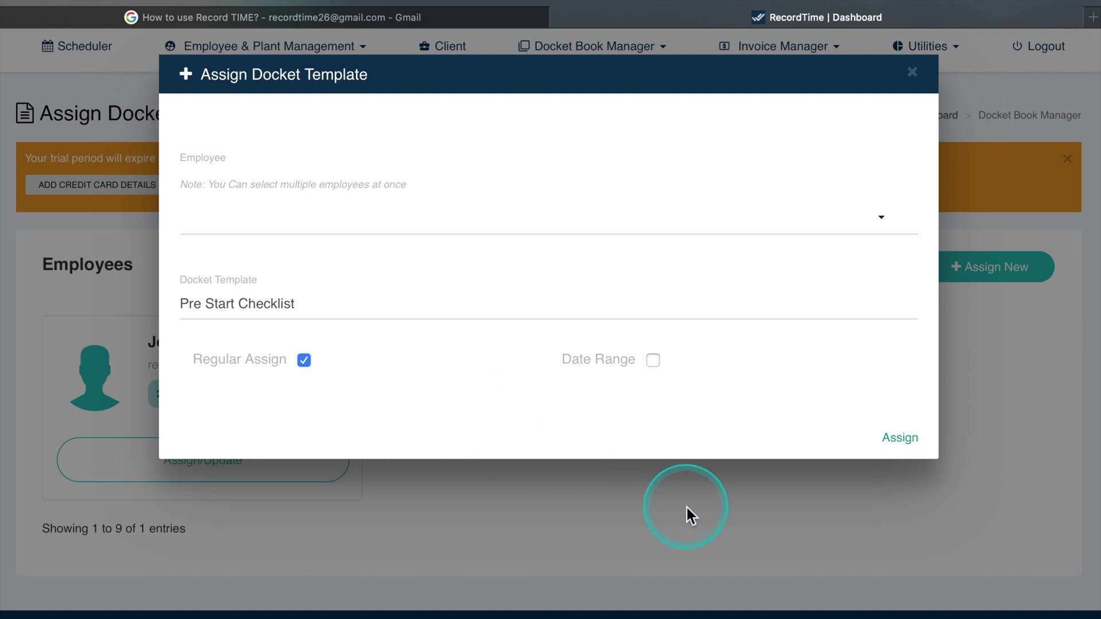
click(913, 73)
Preview the Purchase Order template in the Docket Bank, then close the preview
scroll(711, 439, up, 2)
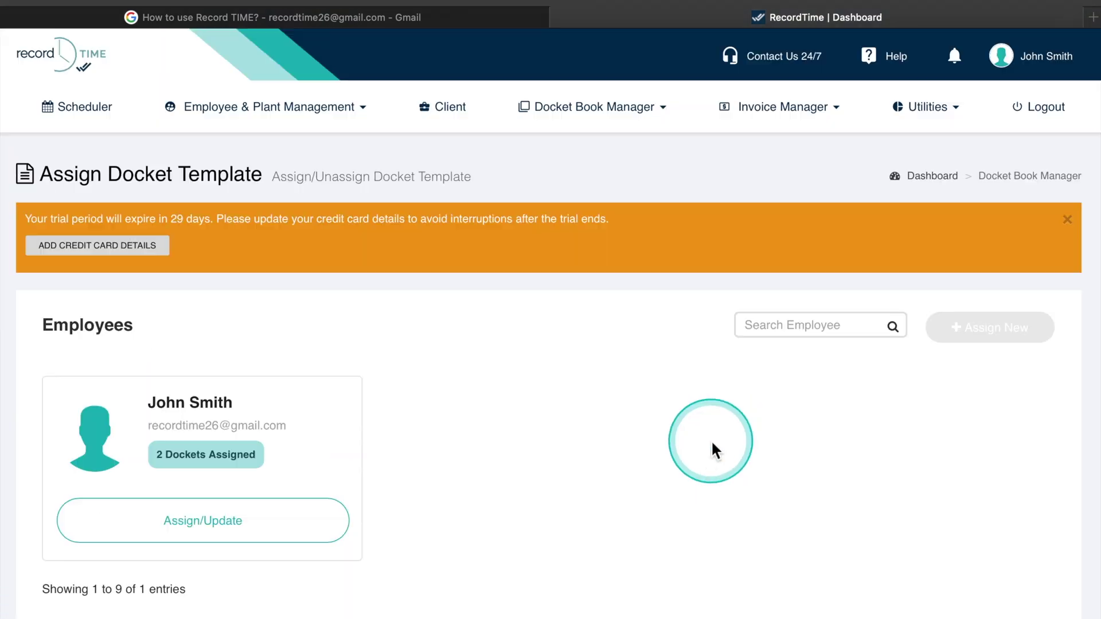
click(638, 125)
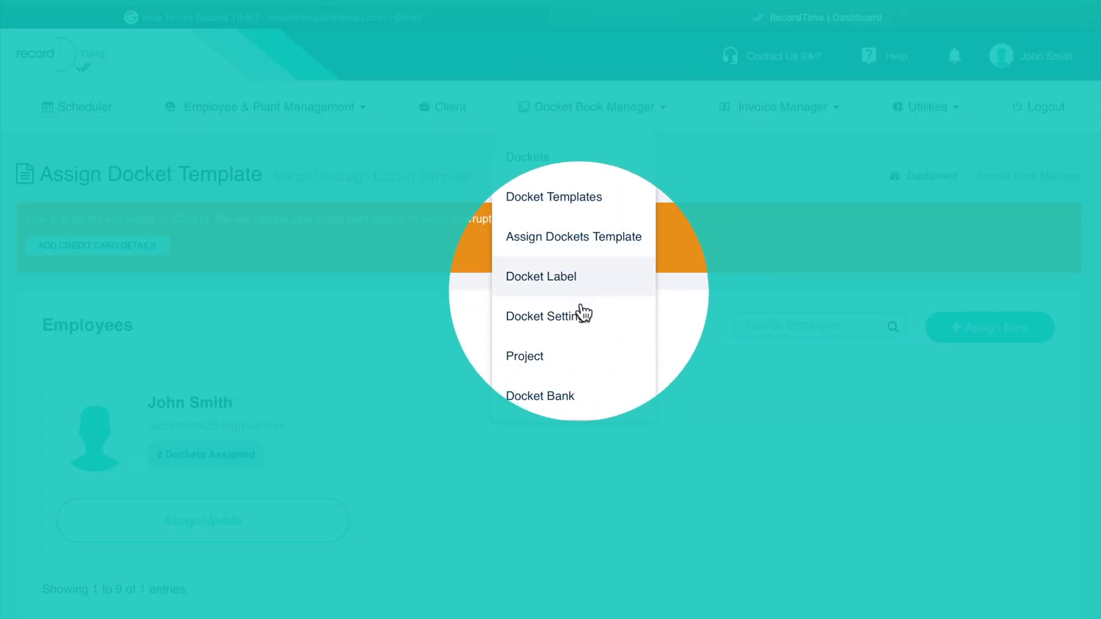
click(594, 402)
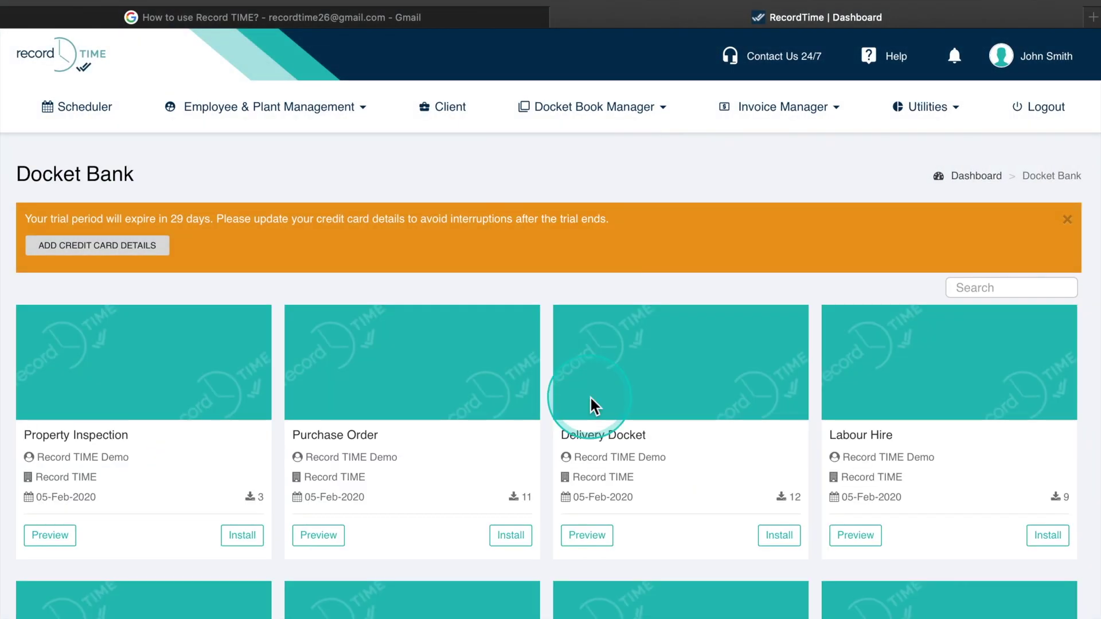
scroll(591, 398, down, 2)
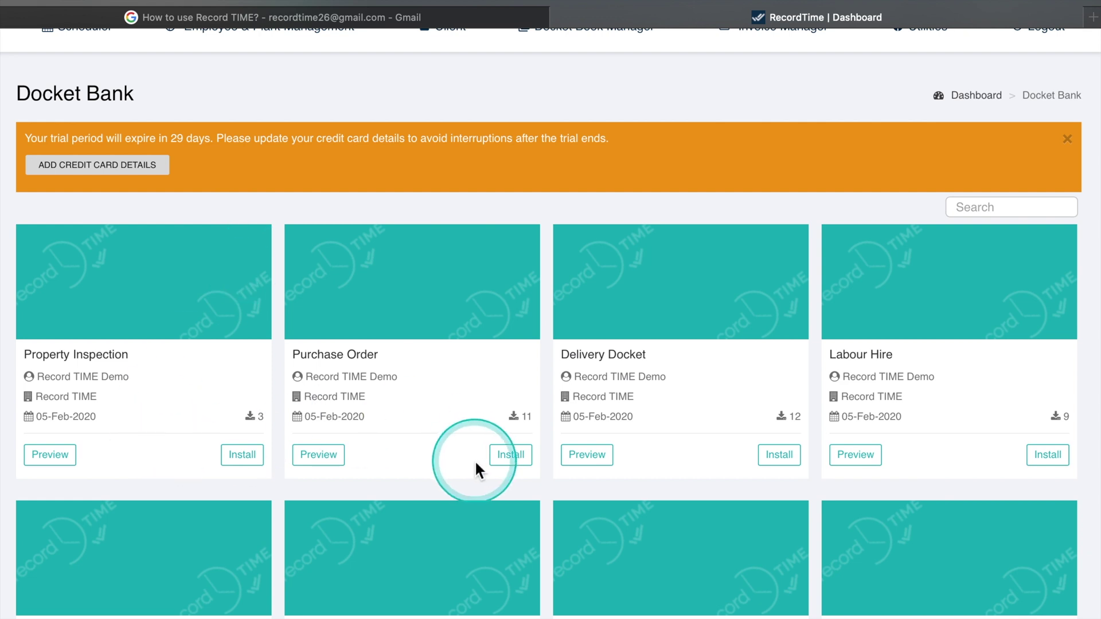
click(320, 457)
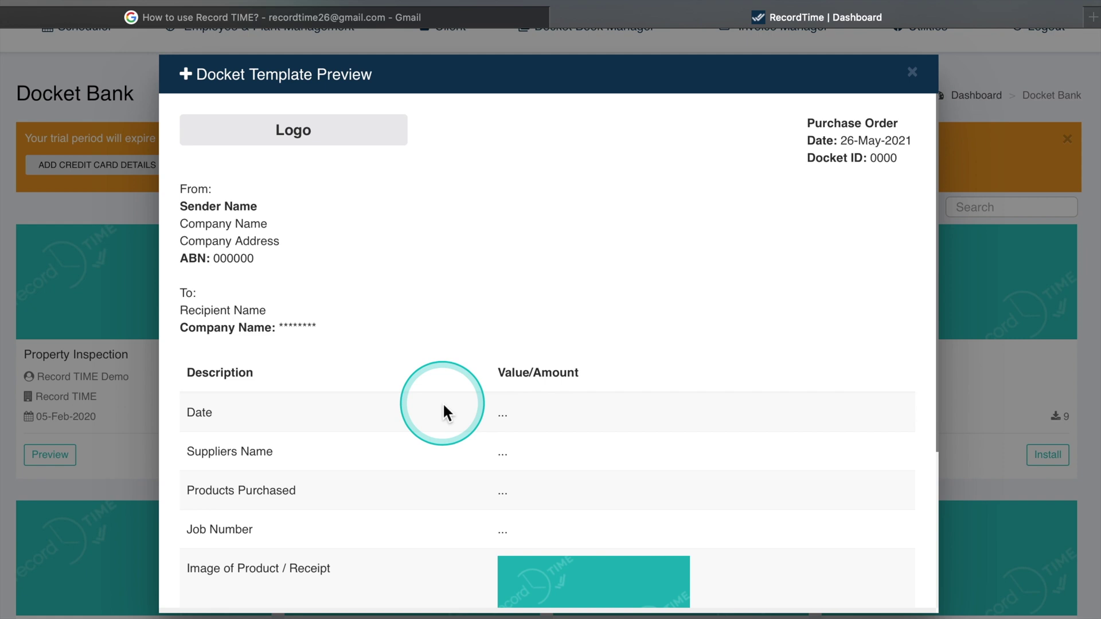
scroll(442, 402, down, 4)
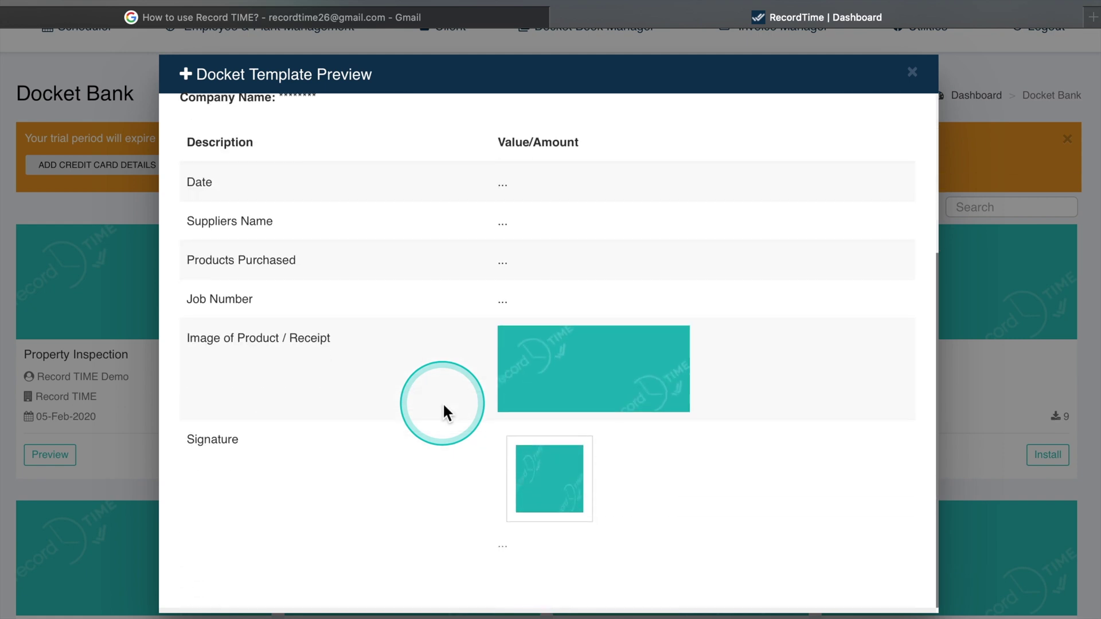
scroll(442, 402, up, 3)
scroll(443, 401, up, 1)
click(916, 76)
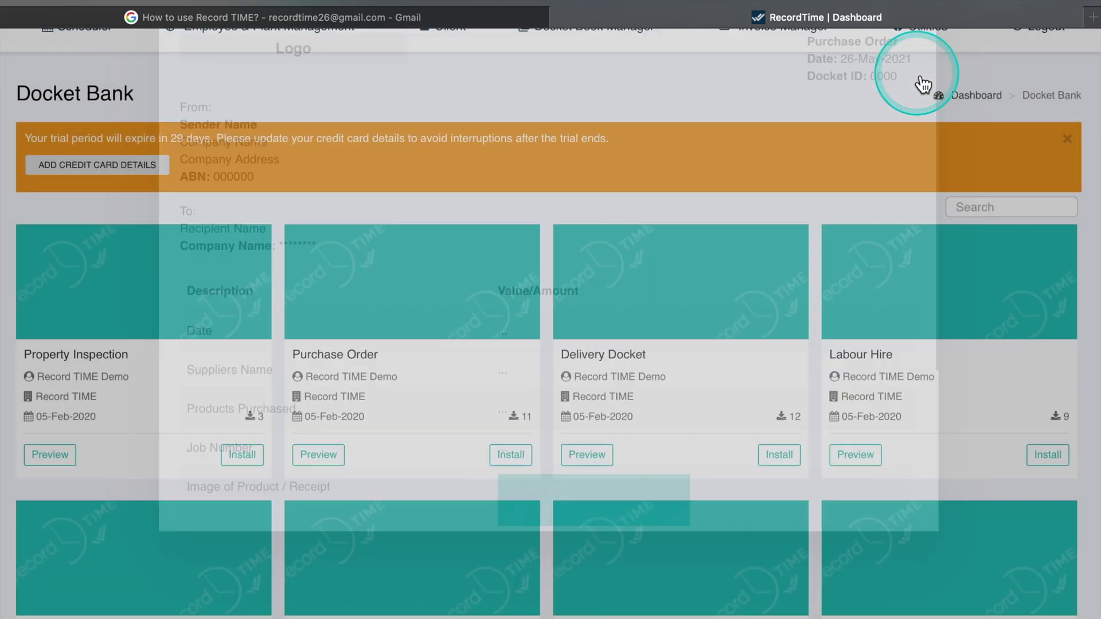
Install the Purchase Order template into your docket templates, confirming Yes
click(509, 456)
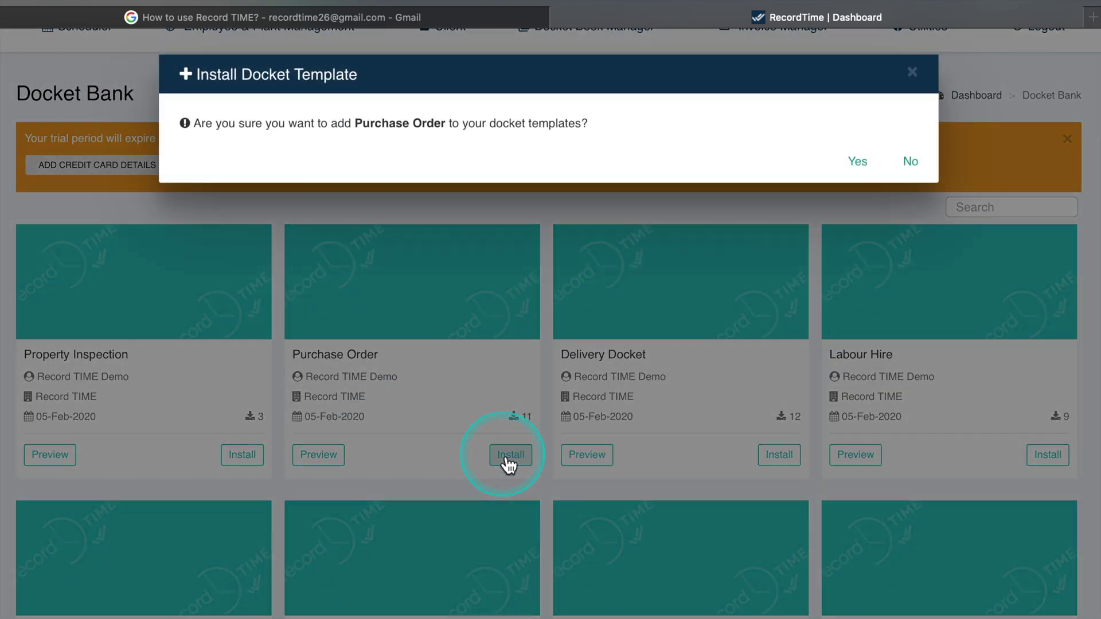
click(841, 163)
click(641, 115)
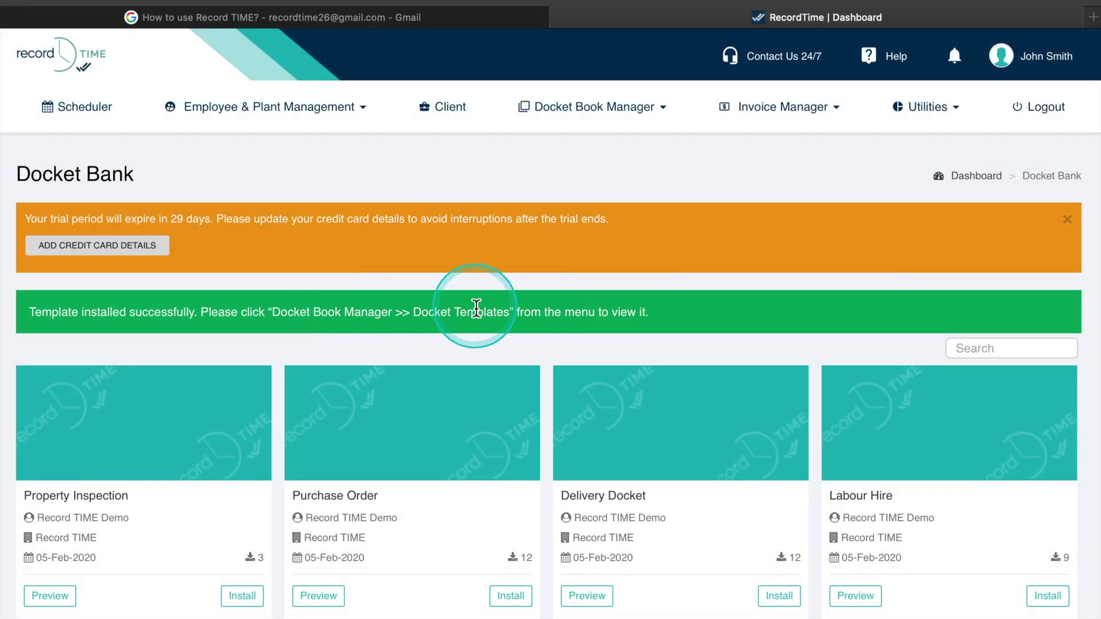
In Docket Templates, set the new Purchase Order template to Assign Later
click(655, 114)
click(614, 198)
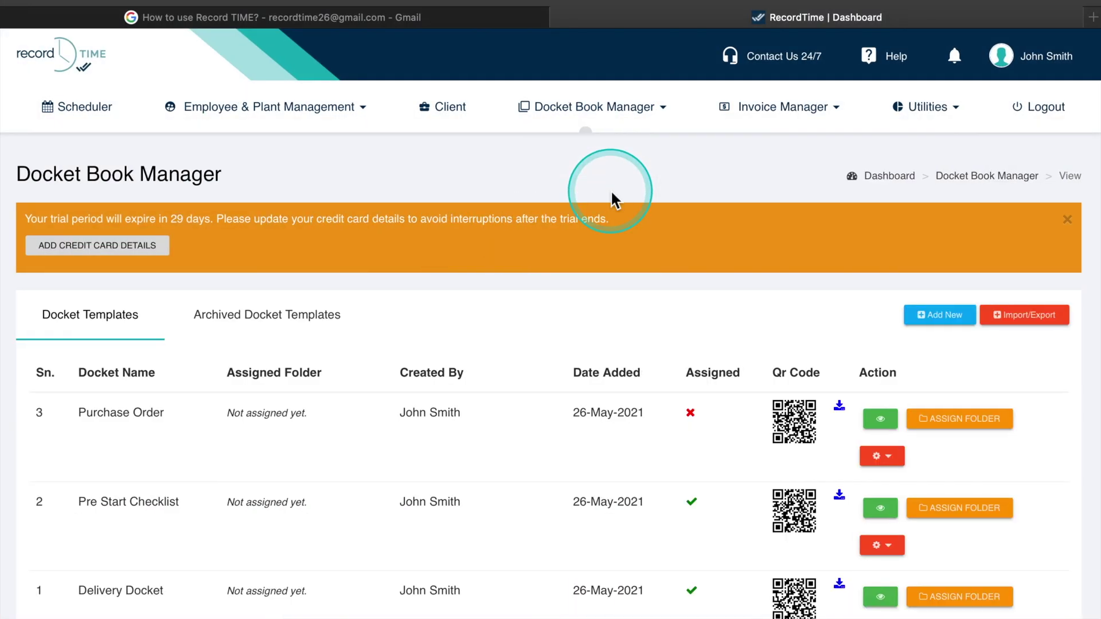
scroll(613, 197, down, 2)
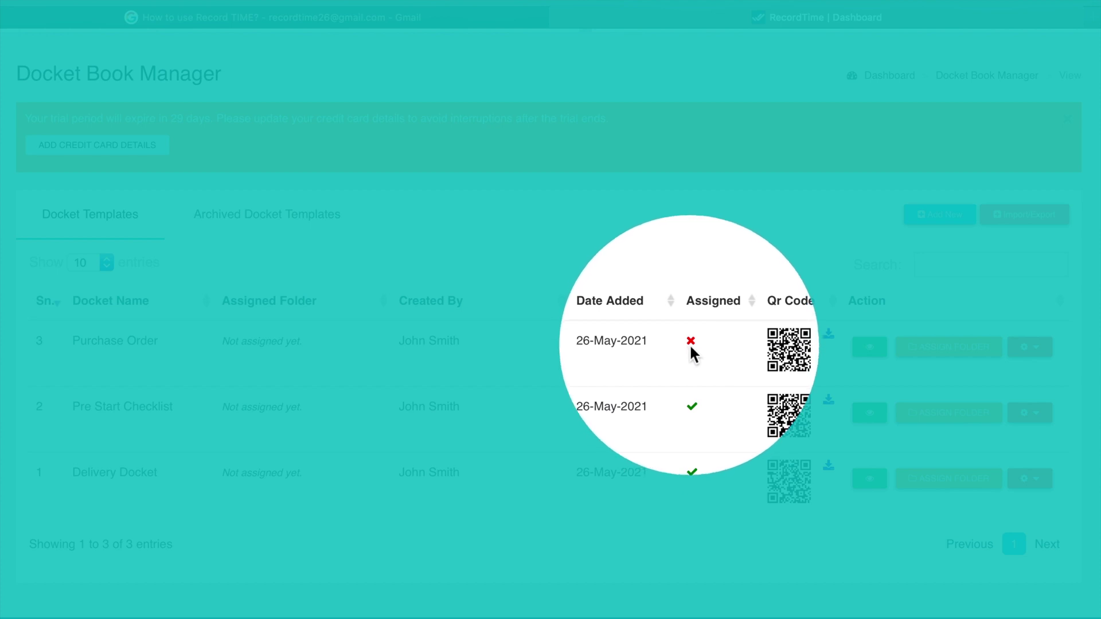
click(690, 347)
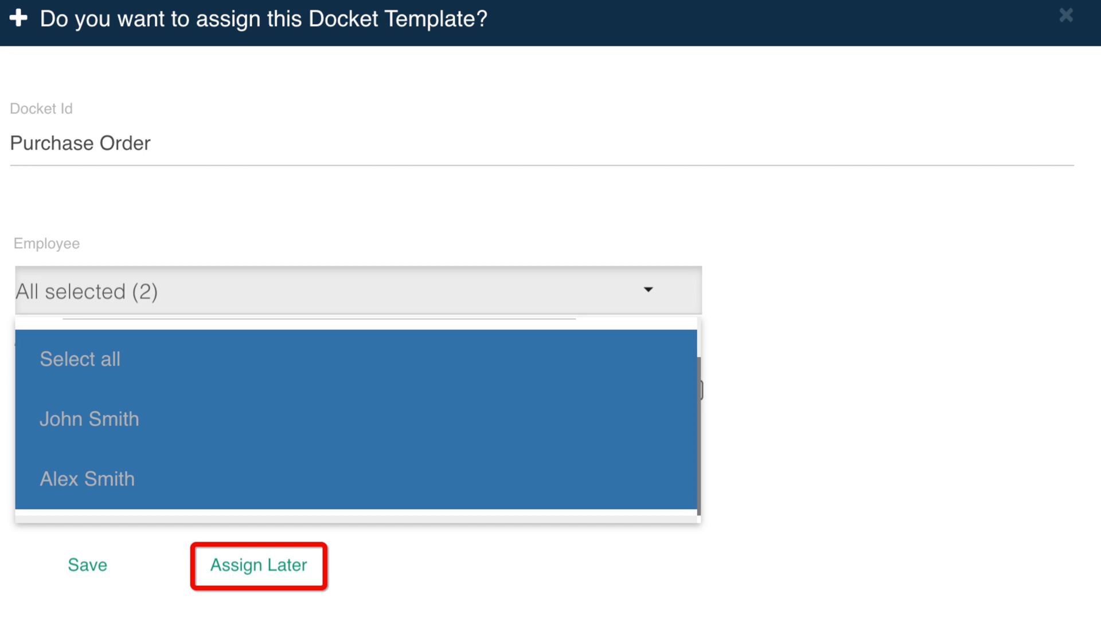
click(259, 565)
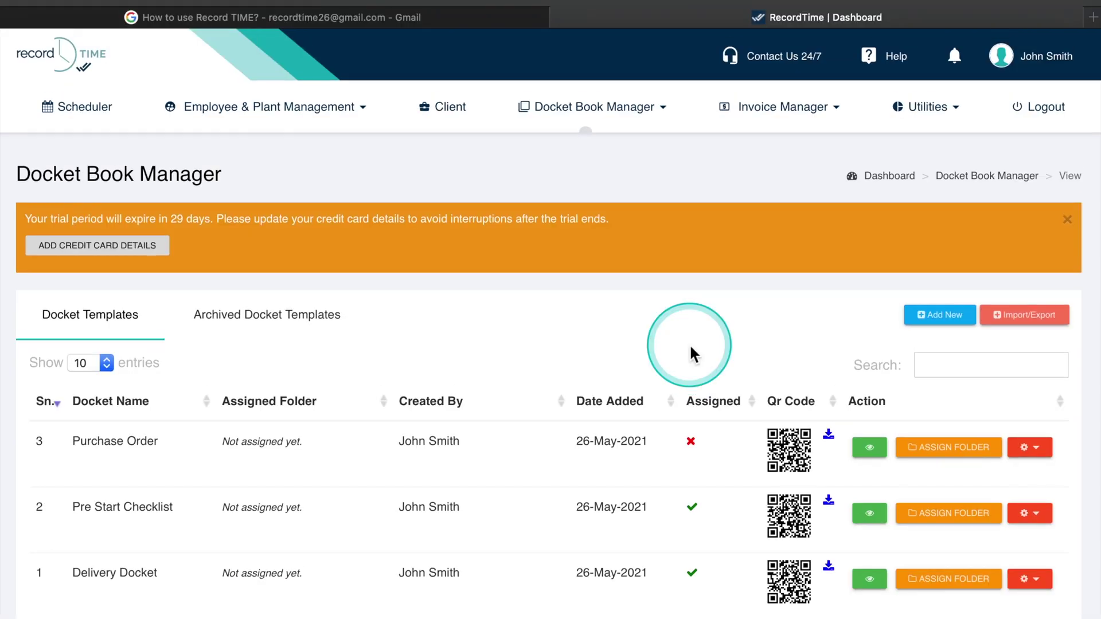
Open the Invoice Manager dropdown to look over its invoice options
click(793, 121)
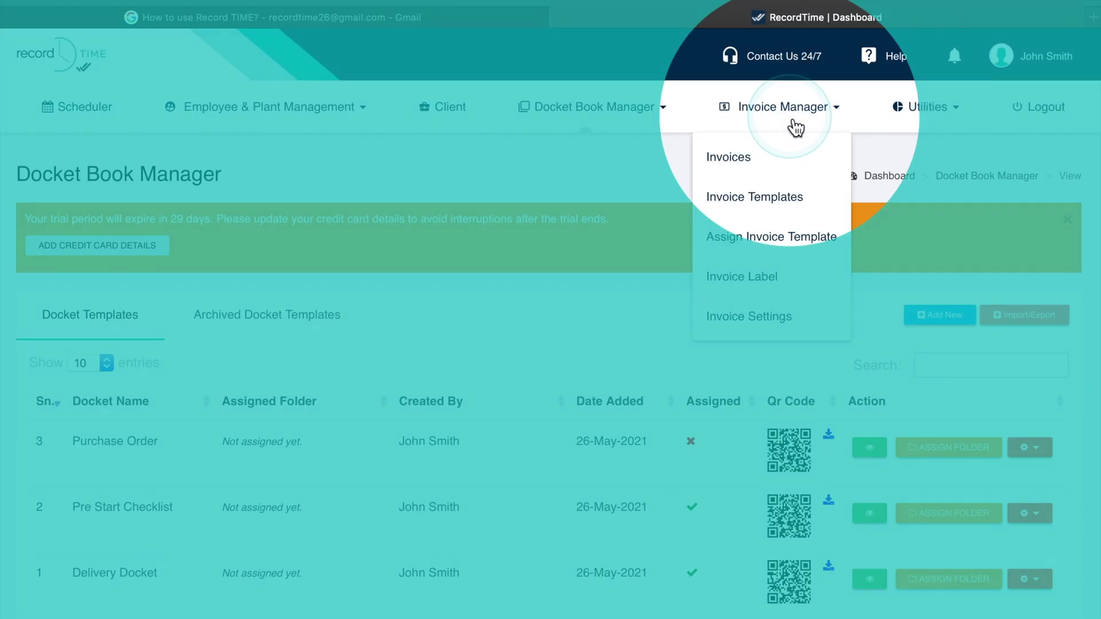
click(793, 170)
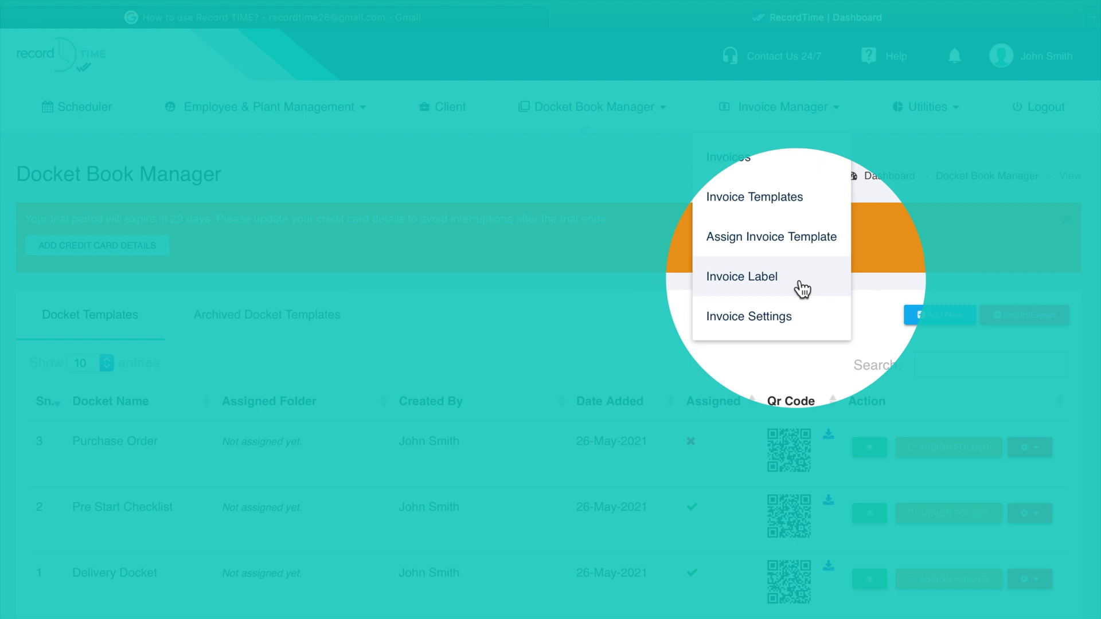
Enter bank details: CommonWealth Bank, account name Record Time PTY LTD, the BSB and account number
click(801, 321)
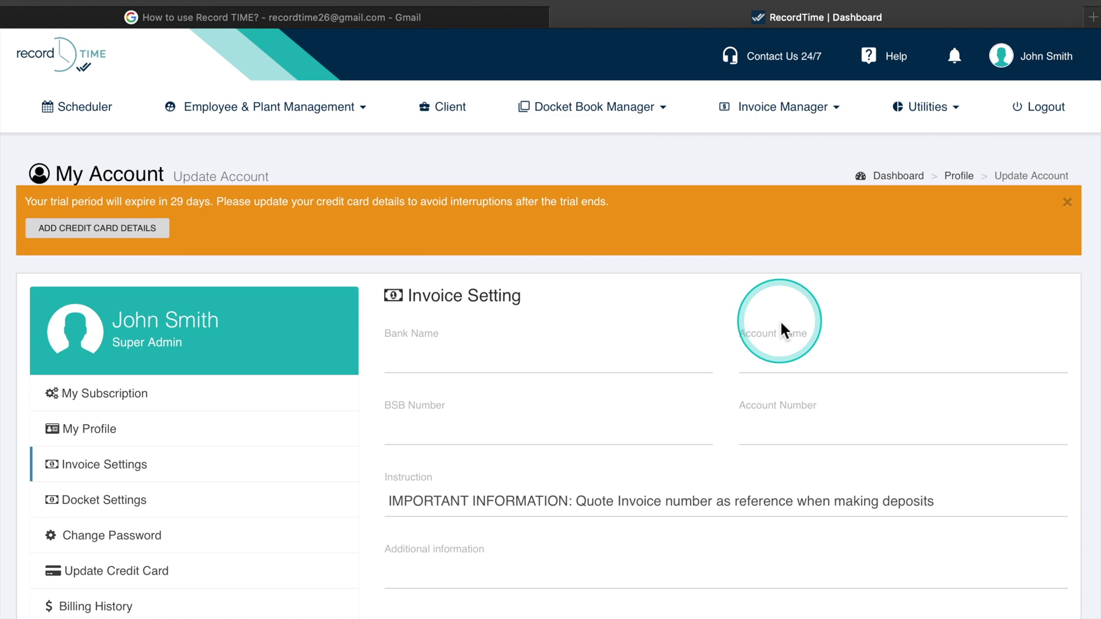
scroll(602, 364, down, 3)
click(516, 287)
text(CommonWealth Bank)
key(Tab)
text(Record Time PTY LTD)
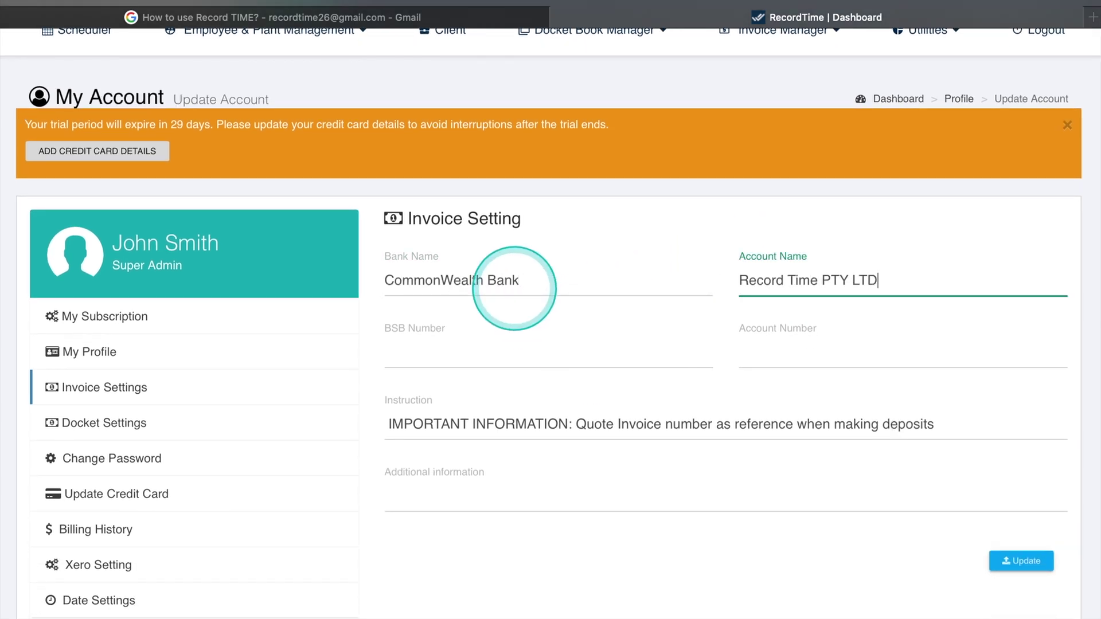
click(474, 347)
click(791, 347)
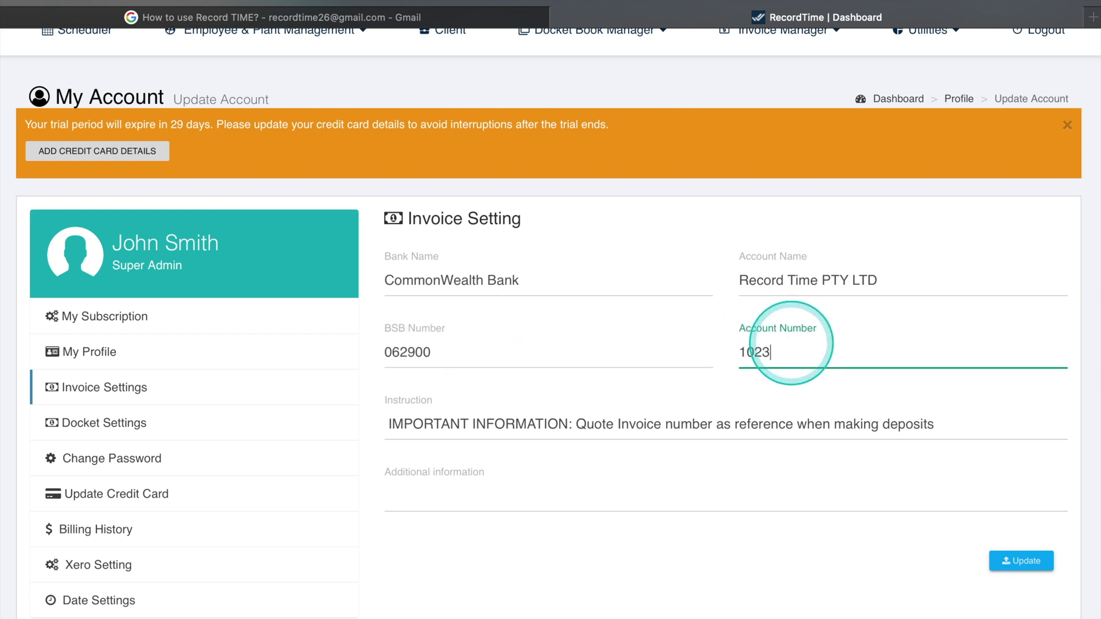
click(663, 344)
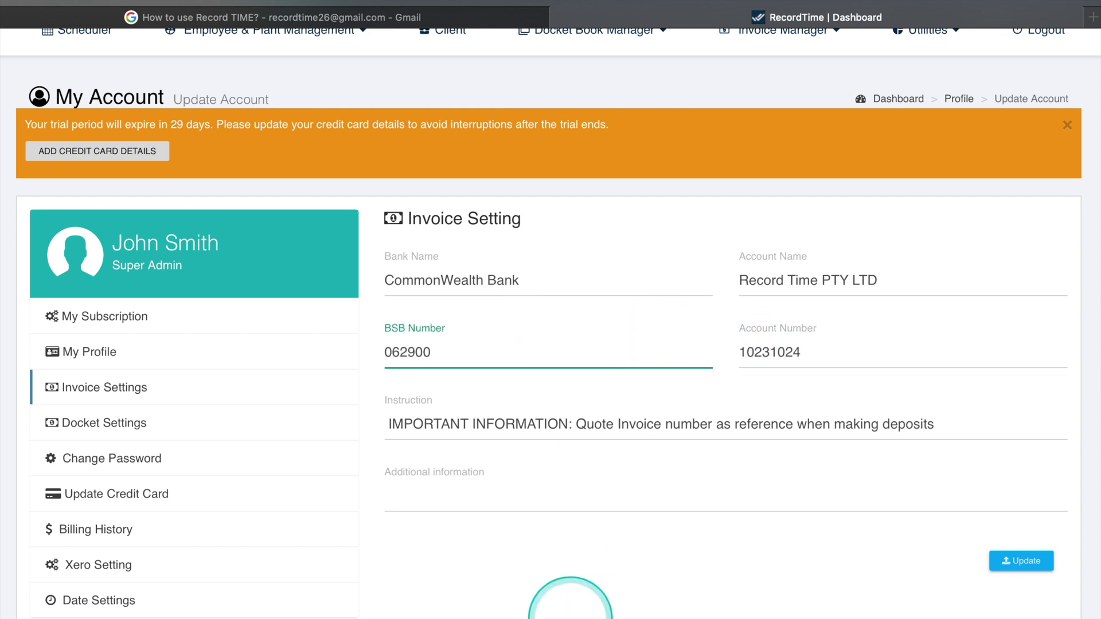
Shorten the instruction to 'Info:', add the note 'Please pay in 2 weeks', and update
double_click(555, 425)
key(BackSpace)
text(Info:)
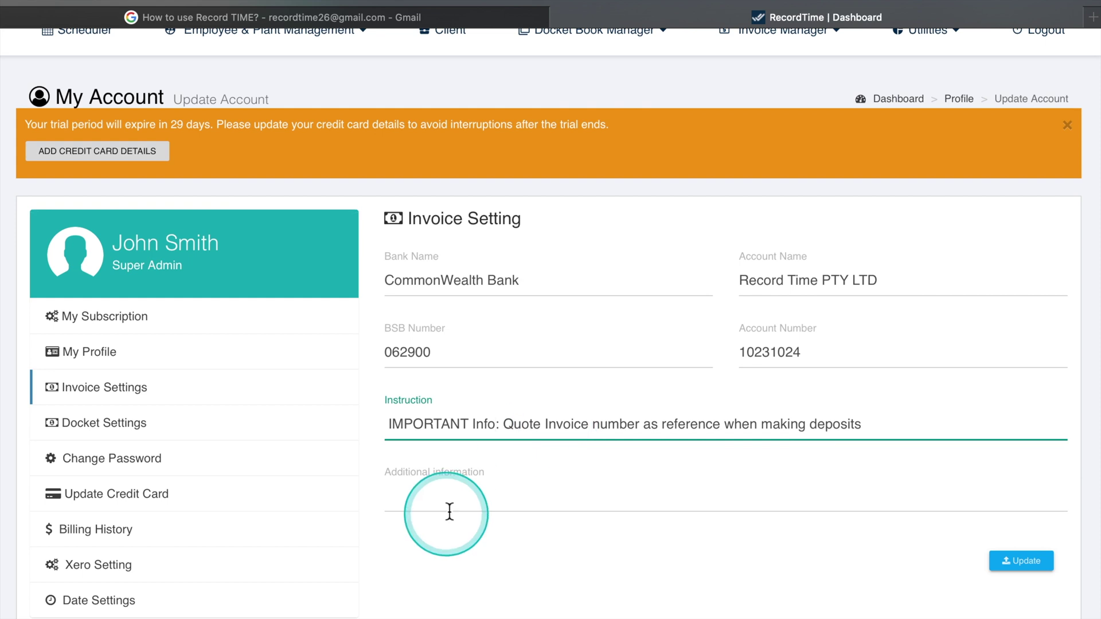
click(453, 497)
text(Please pay by)
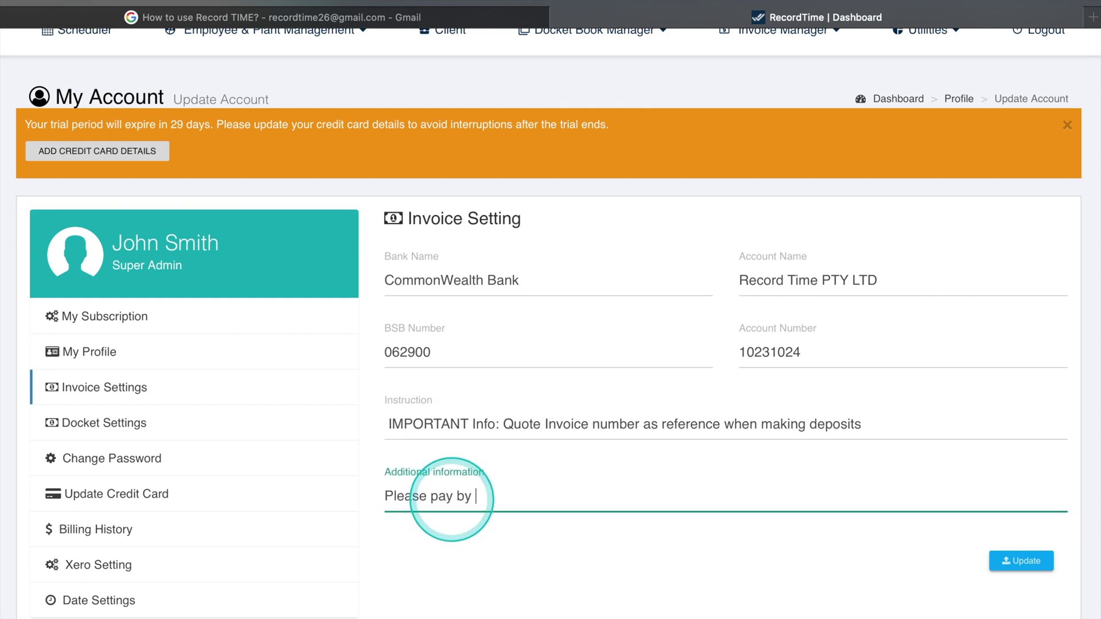
key(BackSpace)
key(BackSpace)
key(BackSpace)
text(in 2 weeks)
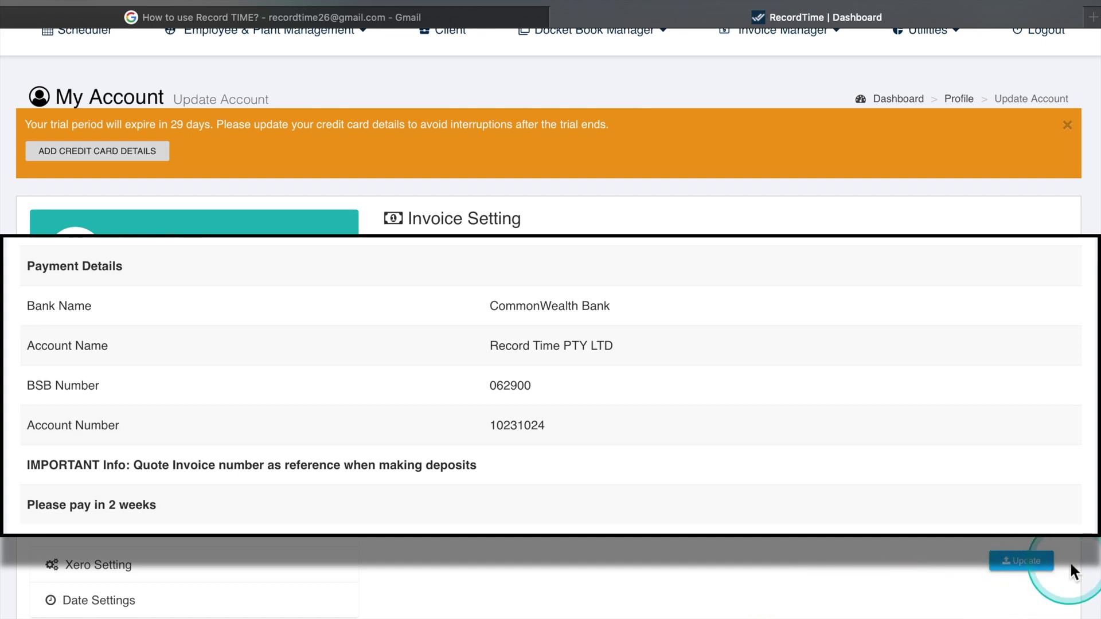
click(1027, 562)
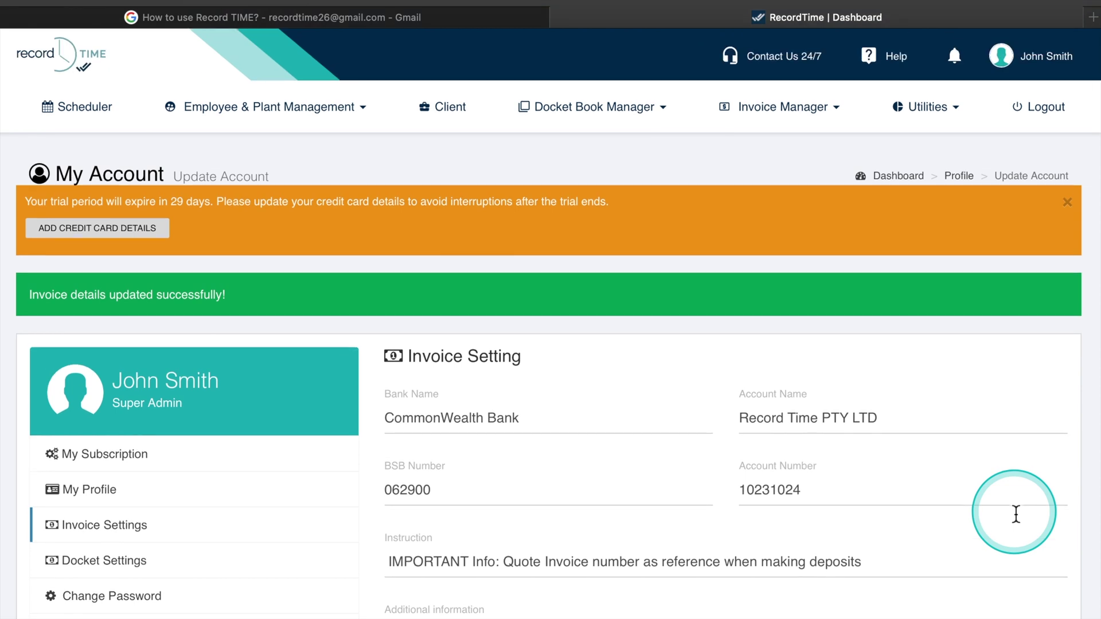
View My Subscription: 10-14 Users Plan, Active account, trial expiring 25-Jun-2021
click(1050, 72)
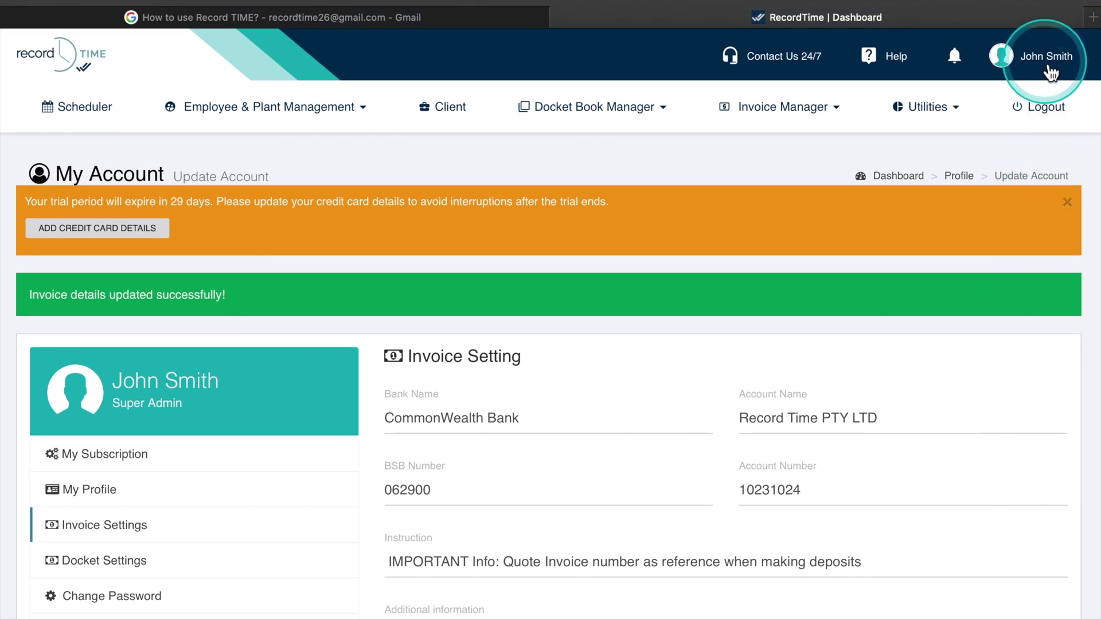
scroll(553, 394, down, 3)
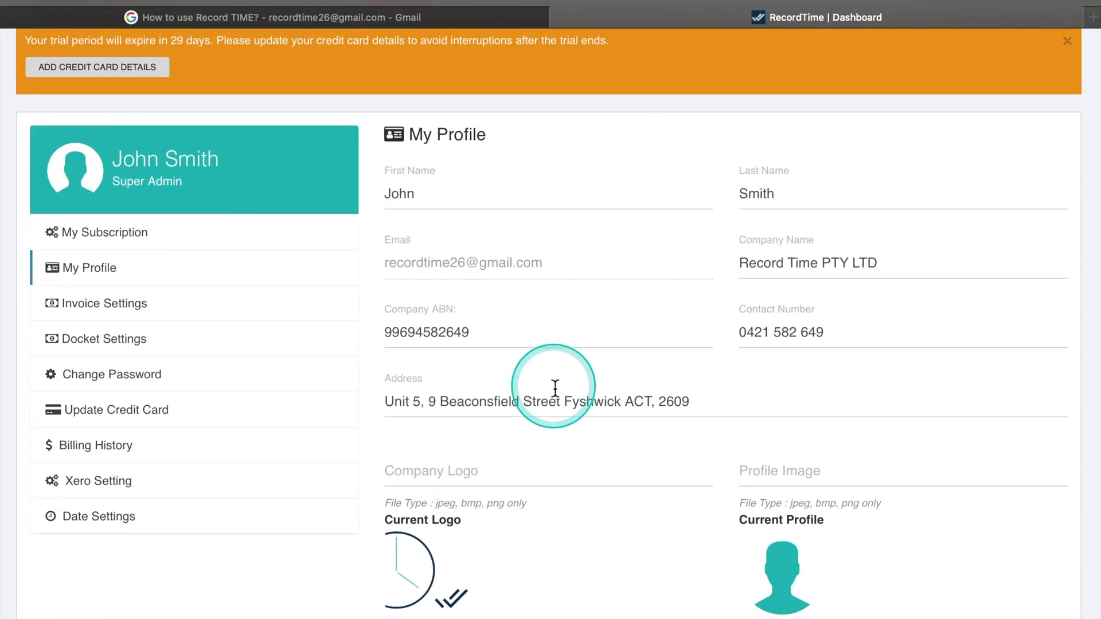
click(106, 215)
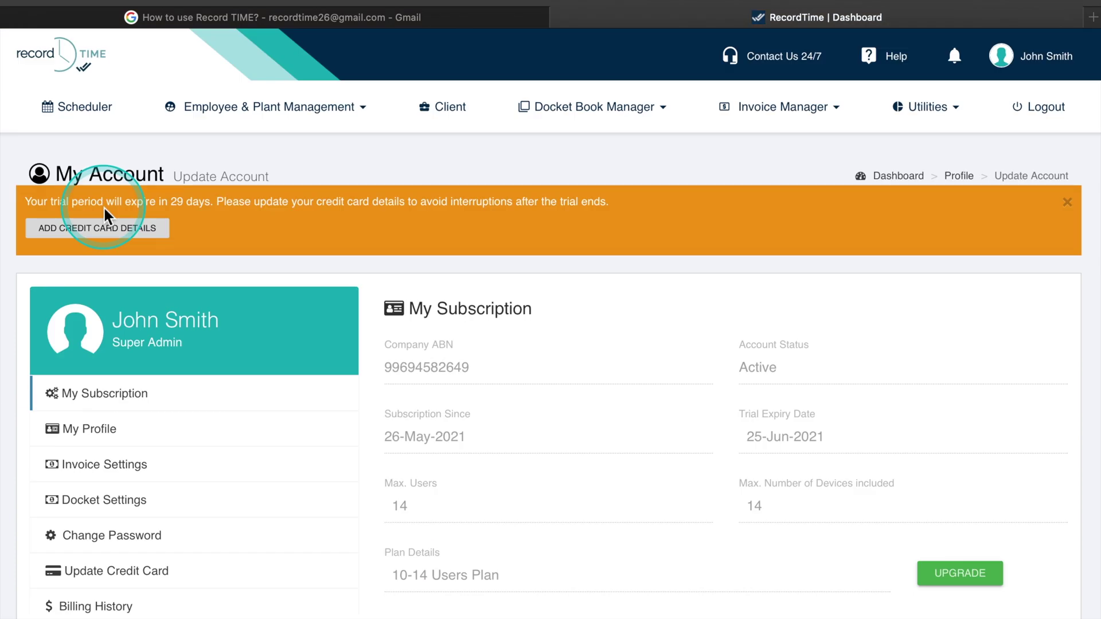
scroll(307, 312, down, 3)
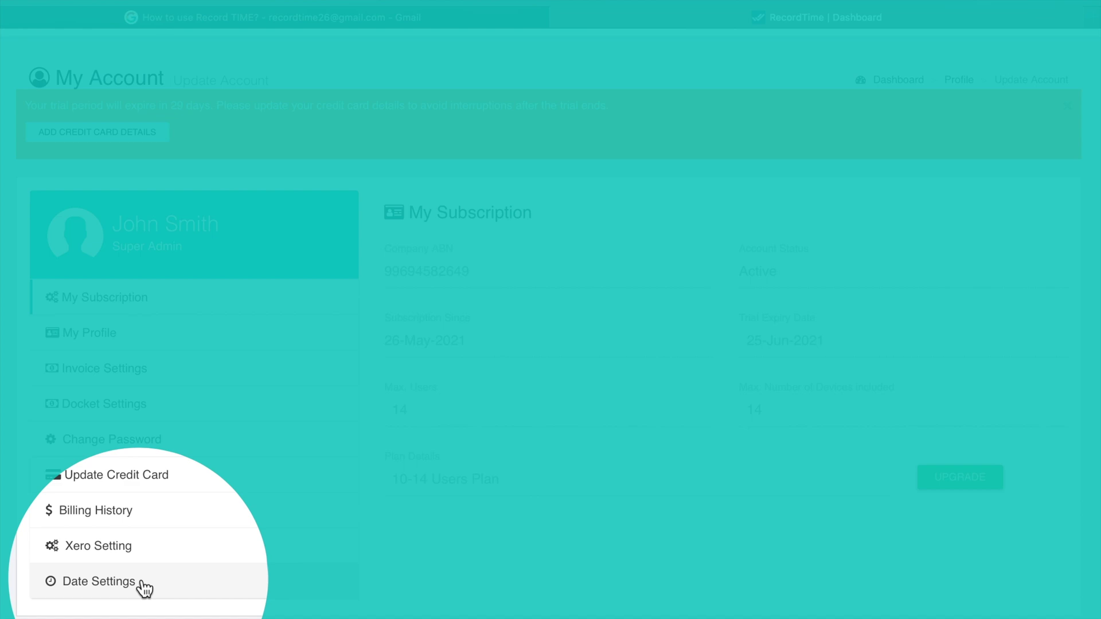
Review the Date Settings restricting which docket dates staff can select
click(143, 585)
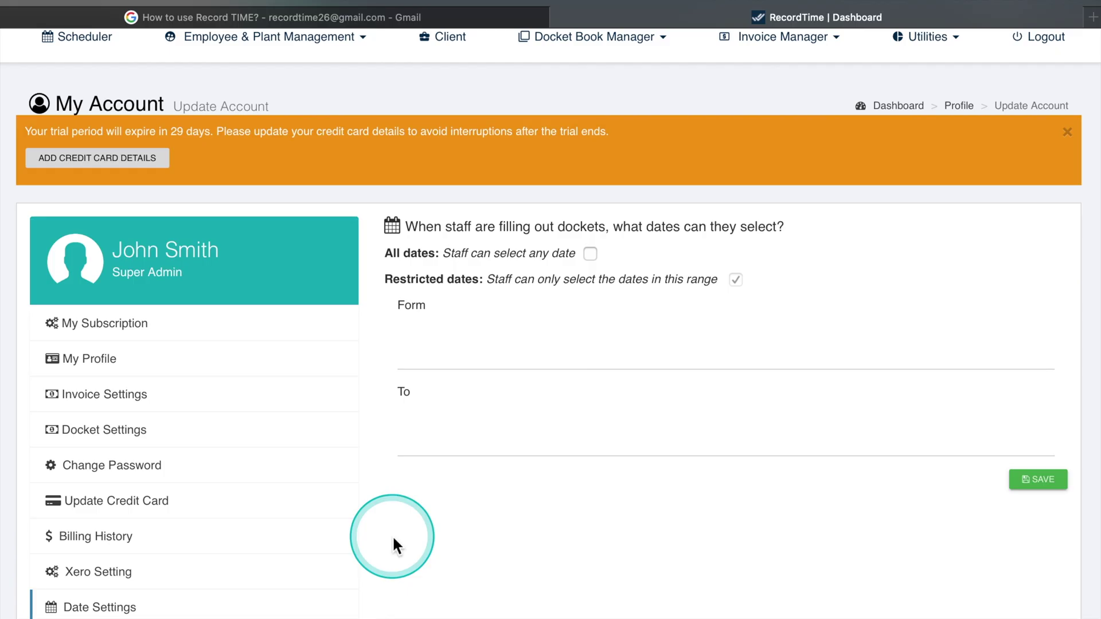
scroll(392, 541, up, 3)
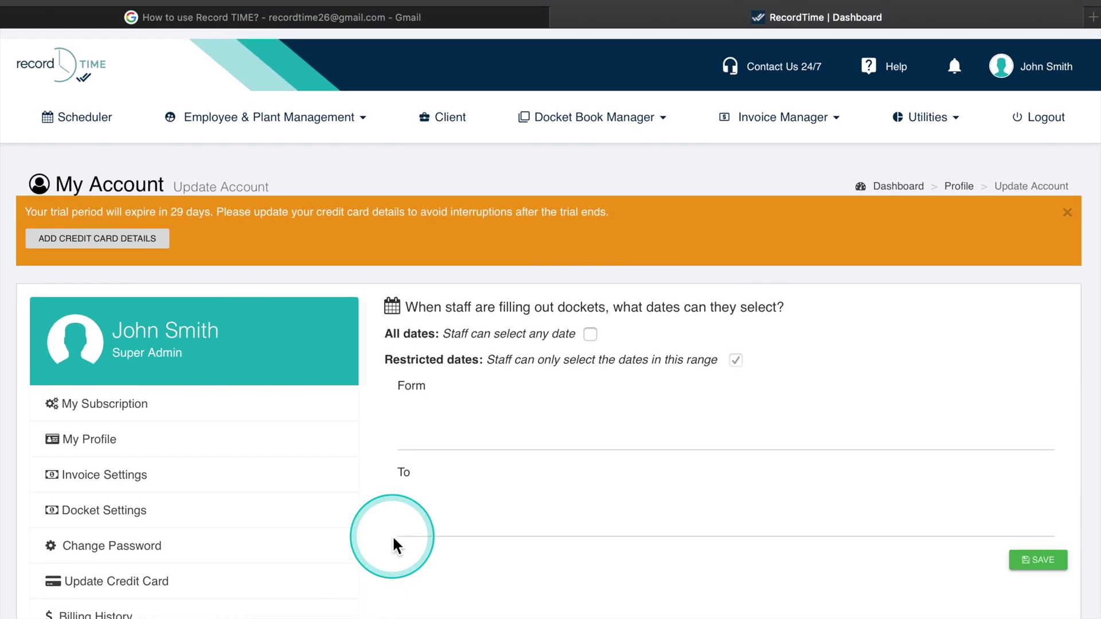
scroll(393, 535, down, 3)
scroll(392, 535, up, 2)
scroll(393, 535, up, 1)
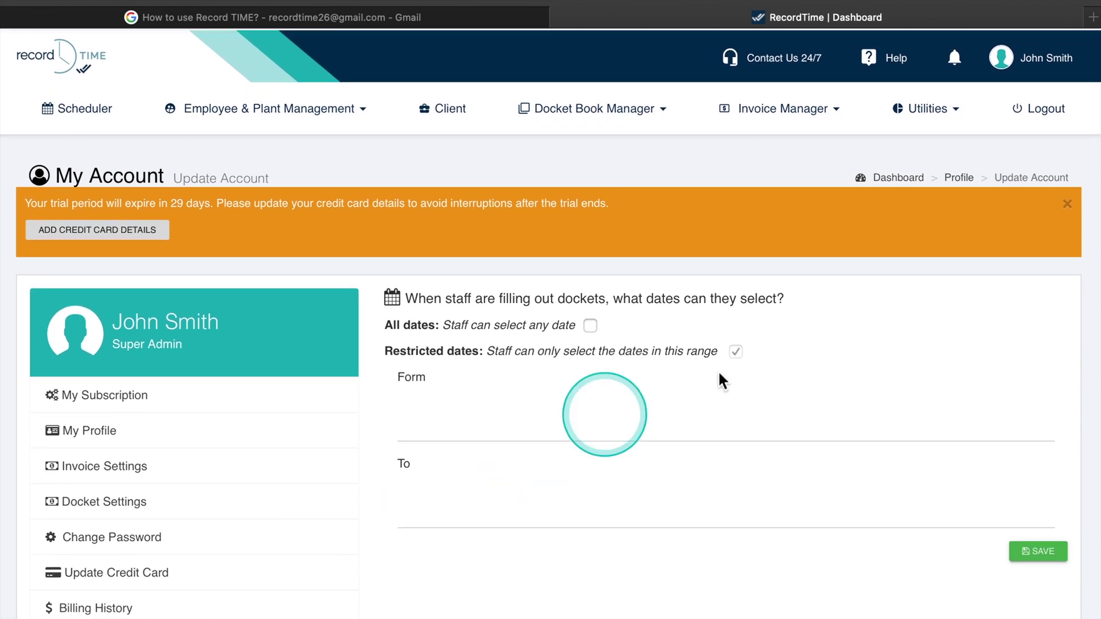
click(932, 123)
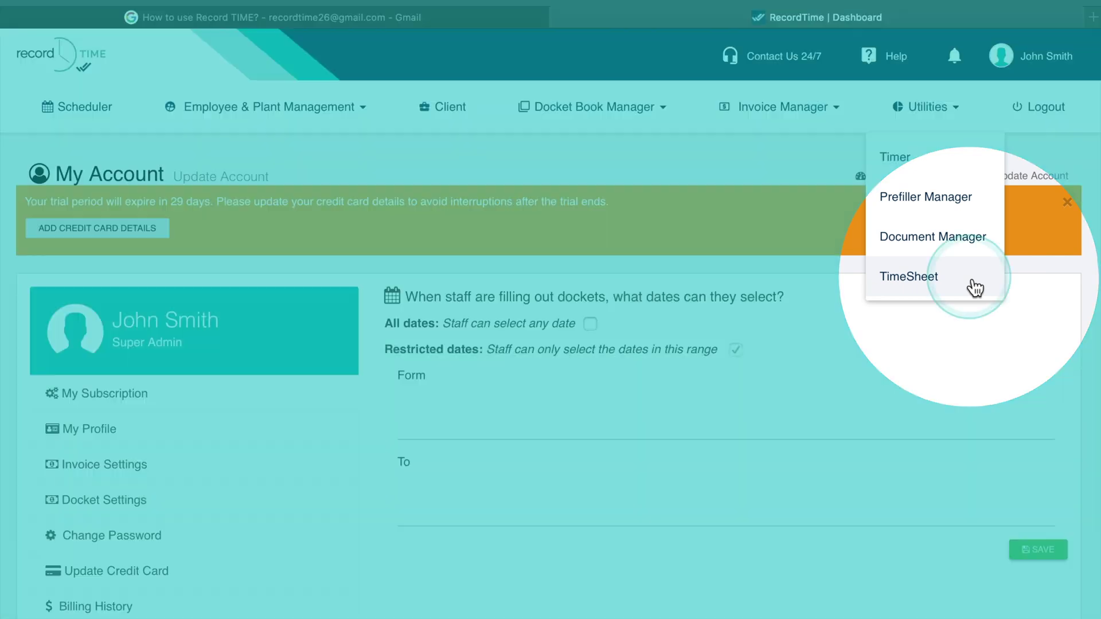
Start a new Document Manager document named SWMS, cancelling the file chooser
click(962, 180)
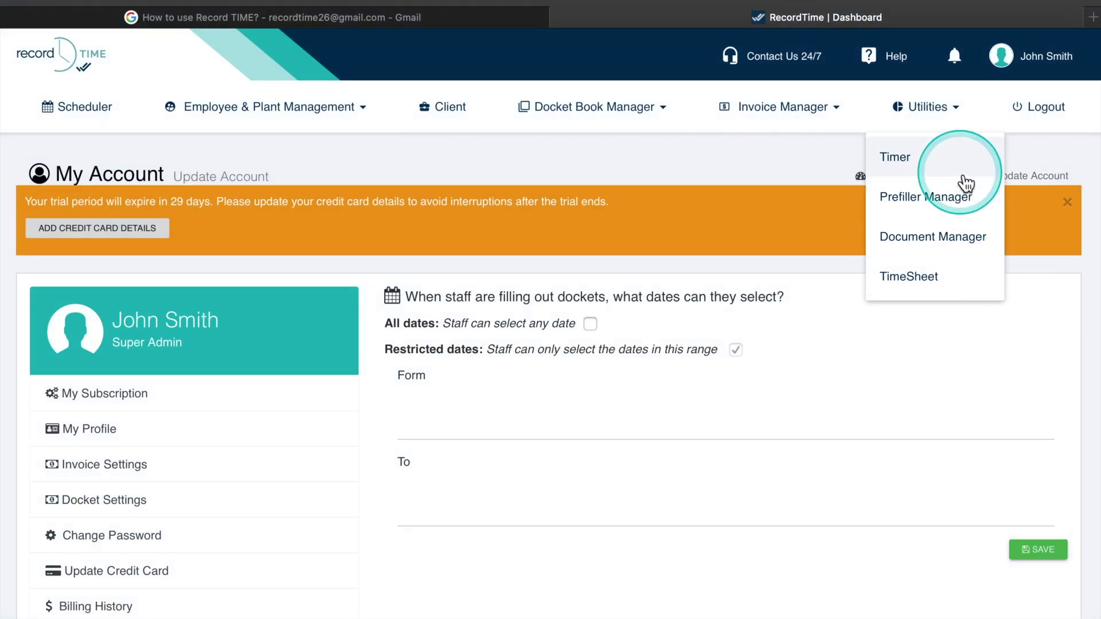
click(954, 235)
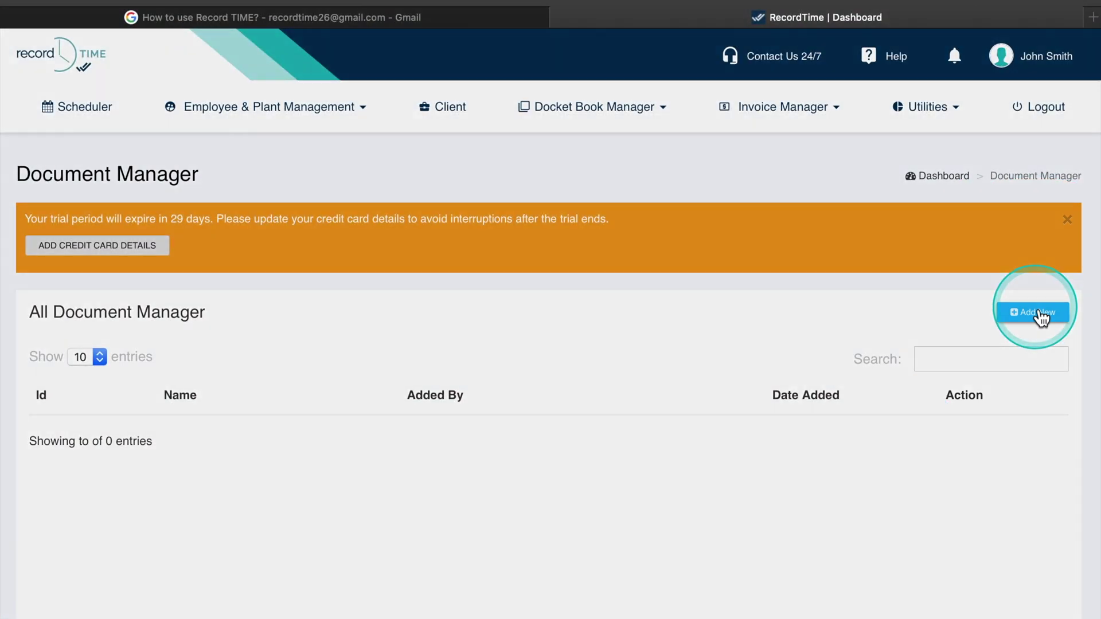
click(1039, 313)
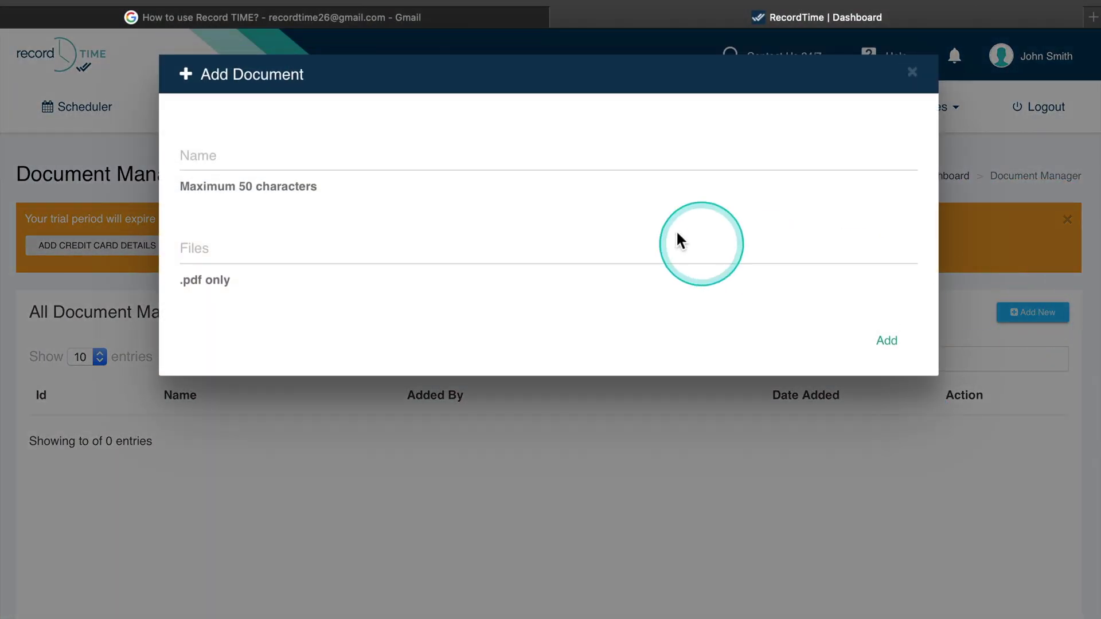
click(537, 164)
text(SWMS)
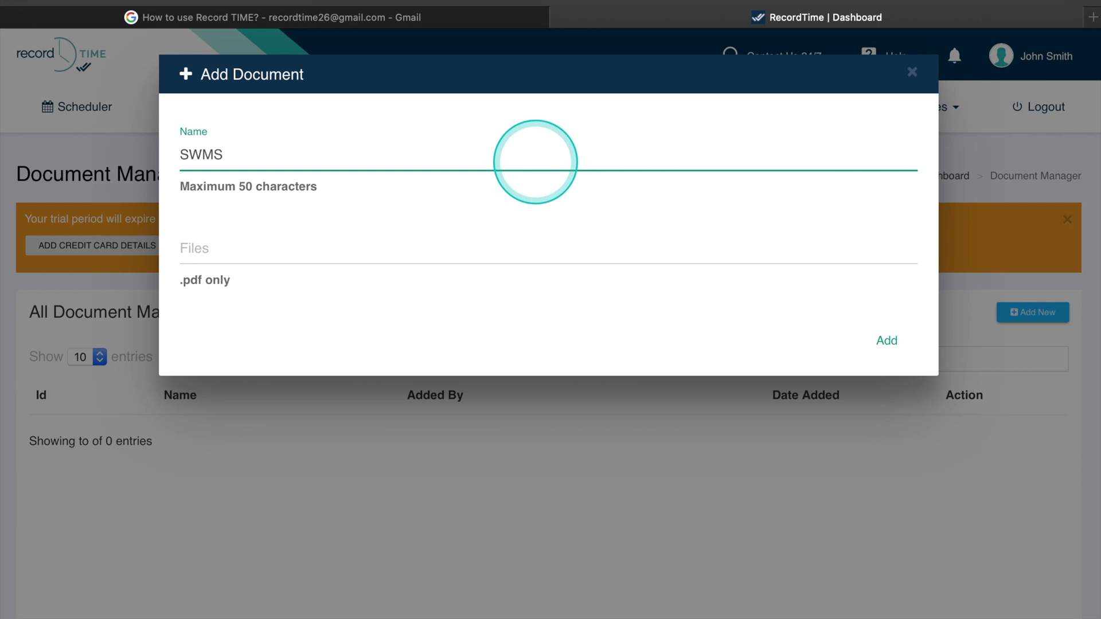
click(426, 256)
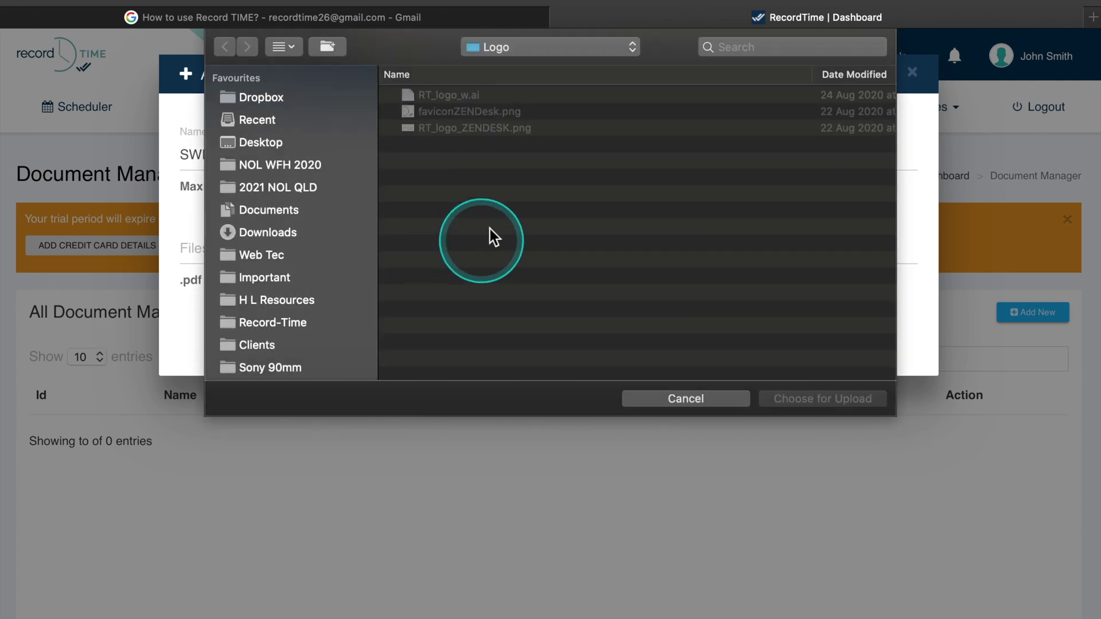
click(686, 398)
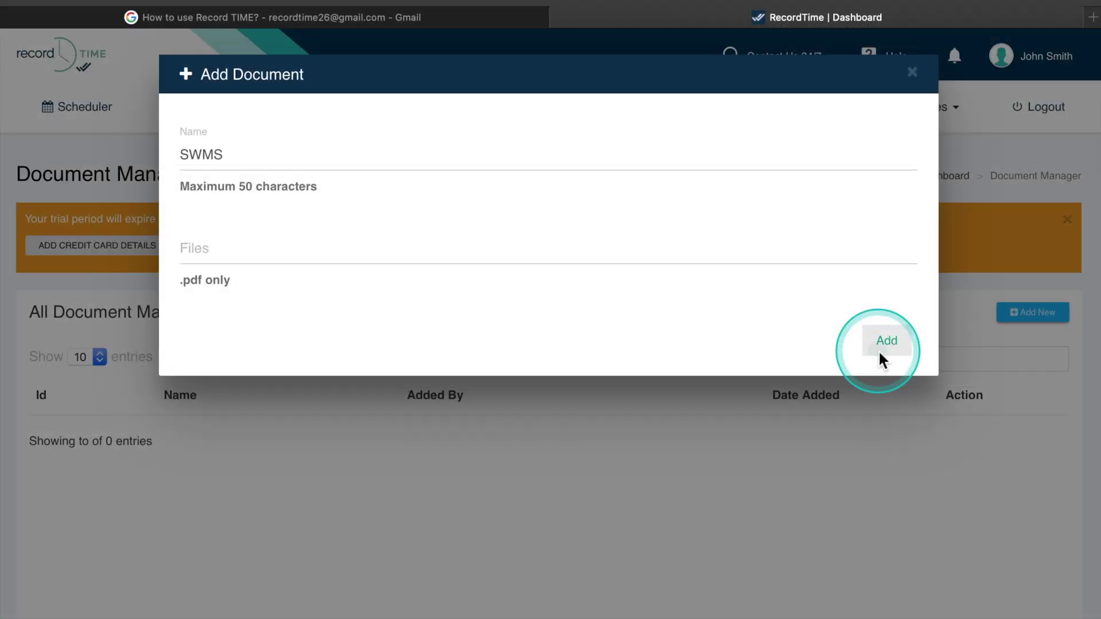
Submit the SWMS Add Document form and go to Help
click(878, 351)
scroll(675, 241, up, 3)
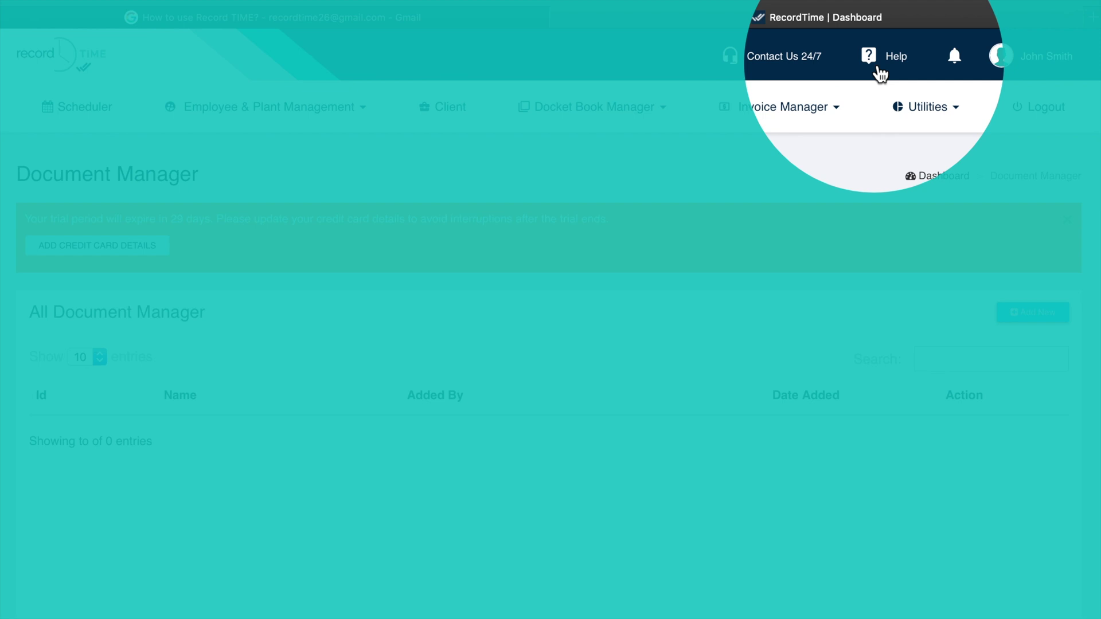
click(878, 69)
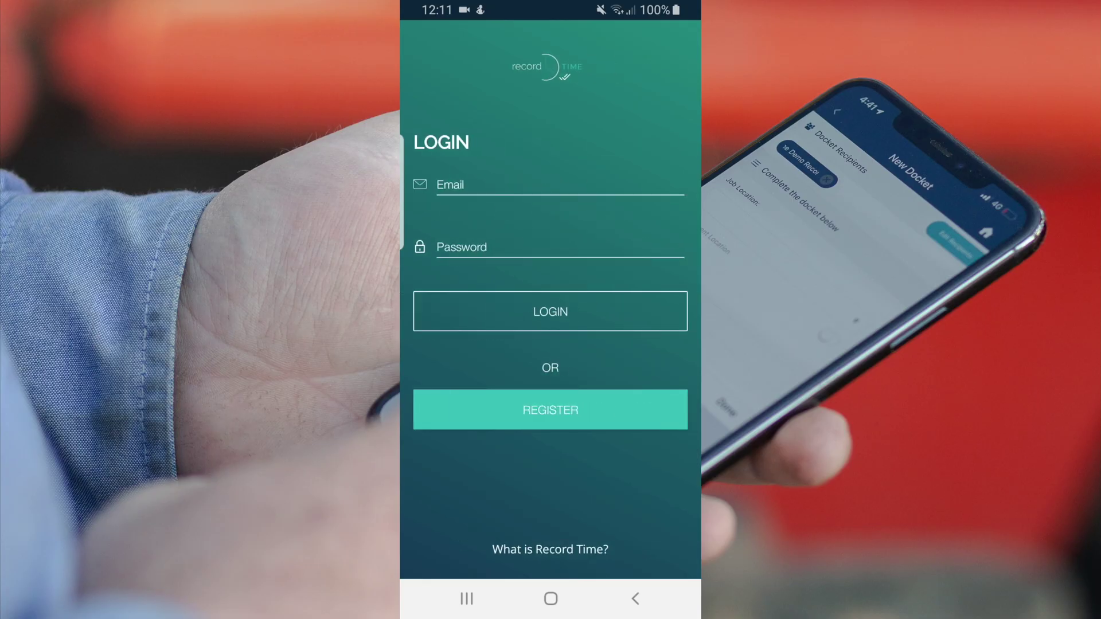
Log in to the mobile app with the account e-mail and password
click(459, 184)
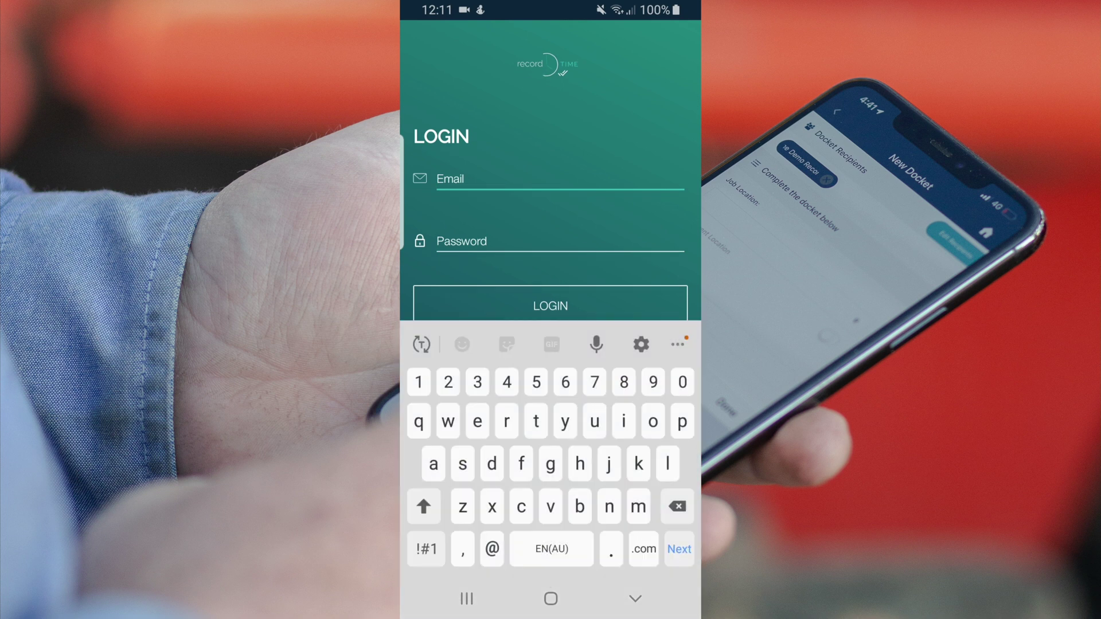
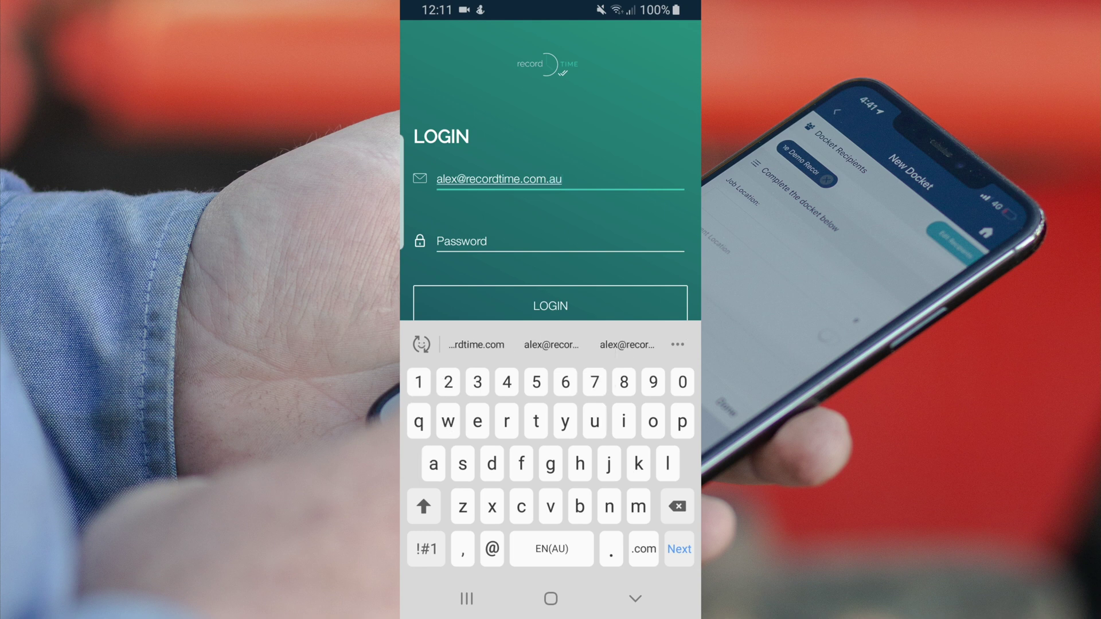
key(Tab)
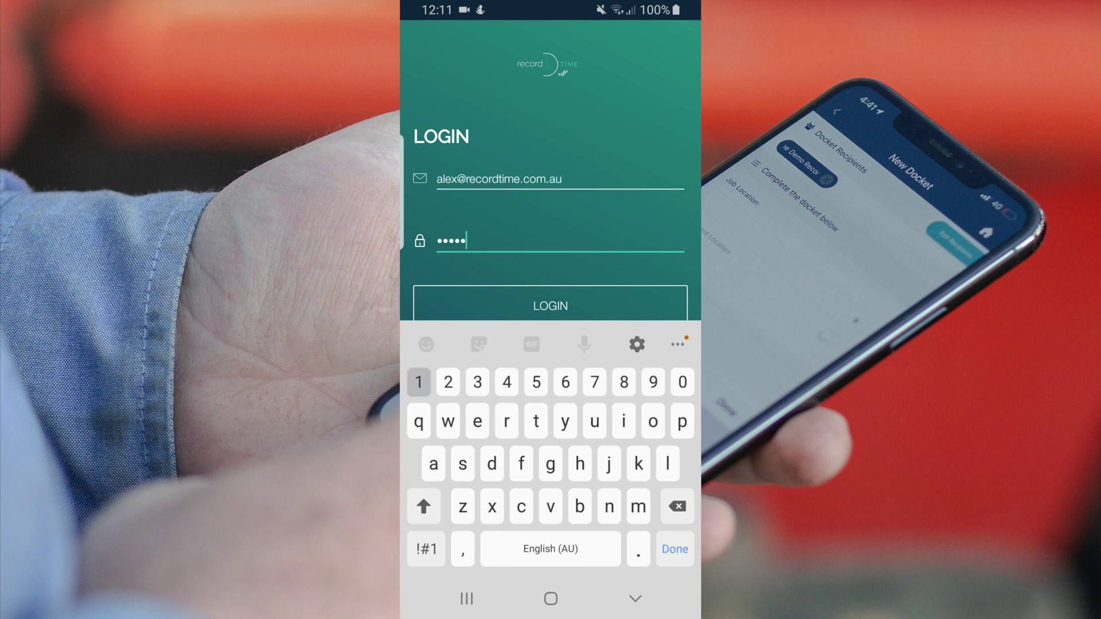
click(551, 306)
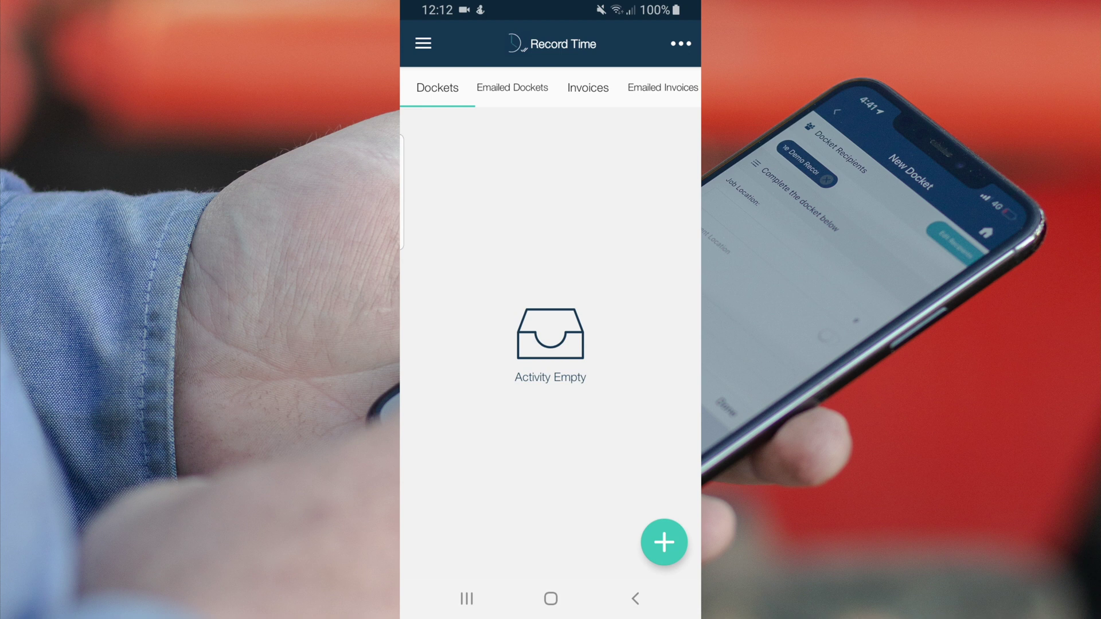
Create a new docket using the Pre Start Checklist template
click(664, 541)
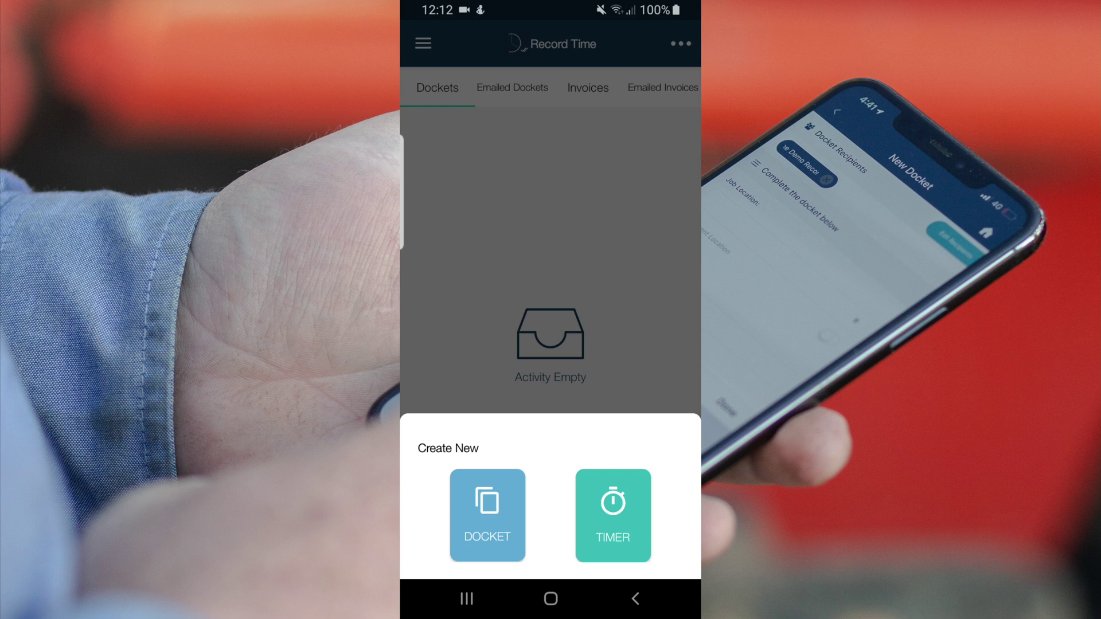
click(487, 515)
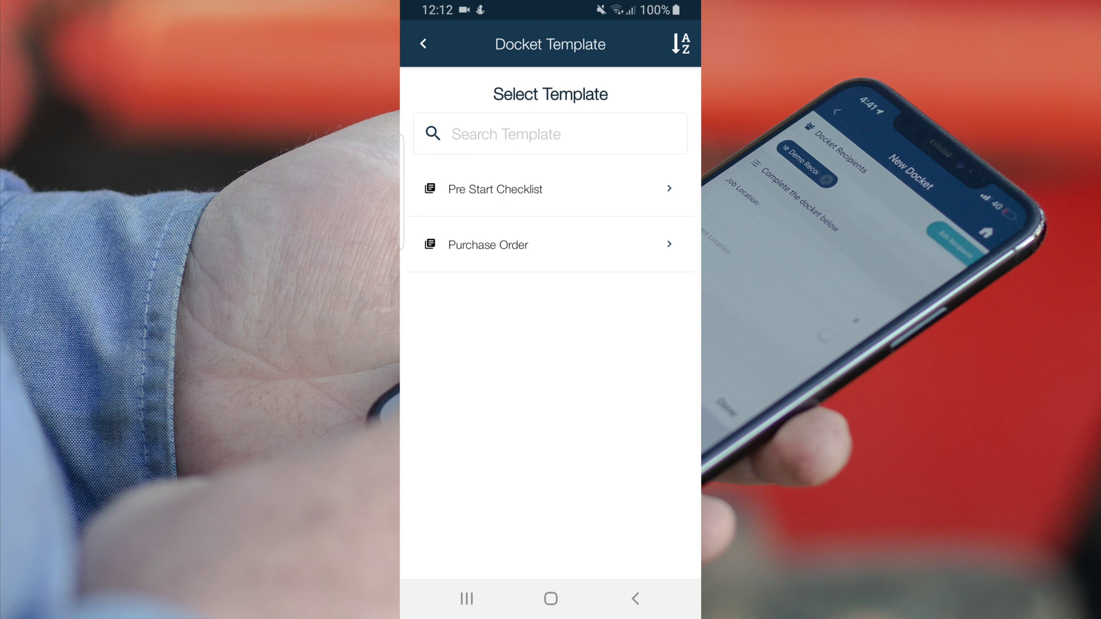
click(495, 189)
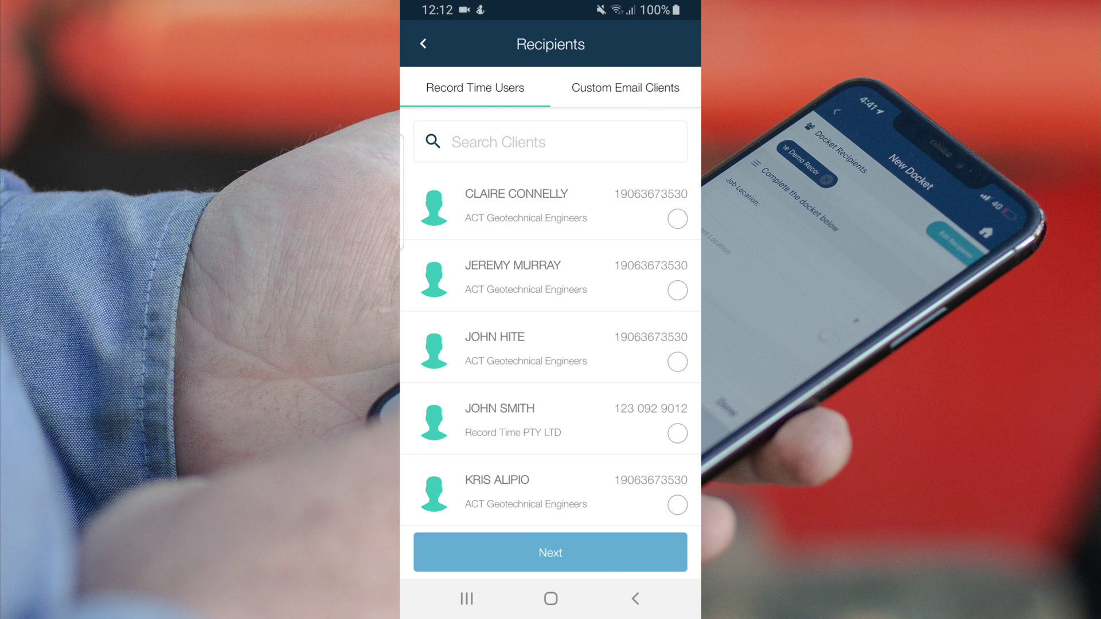
Select the WebTec Solutions custom email client as the docket recipient and proceed to the New Docket form
scroll(550, 352, down, 2)
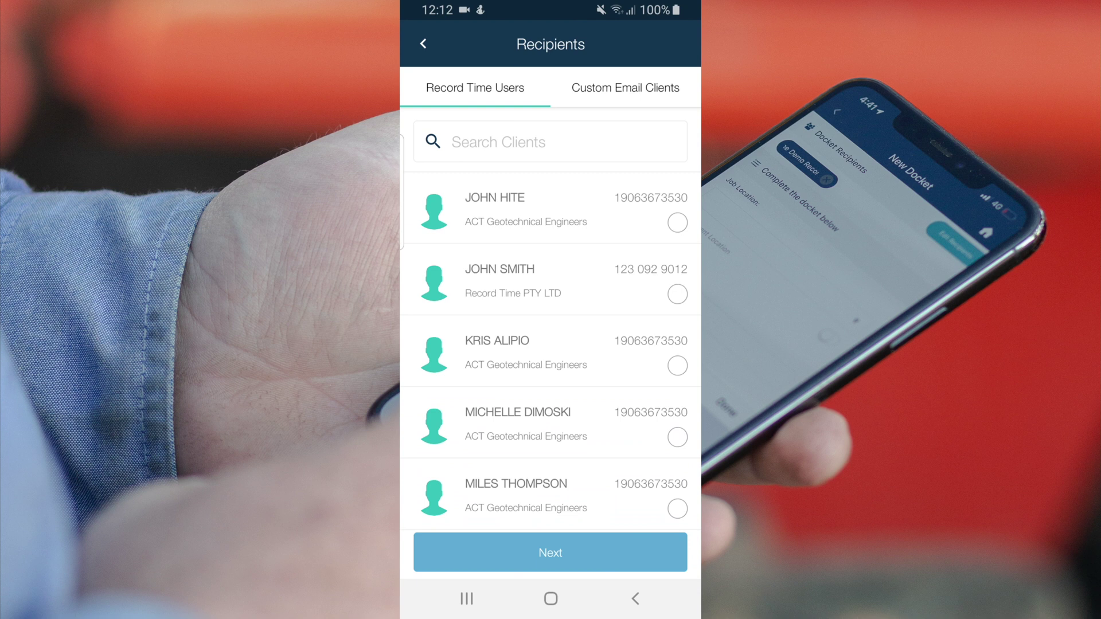
scroll(550, 351, up, 2)
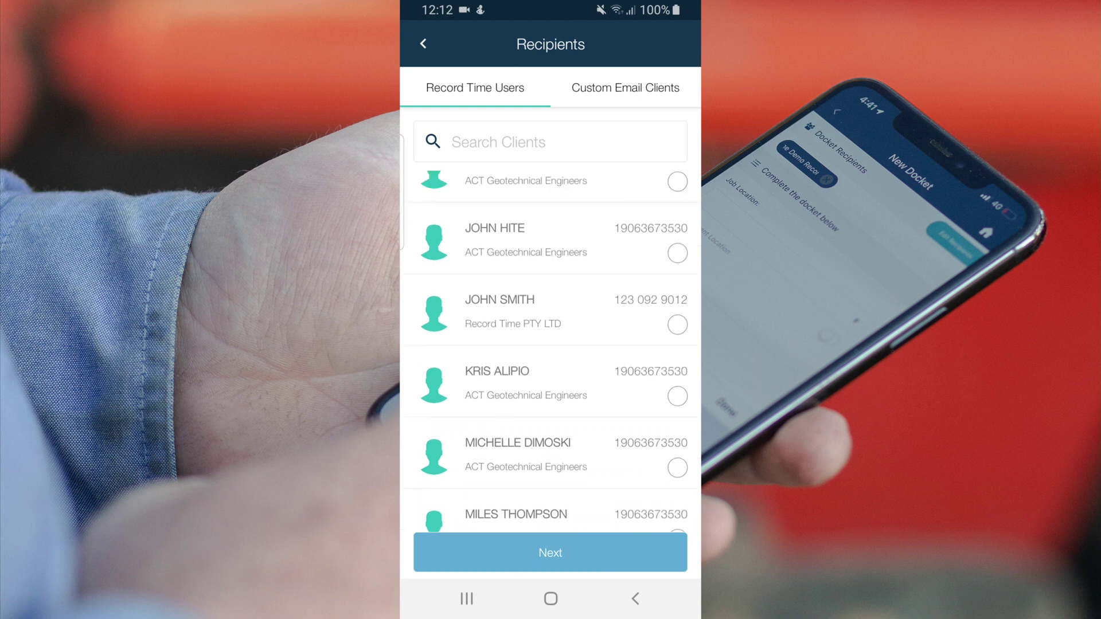
scroll(550, 351, up, 2)
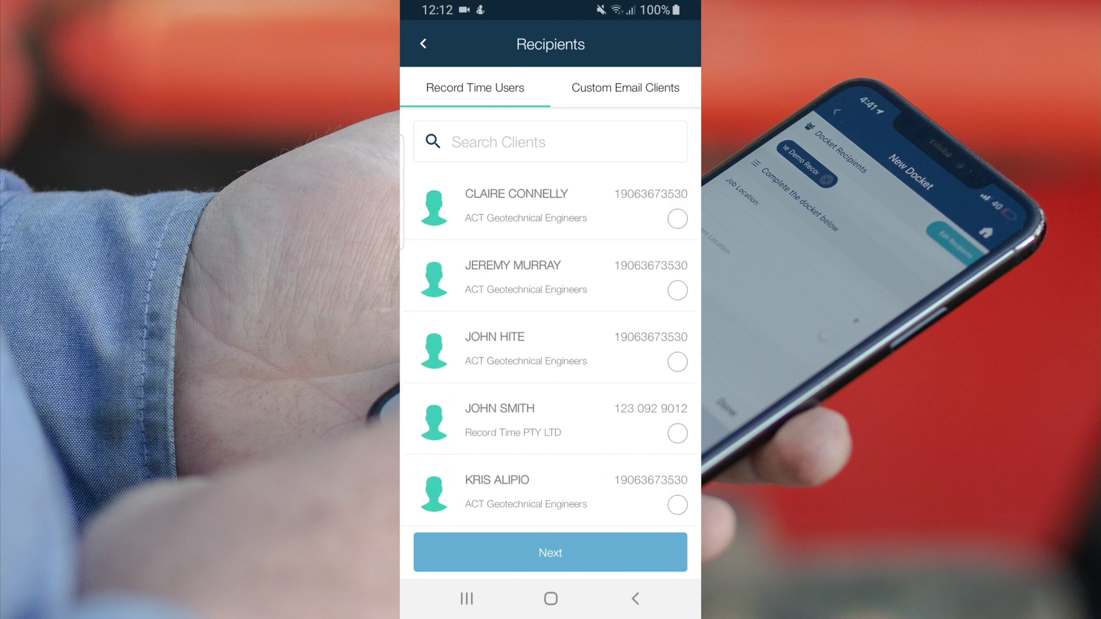
click(626, 87)
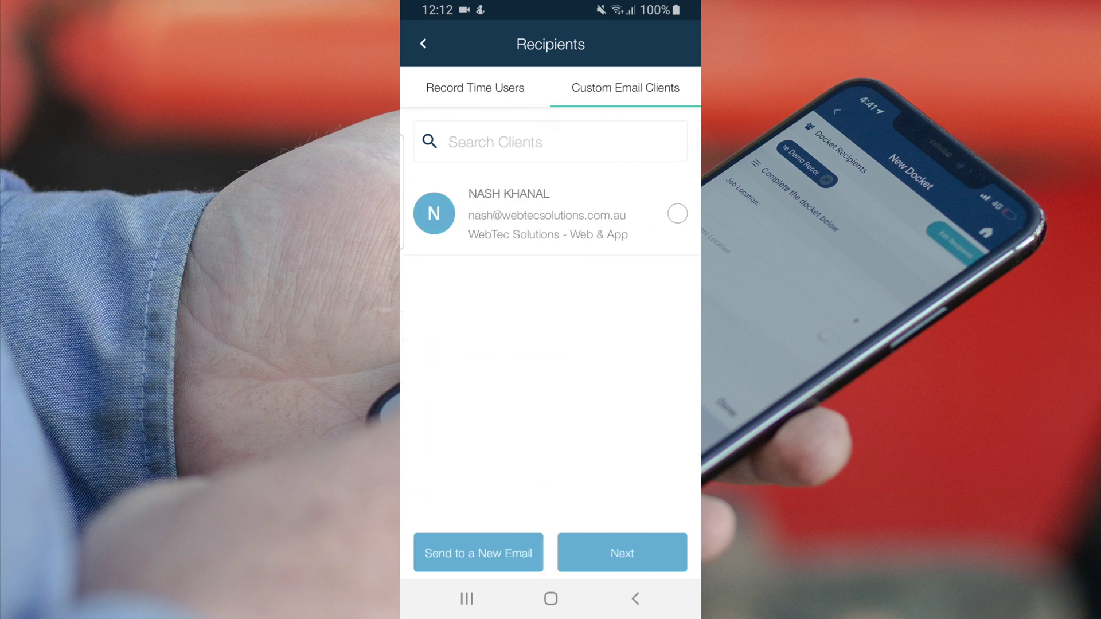
click(475, 87)
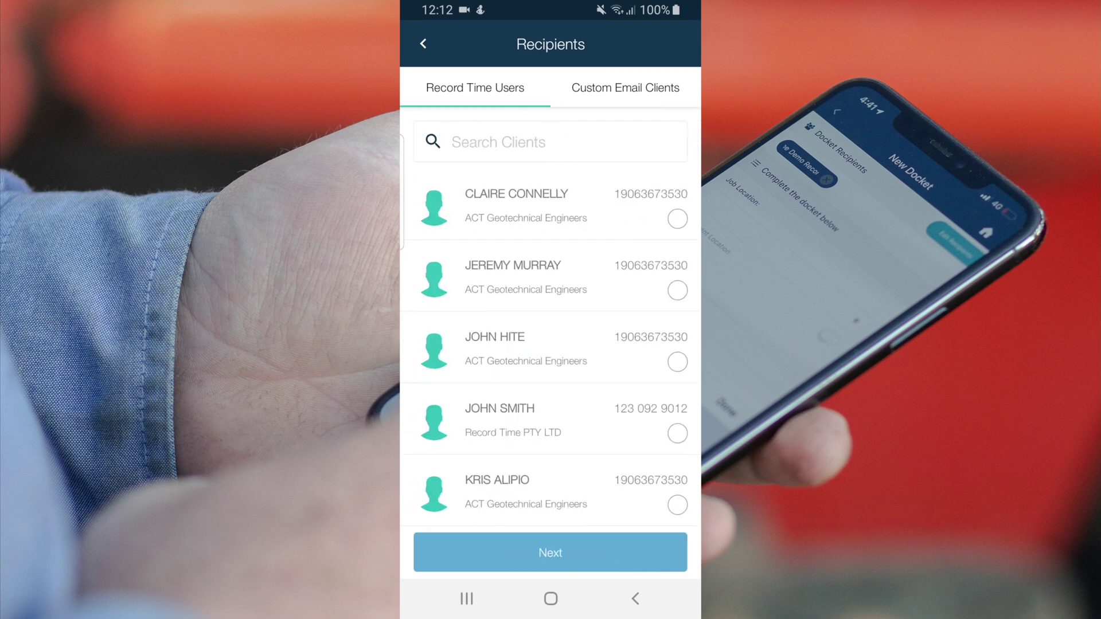
click(625, 88)
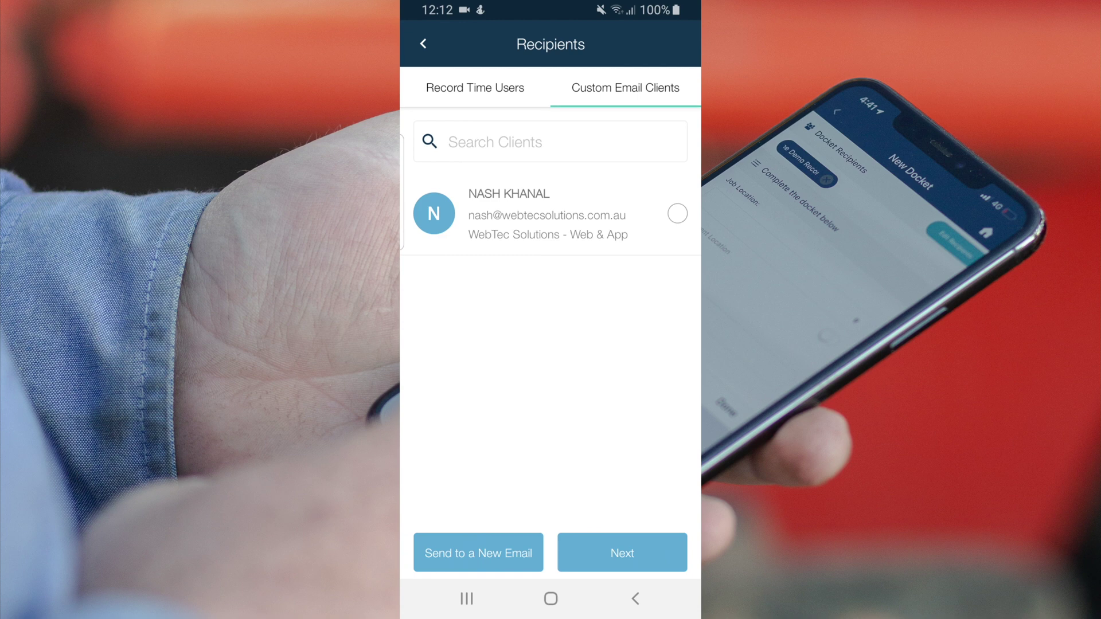
click(677, 213)
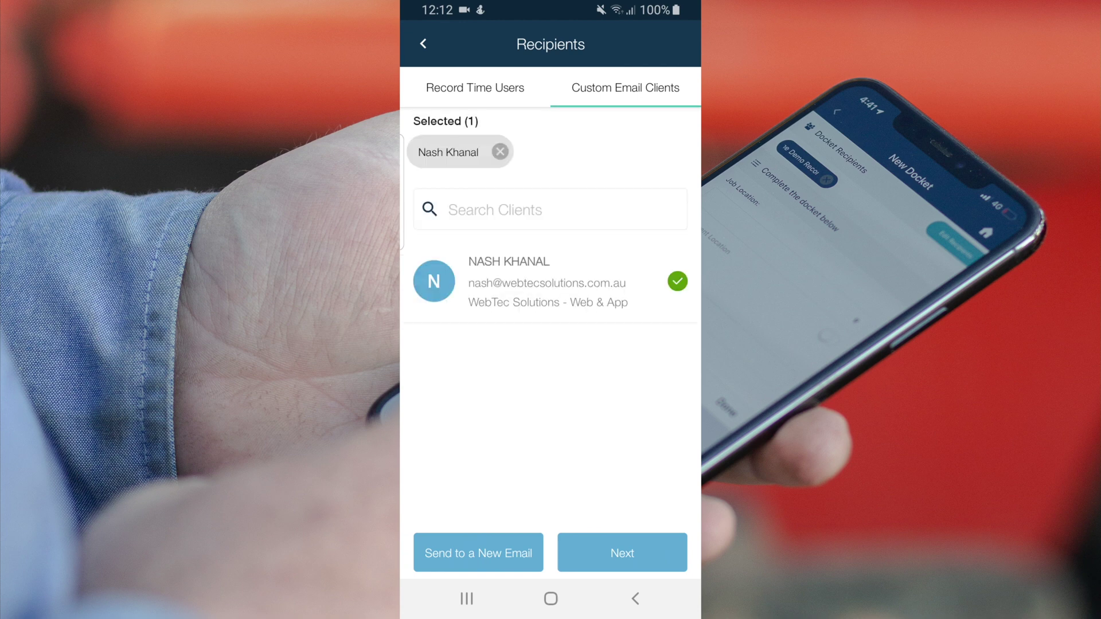
click(622, 552)
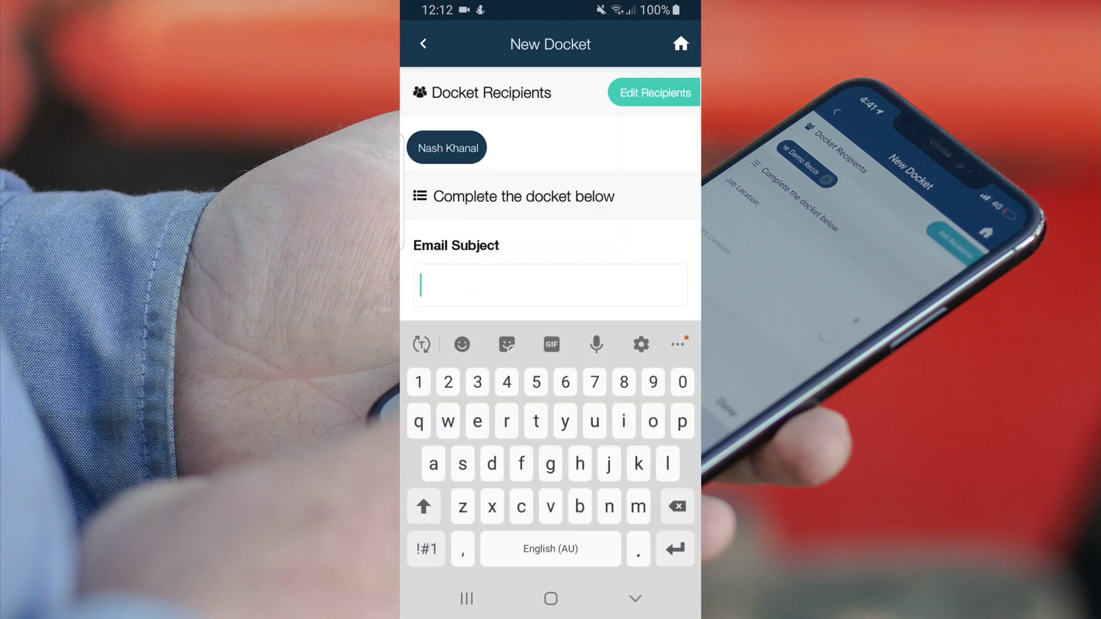
Enter the email subject 'morning checklist' and set the docket date to 14-Mar-2021
text(morning checklist)
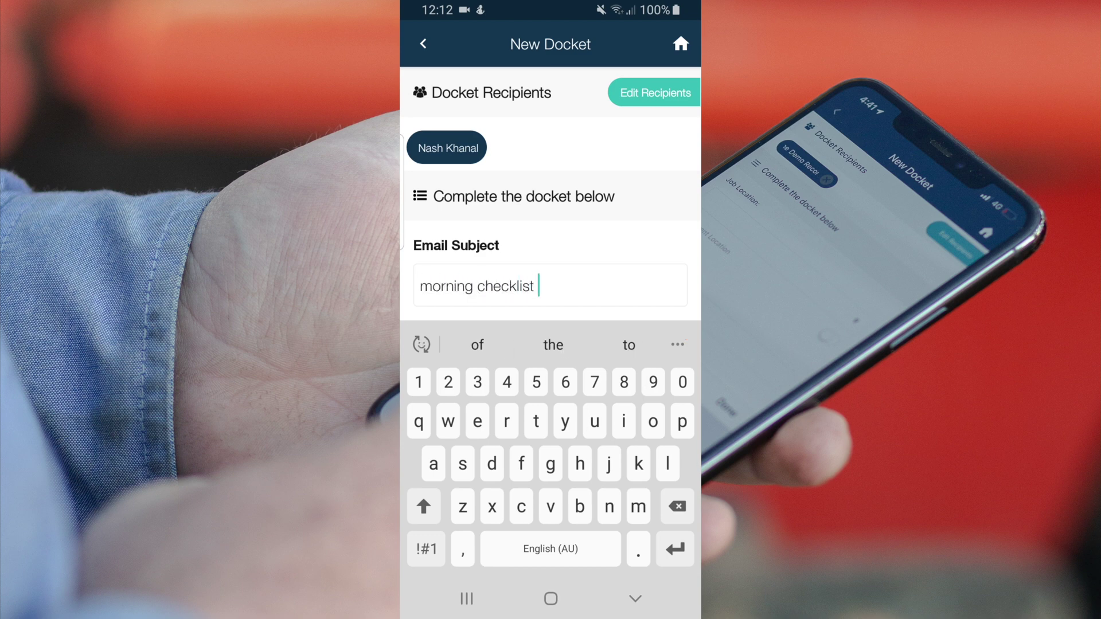
scroll(550, 189, down, 5)
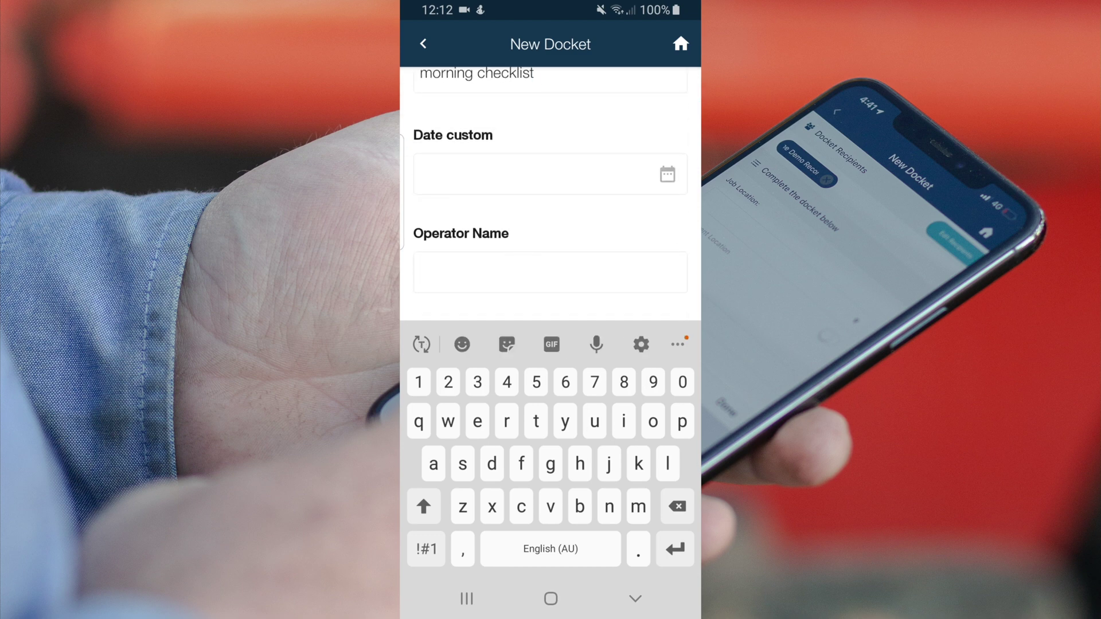
click(551, 174)
click(634, 479)
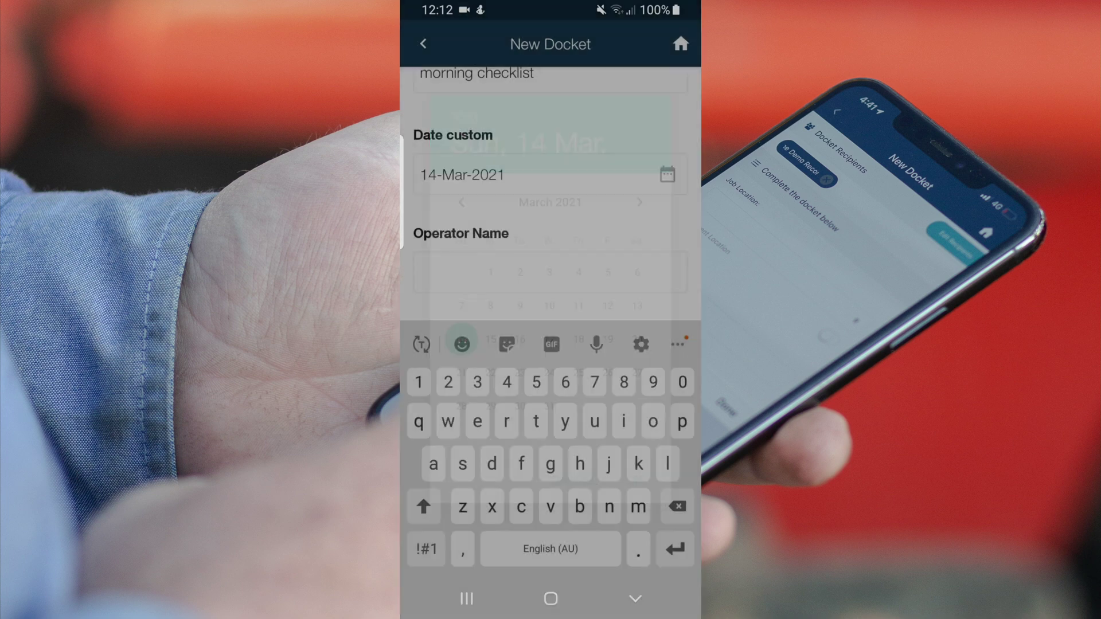
Fill in the operator's name and set Machine Make/Model to 'bobcat'
click(551, 273)
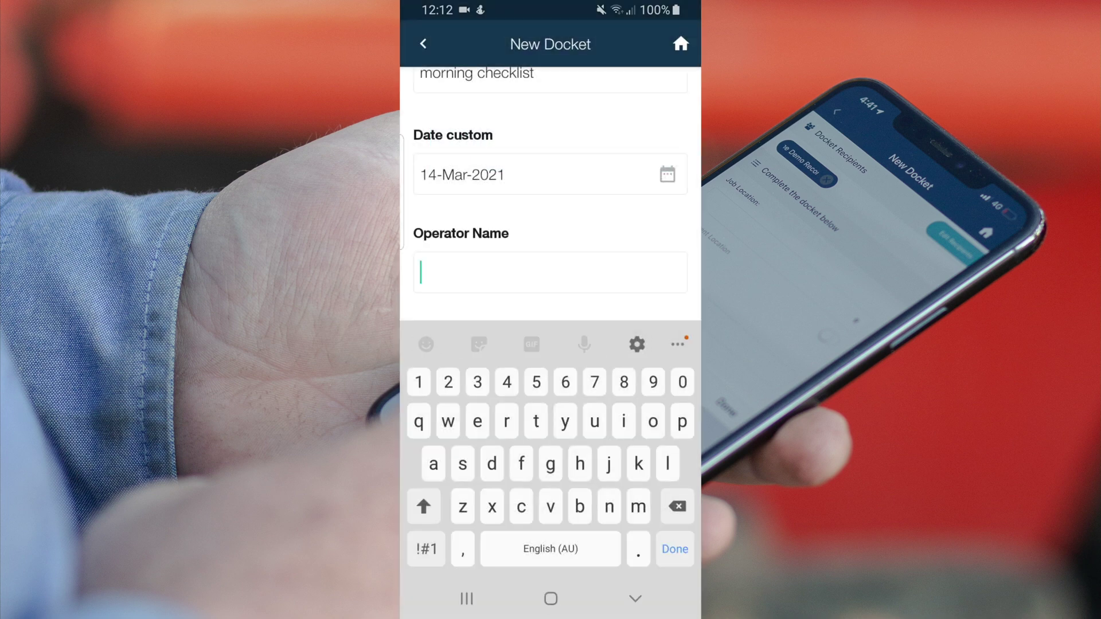
text(r)
key(BackSpace)
text(Alex)
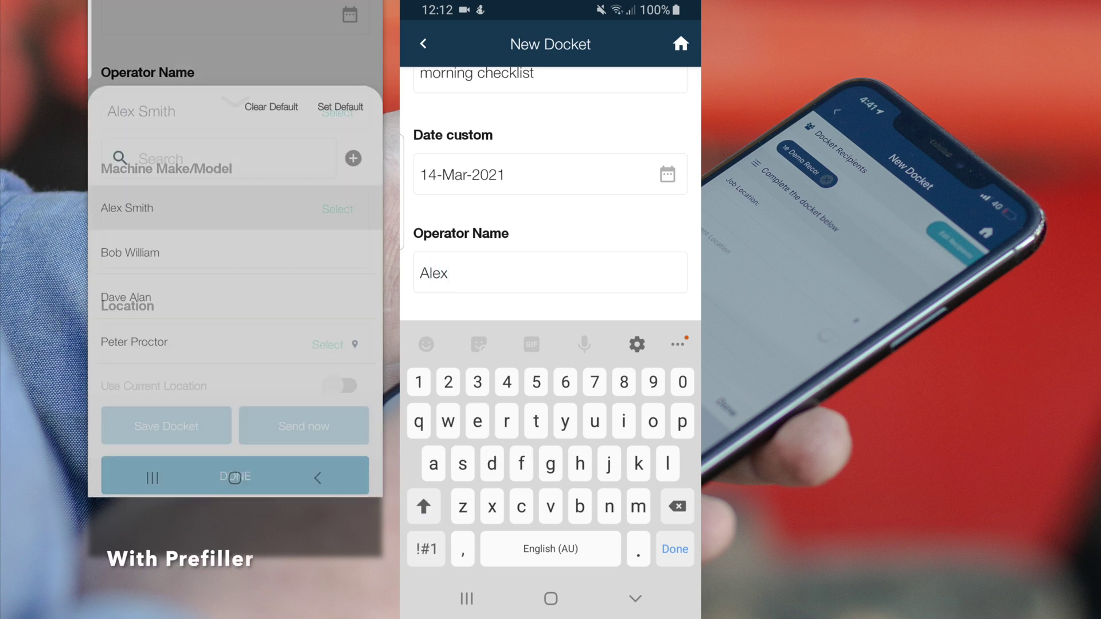
key(Return)
scroll(550, 315, down, 2)
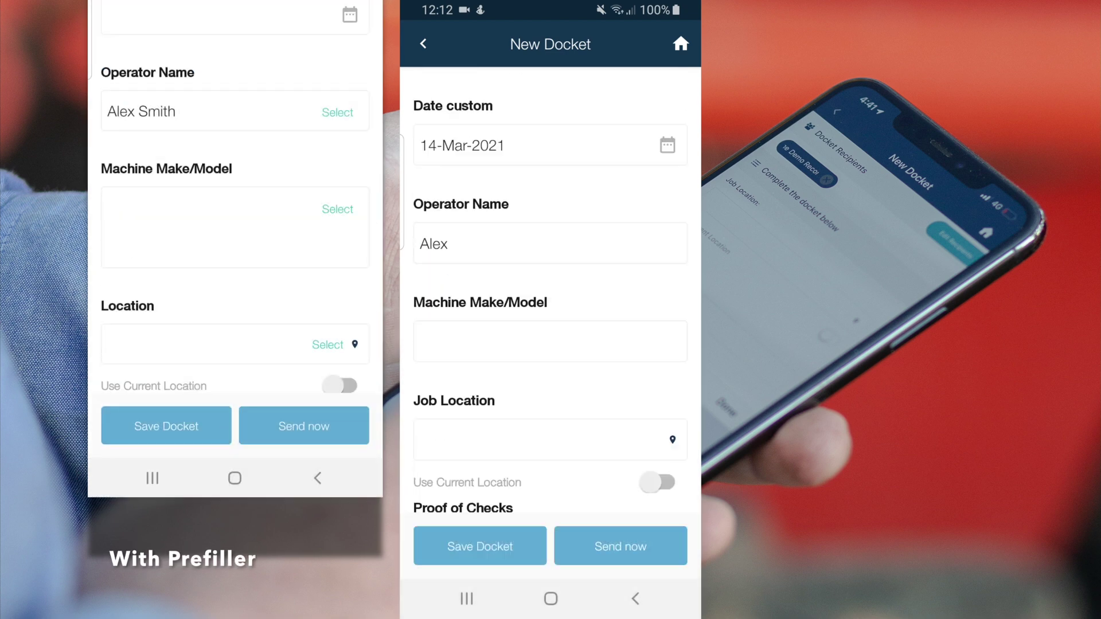
click(550, 279)
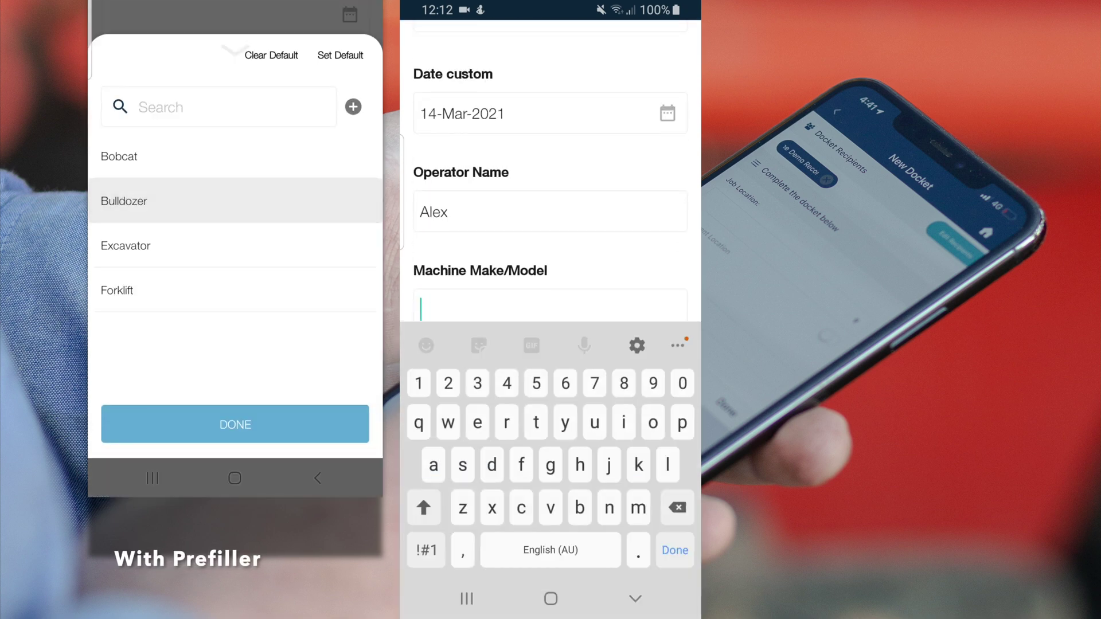
text(bobcat)
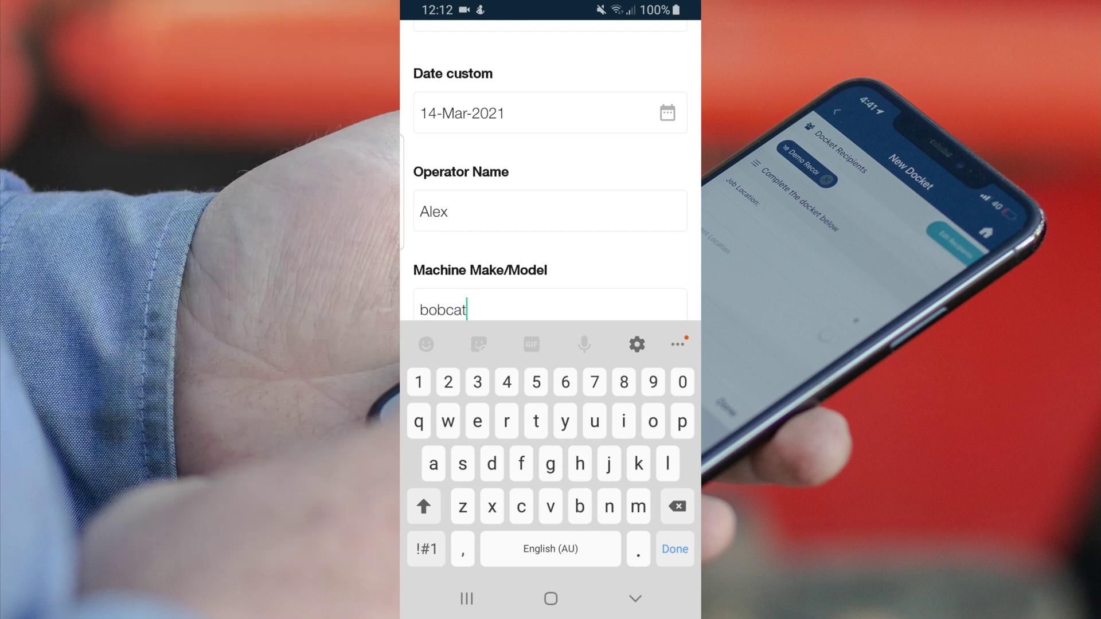
key(Return)
scroll(551, 299, down, 3)
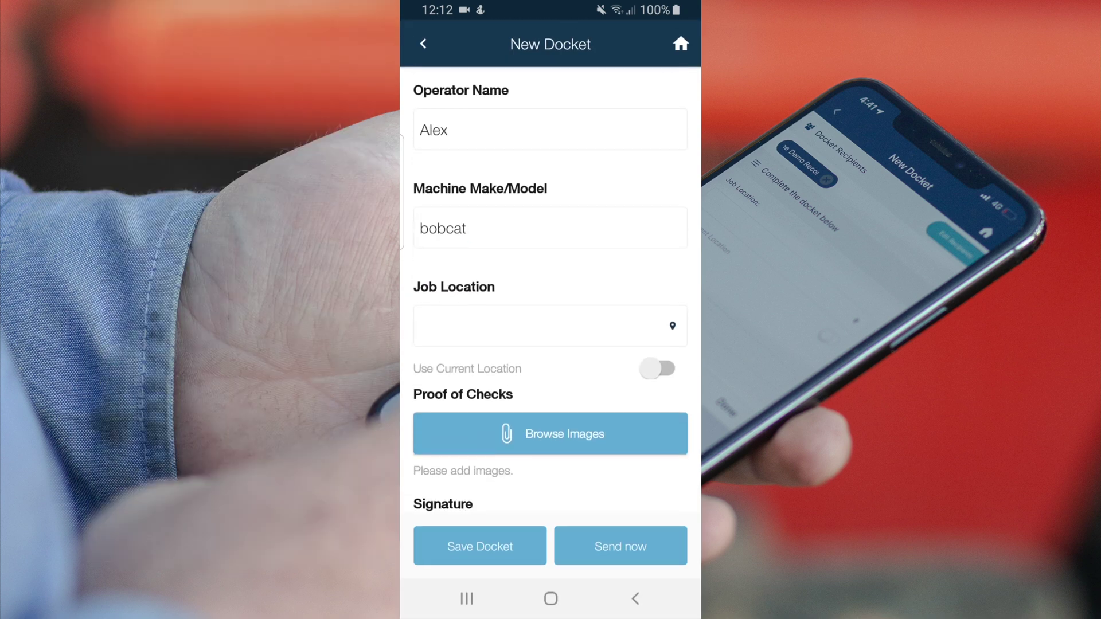
Set the job location from the device's current location, leaving the proof-of-checks image empty
click(668, 371)
click(638, 338)
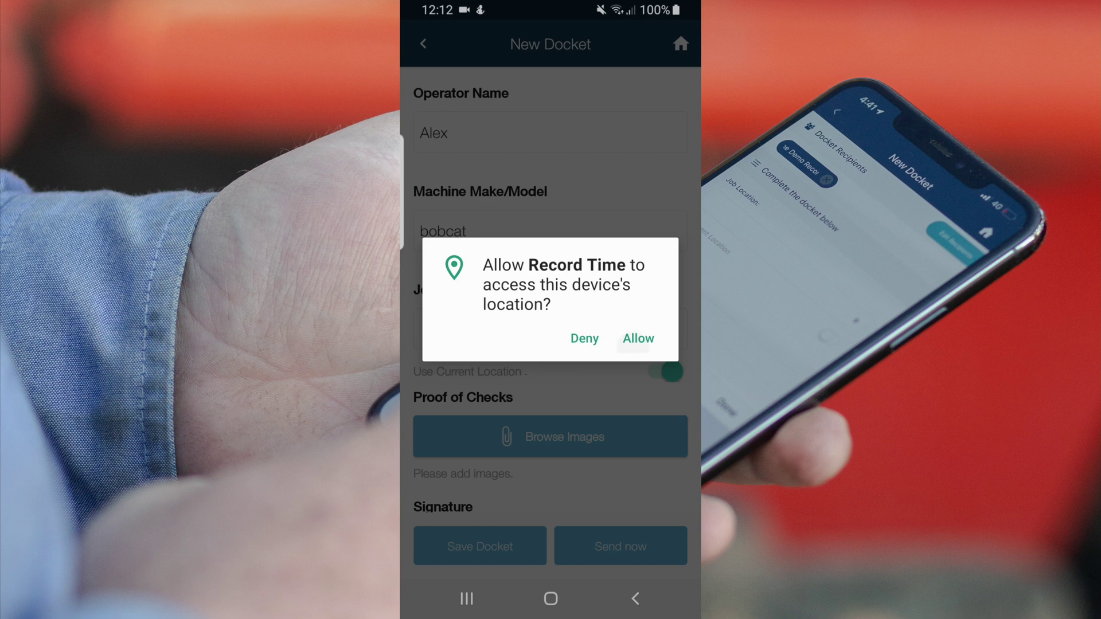
scroll(550, 298, down, 1)
click(550, 467)
click(652, 530)
click(462, 283)
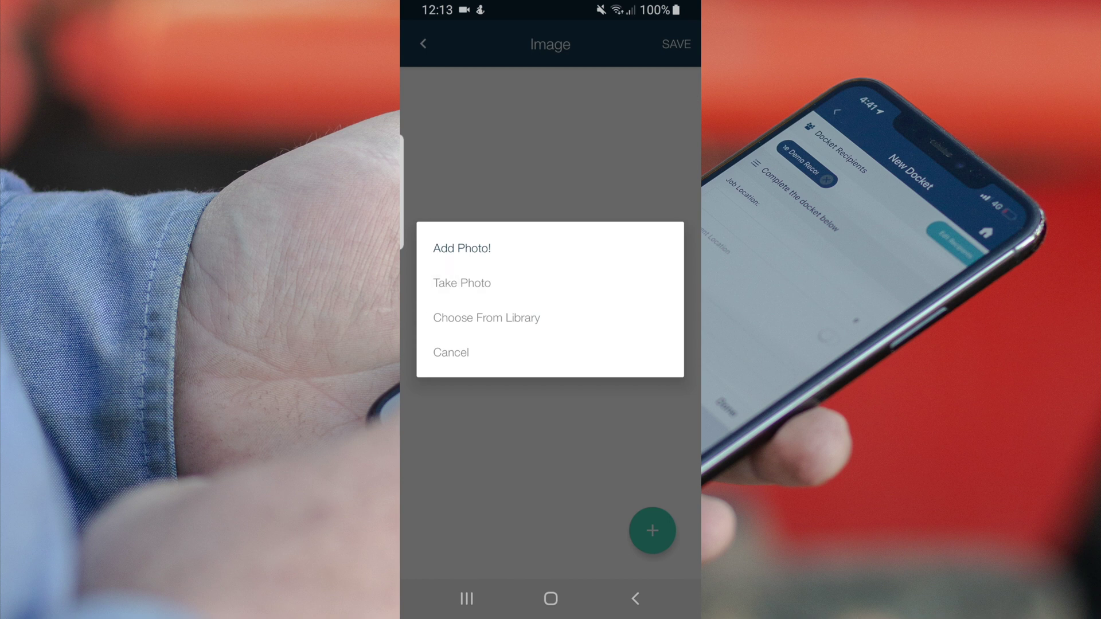
click(451, 352)
click(422, 44)
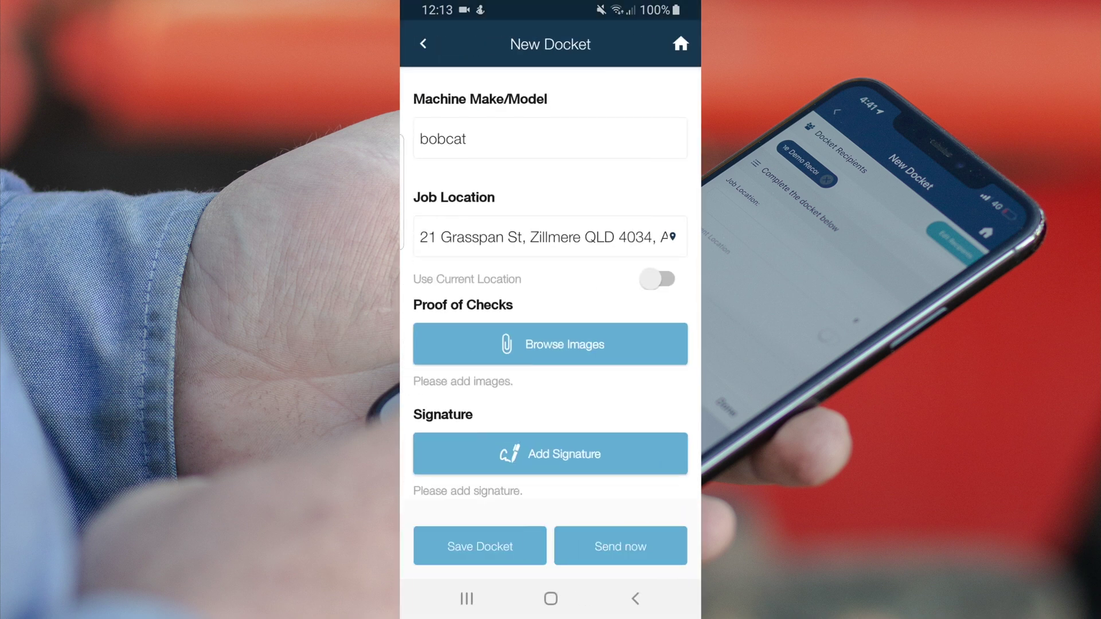
Draw a signature and save it to the docket
click(564, 454)
mouse_move(501, 418)
mouse_down()
mouse_move(489, 445)
mouse_move(532, 394)
mouse_move(614, 393)
mouse_move(492, 436)
mouse_move(654, 327)
mouse_up()
click(550, 526)
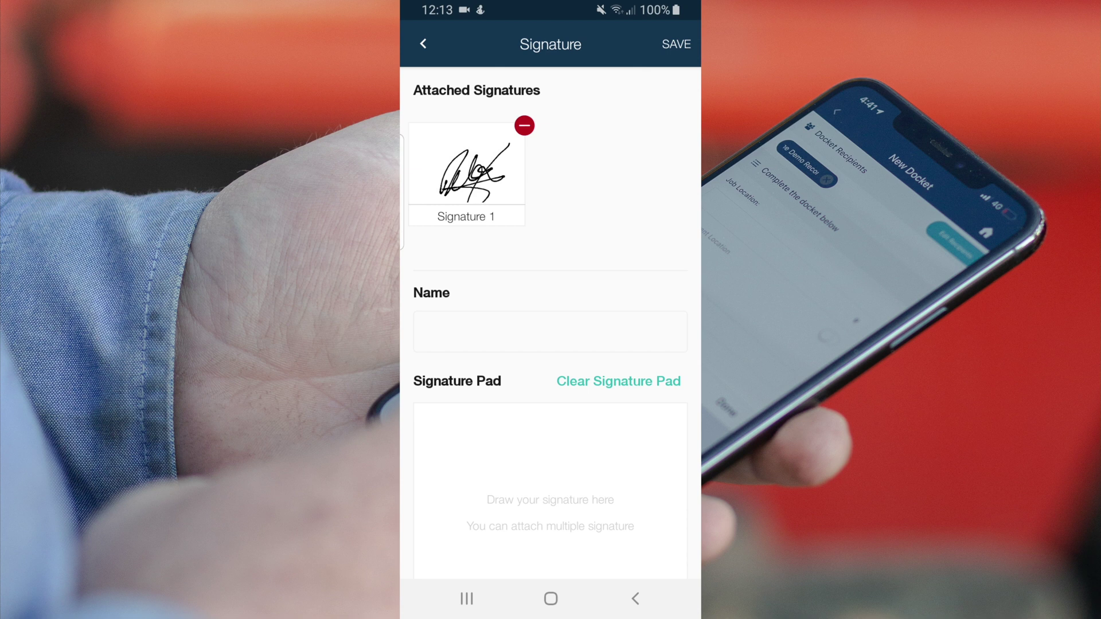
click(677, 43)
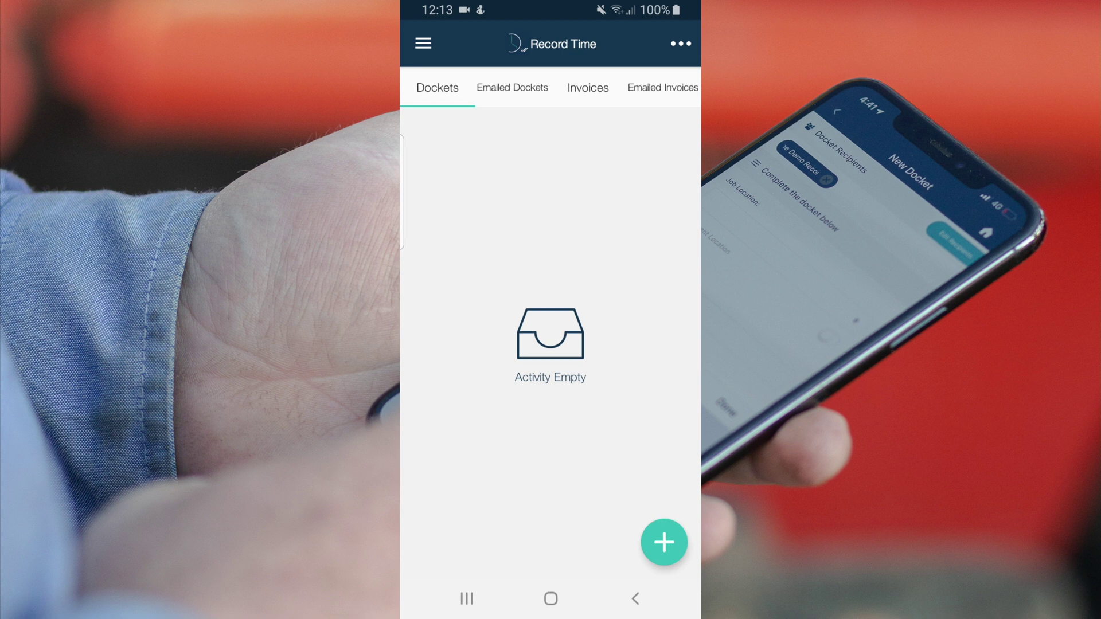
Open the sent Pre Start Checklist docket under Emailed Dockets, check its 0/1 approval status, and return to the list
click(512, 87)
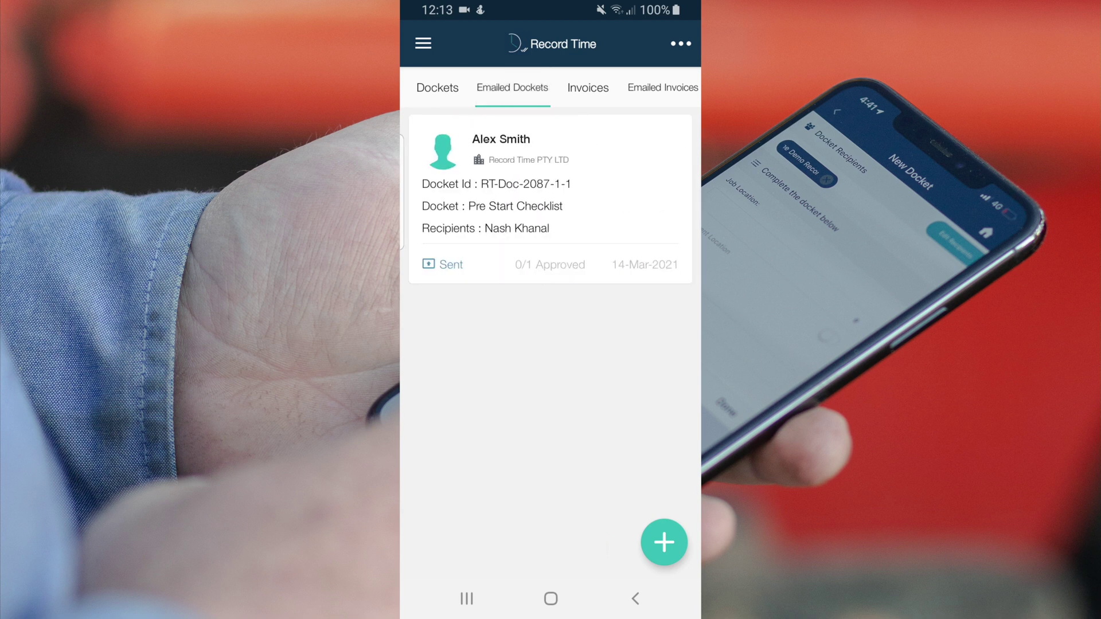
click(550, 195)
scroll(551, 373, down, 3)
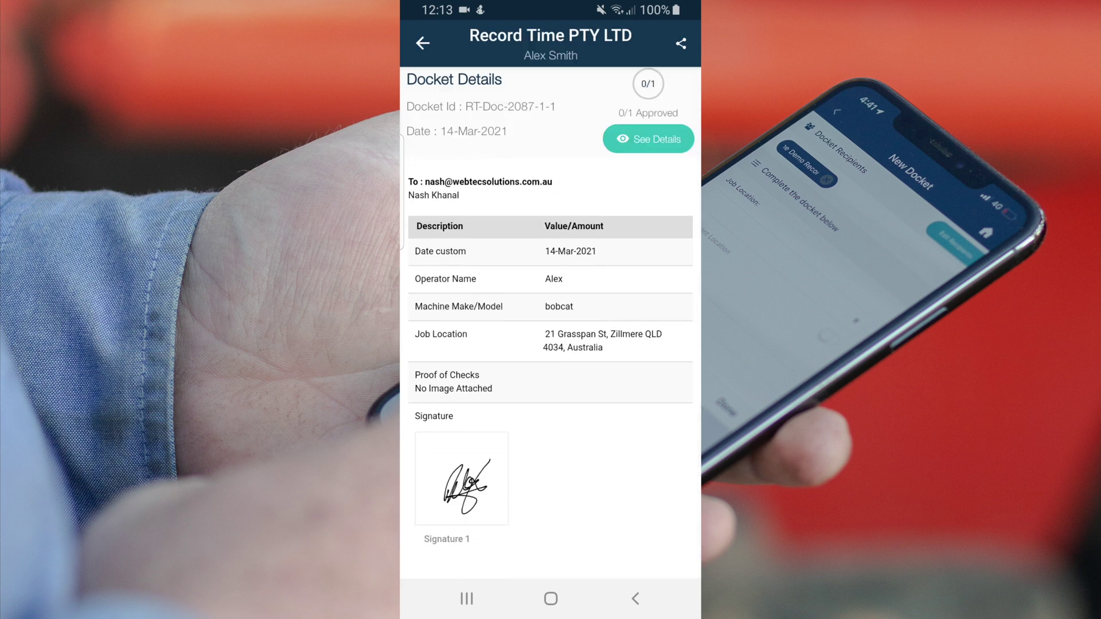
click(648, 92)
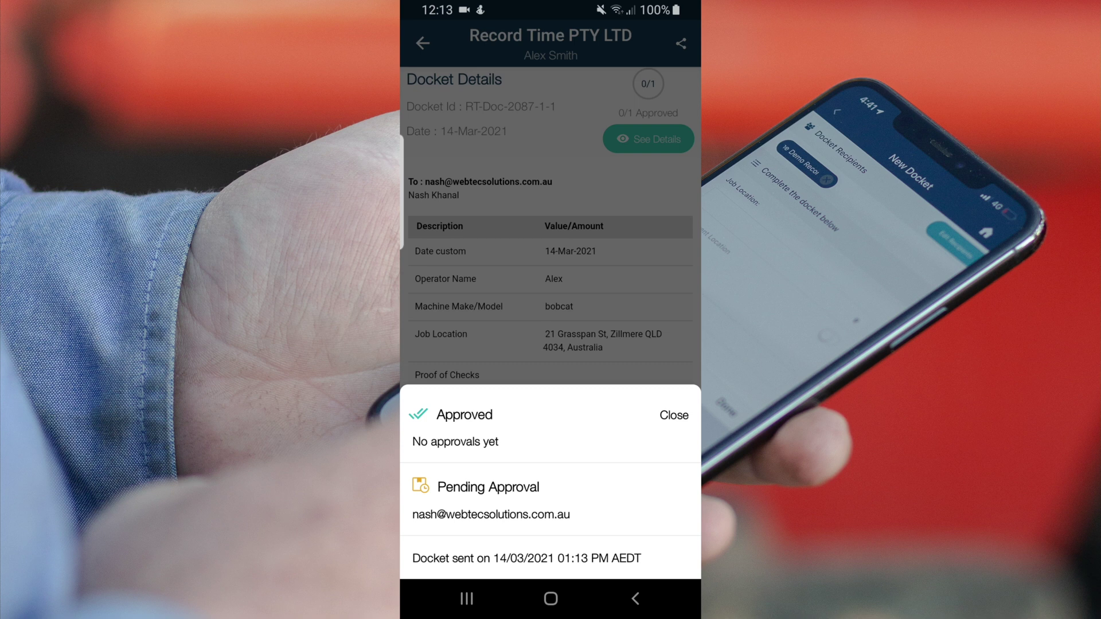
key(Escape)
scroll(551, 367, up, 3)
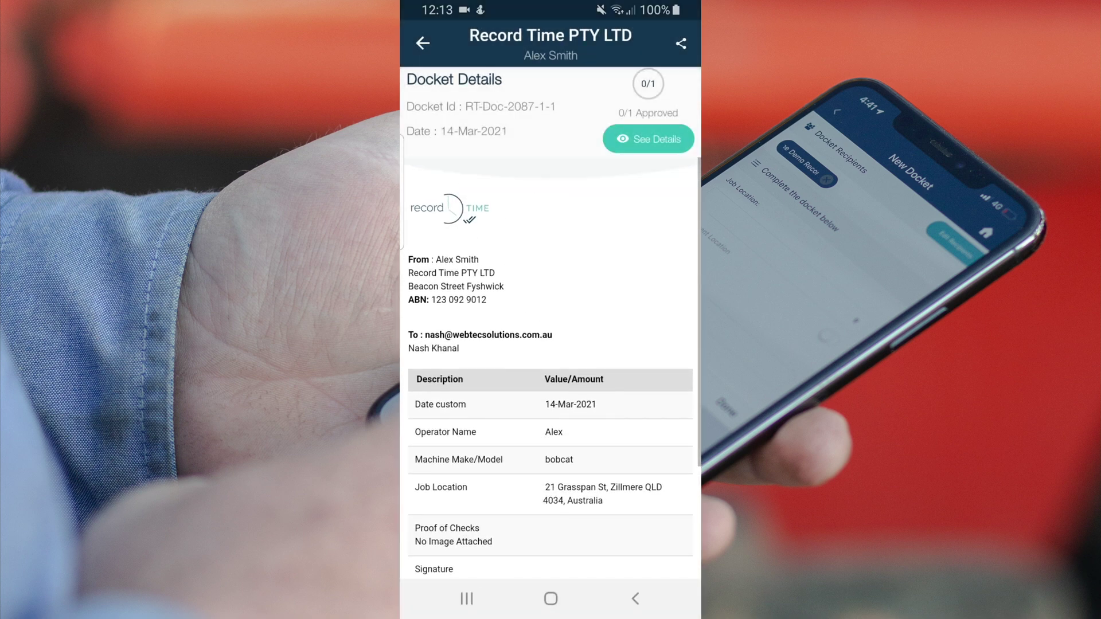
key(Escape)
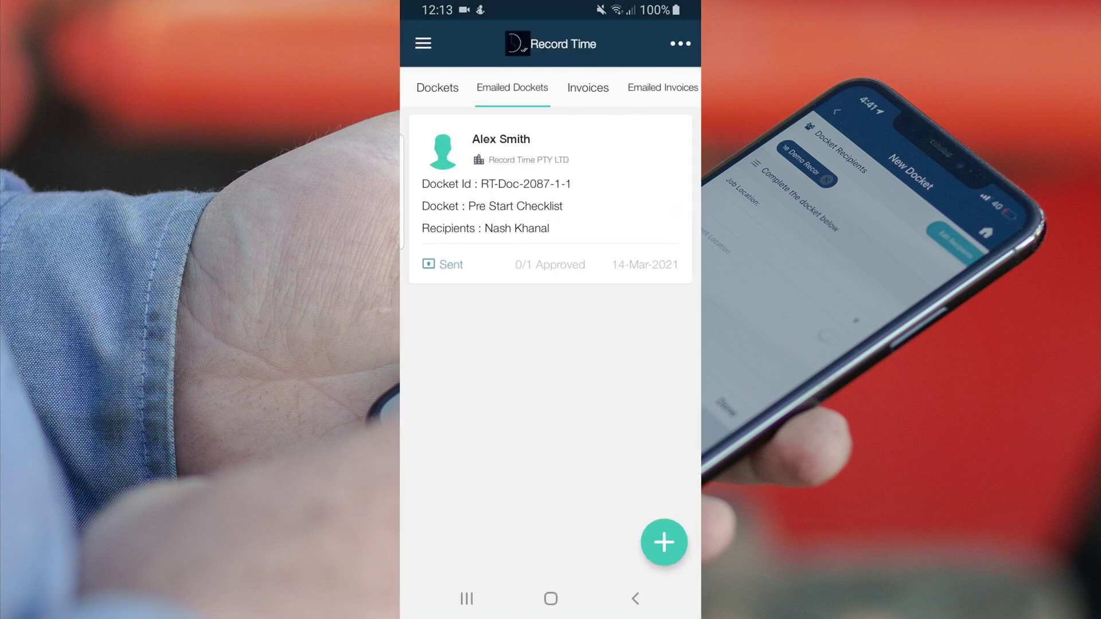